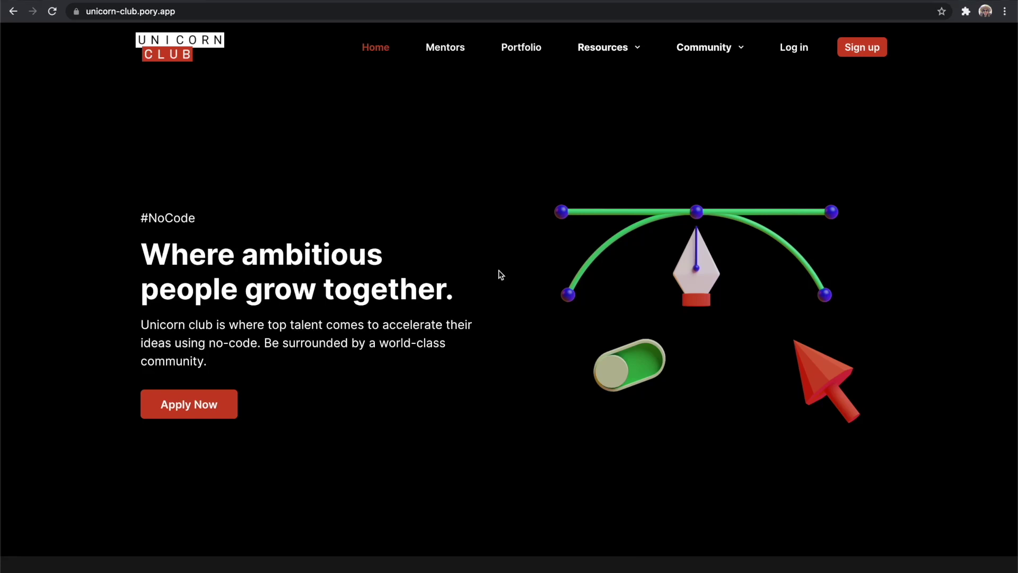
# Scroll the Pory site and preview the Job Board, Members portal and Resource Hub templates.
pyautogui.scroll(-5, 500, 273)
pyautogui.scroll(-7, 499, 272)
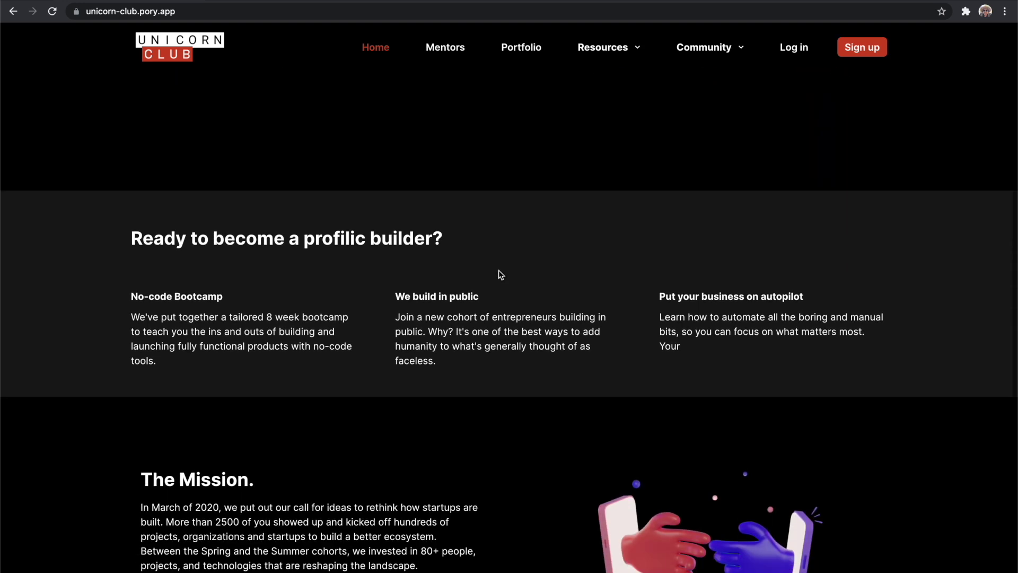
pyautogui.scroll(-5, 499, 274)
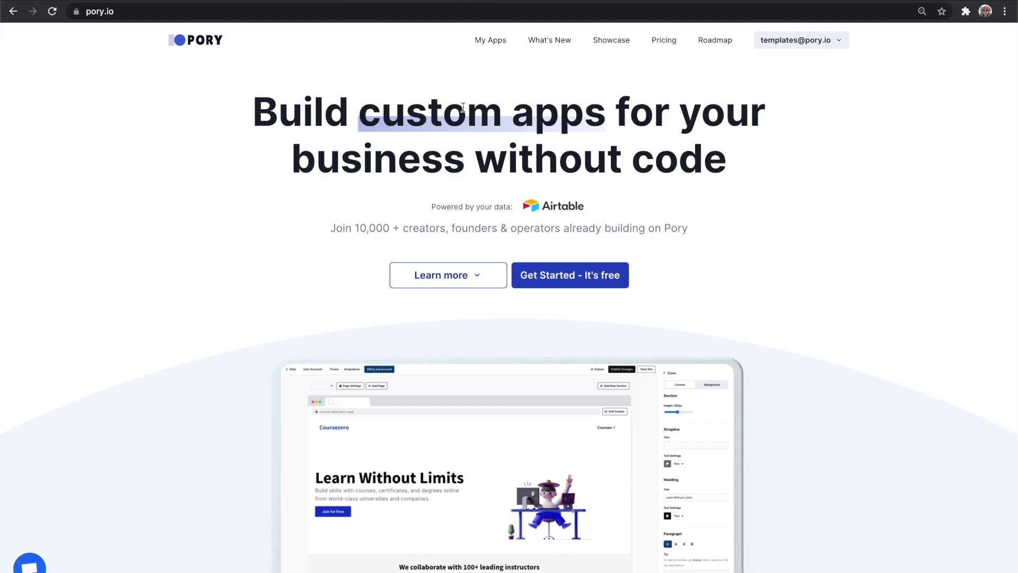
pyautogui.scroll(-5, 463, 108)
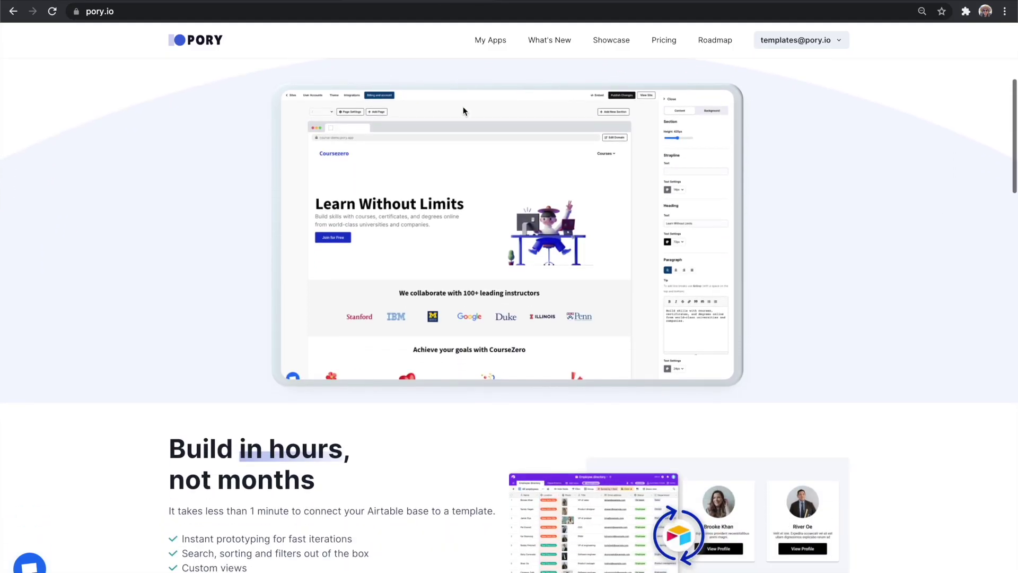
pyautogui.scroll(-8, 463, 111)
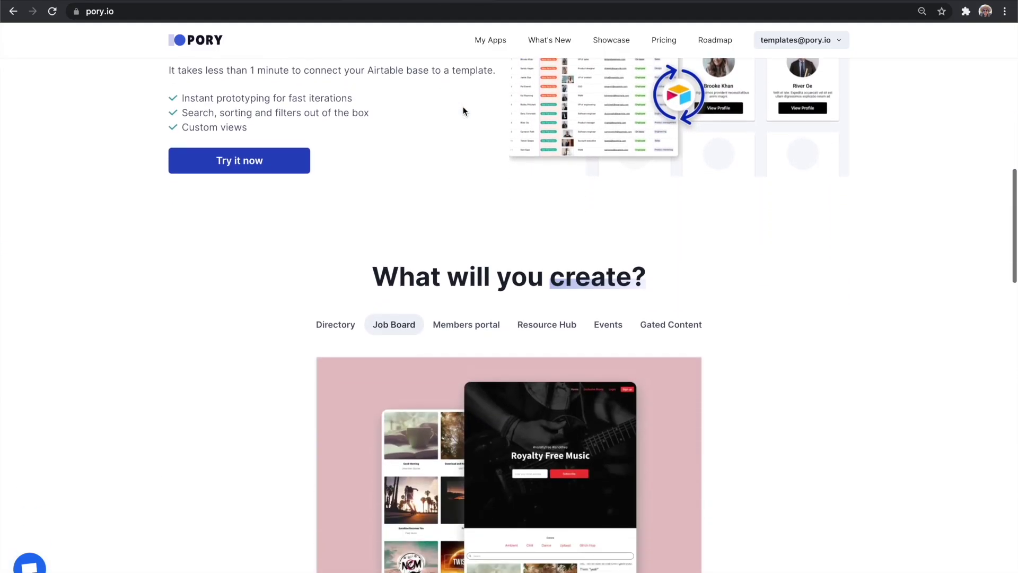
pyautogui.scroll(-2, 463, 111)
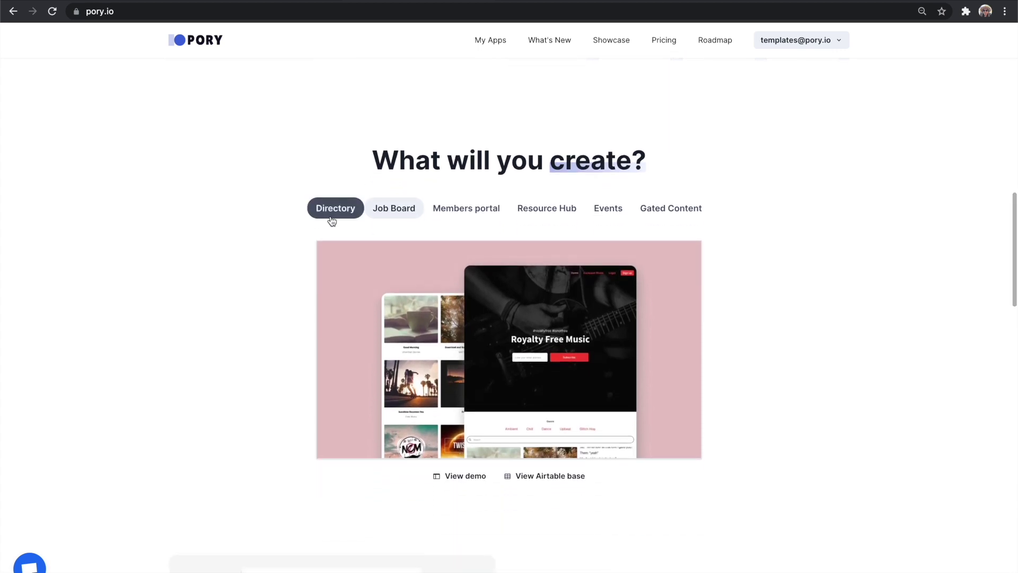
pyautogui.click(379, 208)
pyautogui.click(440, 209)
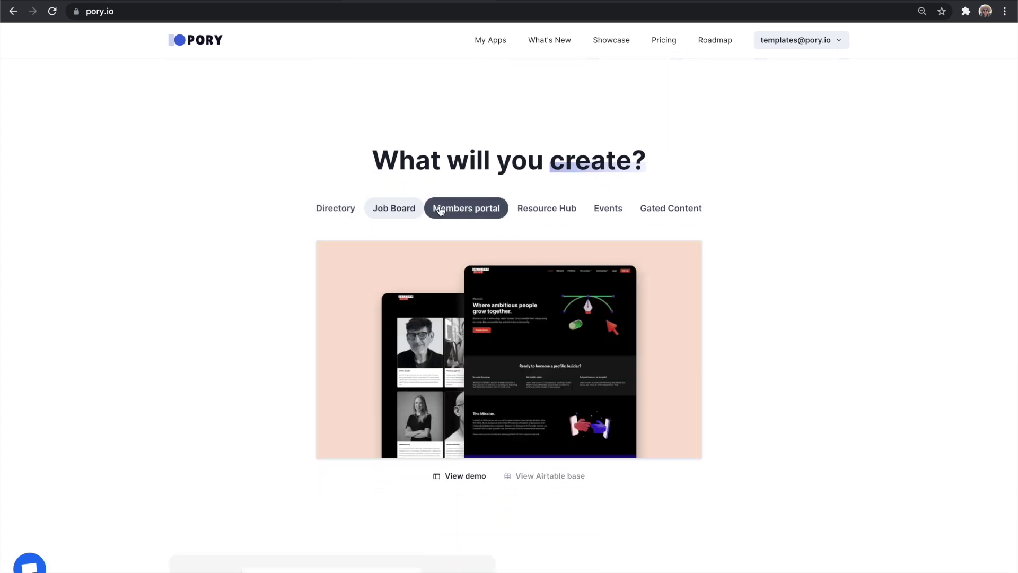
pyautogui.click(535, 209)
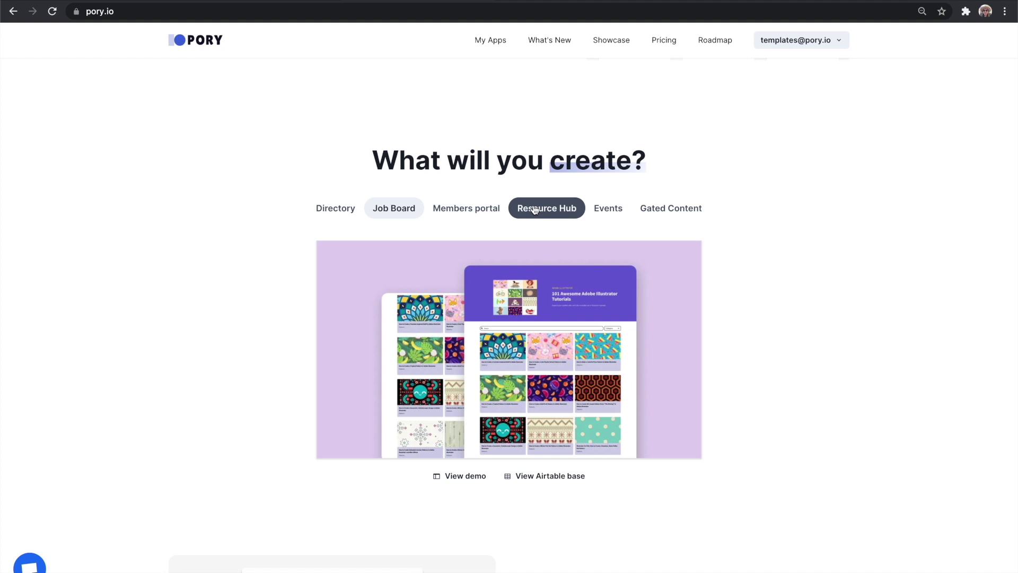
pyautogui.moveTo(652, 211)
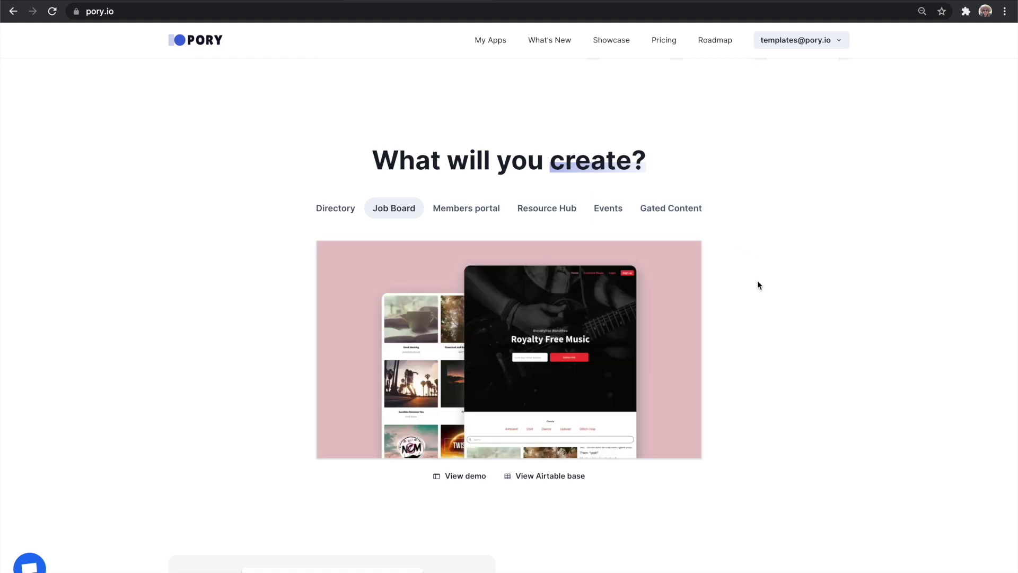
pyautogui.scroll(-5, 758, 285)
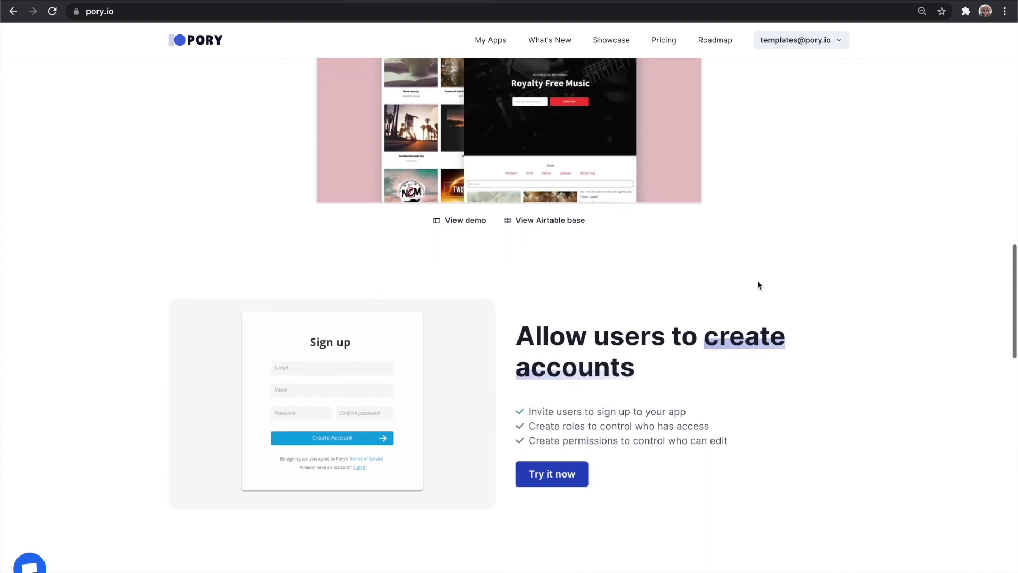
pyautogui.scroll(-15, 757, 285)
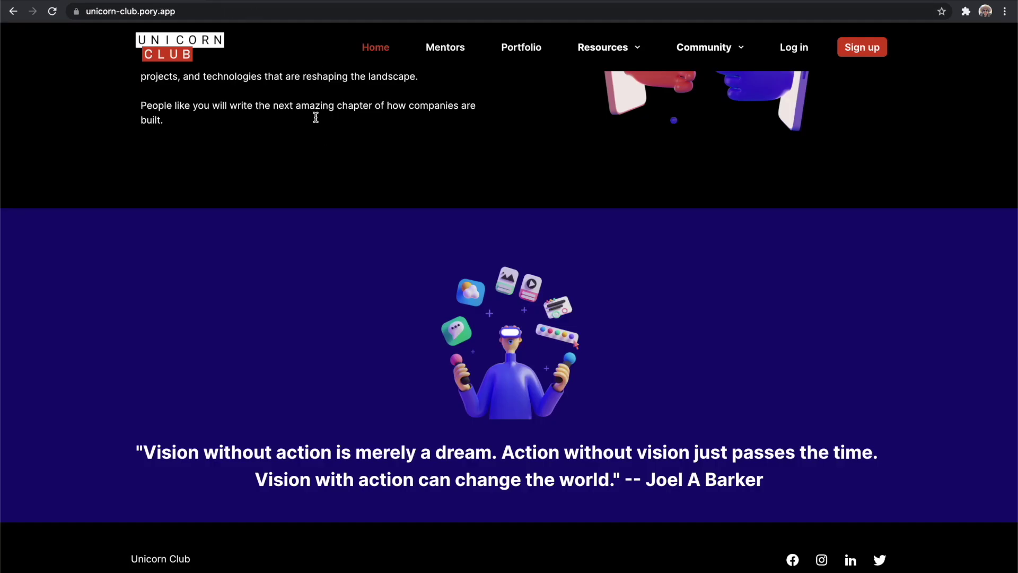
pyautogui.scroll(10, 319, 133)
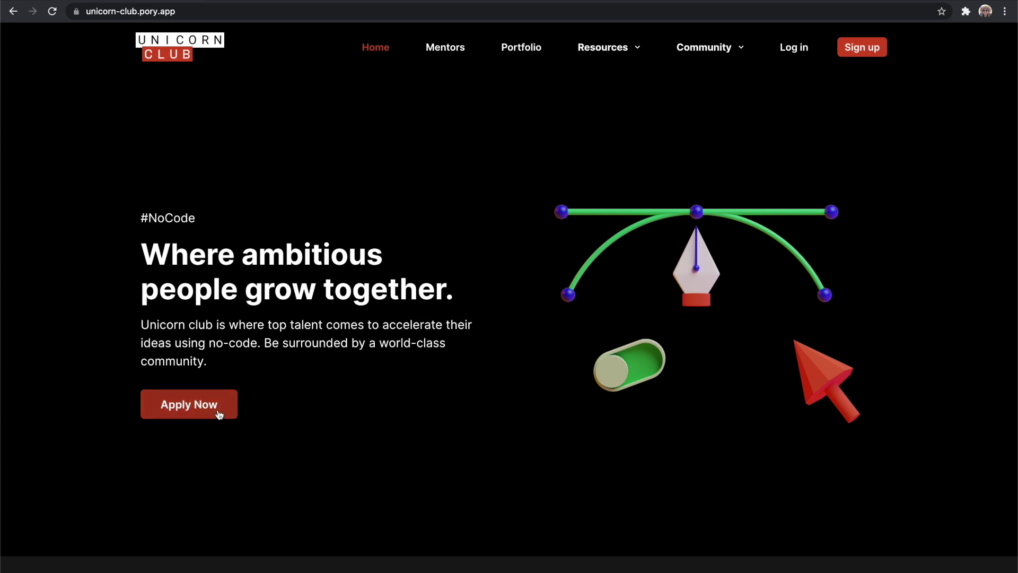
# Open Community > Jobs, then Resources > Perks, which lands on the Unicorn Club log-in page.
pyautogui.moveTo(742, 46)
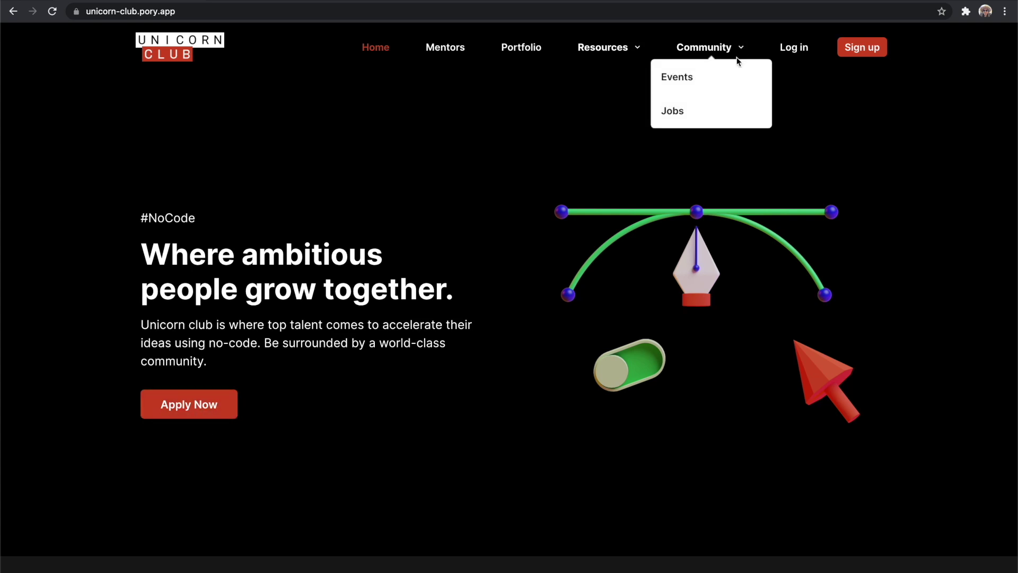
pyautogui.click(754, 120)
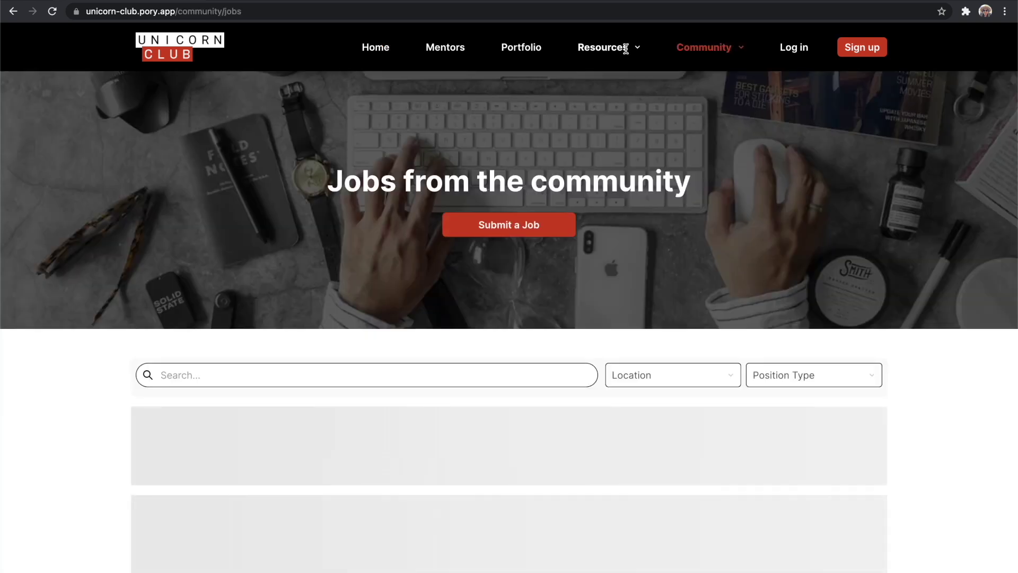
pyautogui.moveTo(631, 47)
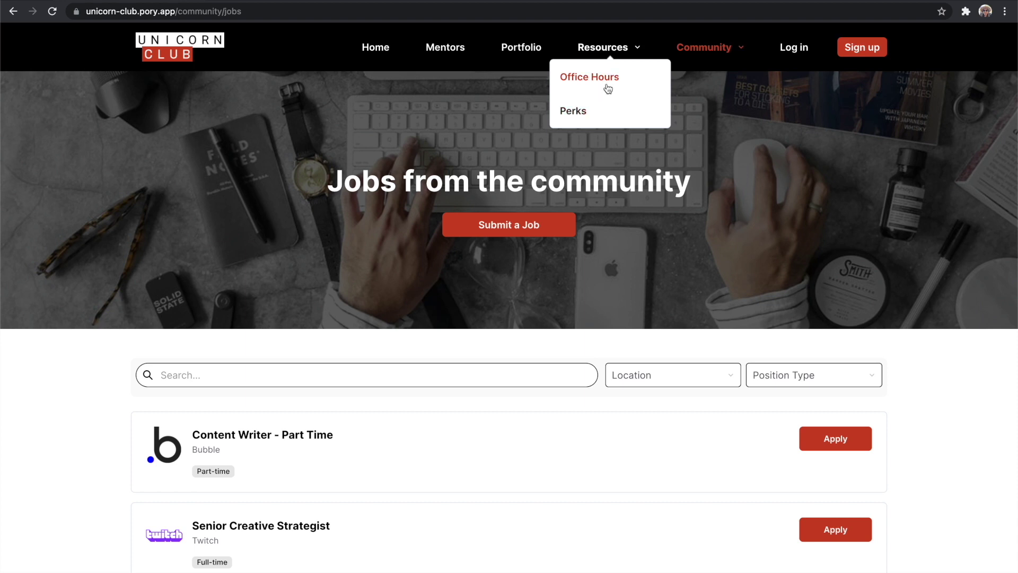
pyautogui.click(595, 121)
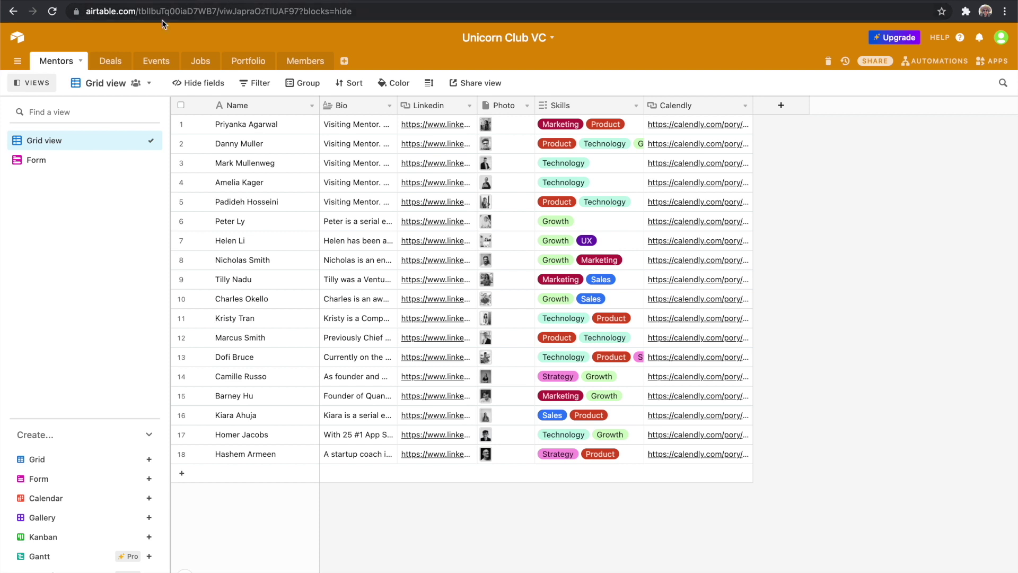
# View the Deals, Events, Jobs and Portfolio tables, ending on the Members table's empty grid.
pyautogui.click(112, 62)
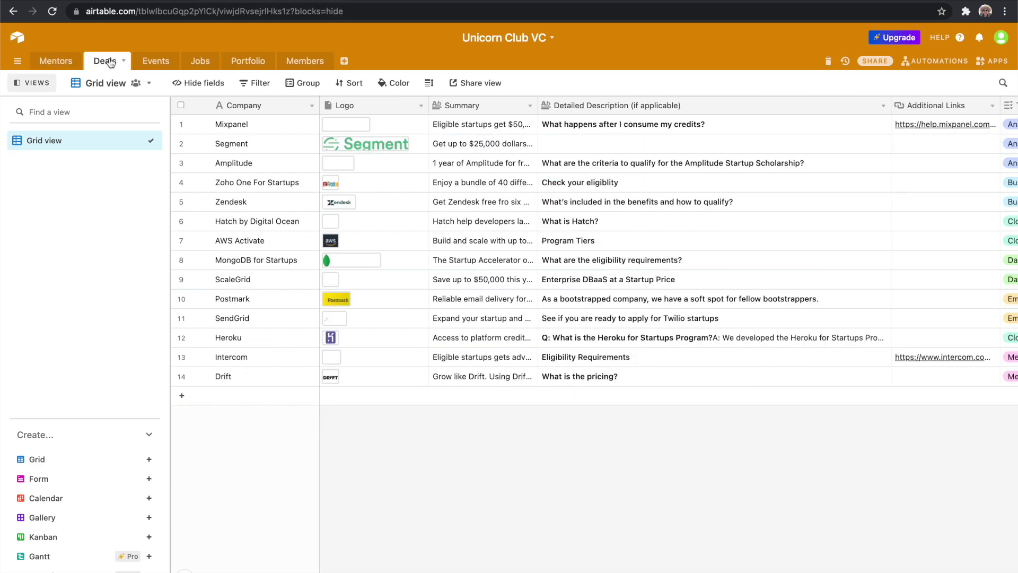
pyautogui.click(153, 61)
pyautogui.click(190, 62)
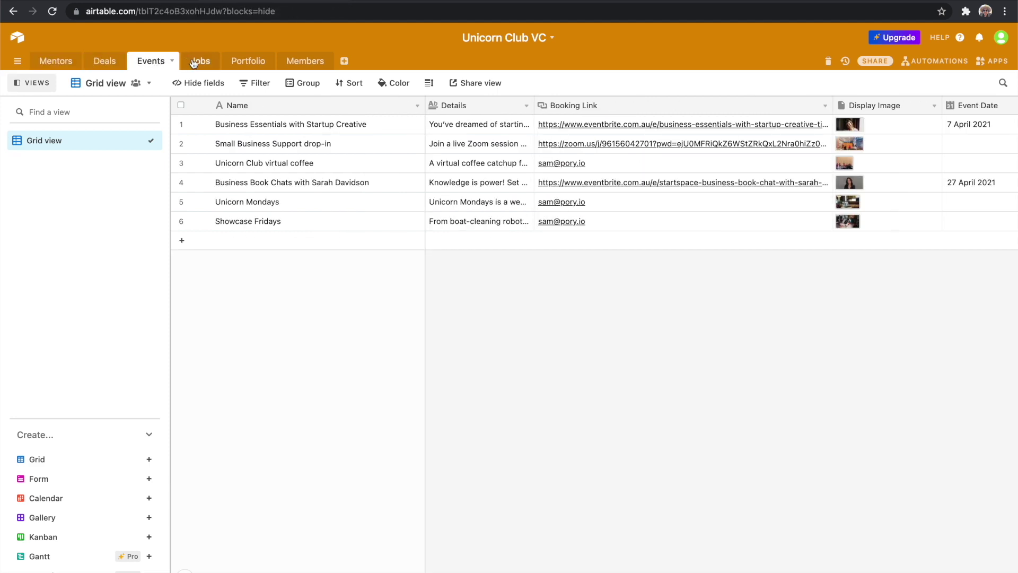
pyautogui.click(237, 66)
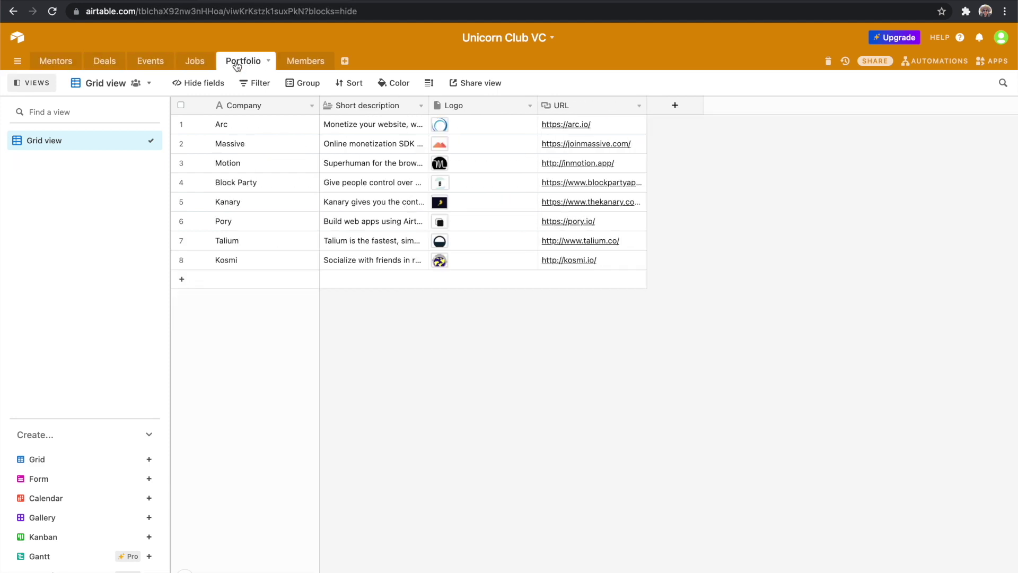
pyautogui.click(305, 61)
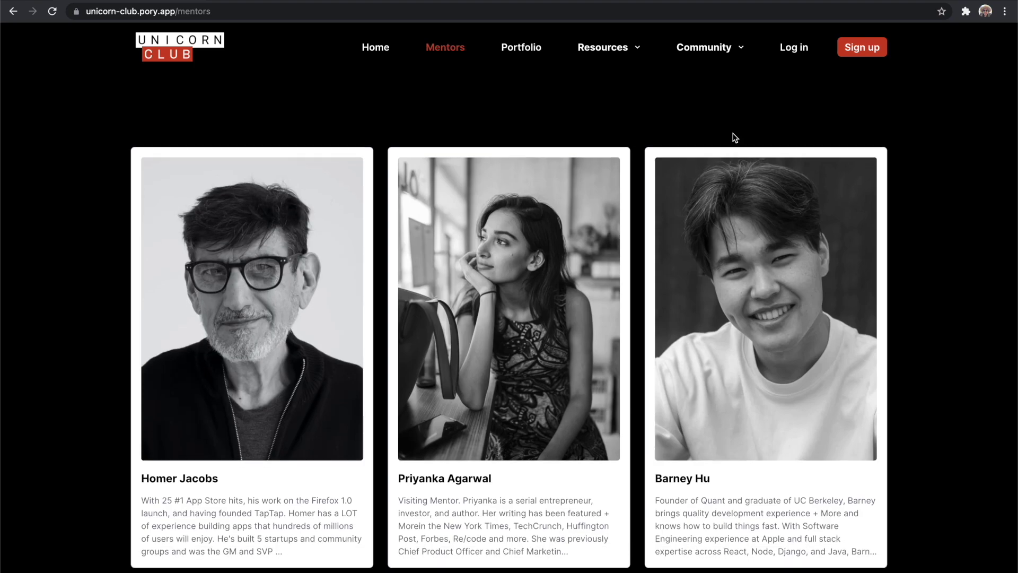
pyautogui.scroll(-5, 734, 137)
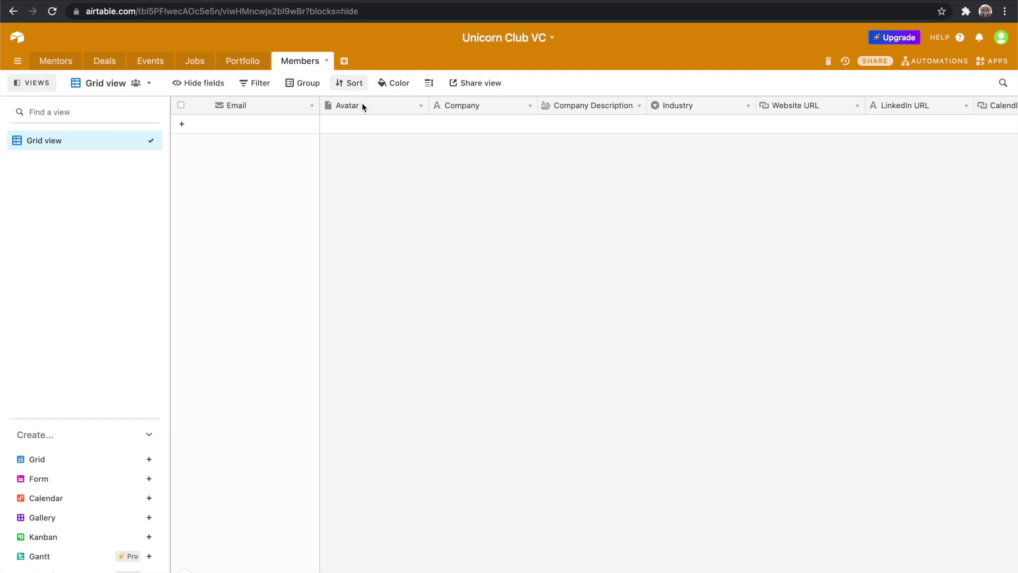
pyautogui.hscroll(5, 398, 265)
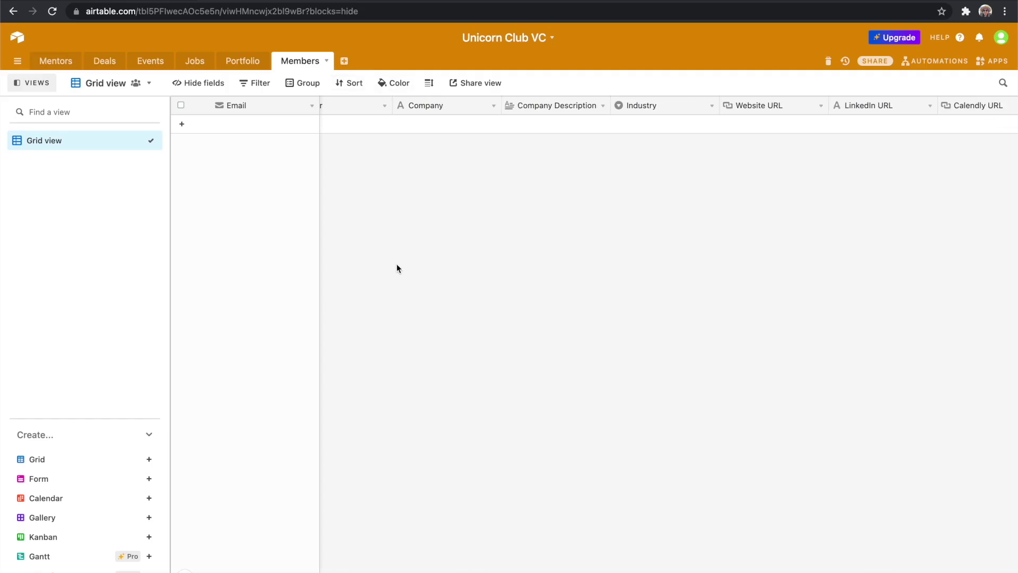
pyautogui.hscroll(-5, 396, 264)
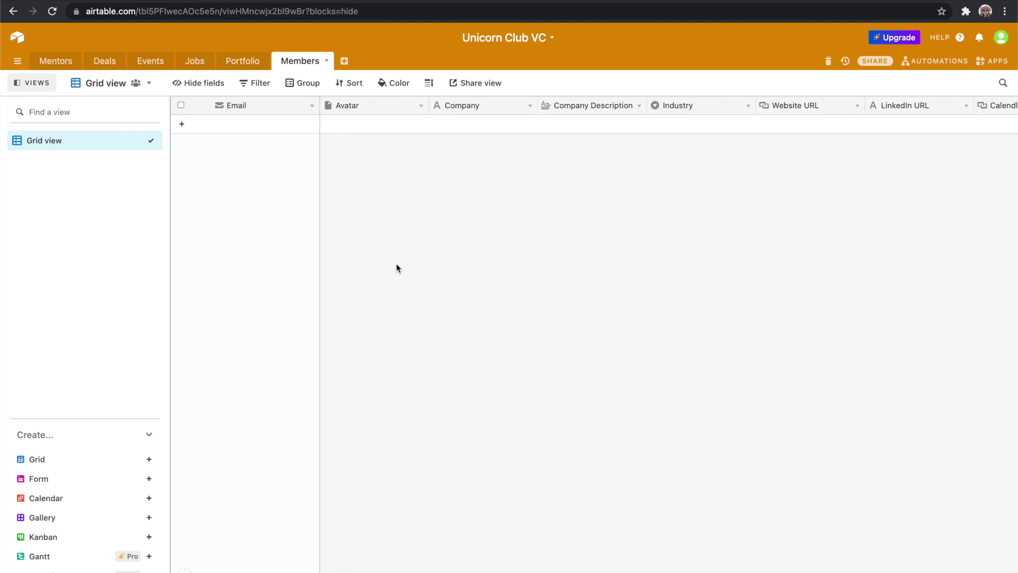
# Create a from-scratch app named 'Unicorn Club' from My Apps in My Workspace.
pyautogui.hotkey('ctrl', 'Tab')
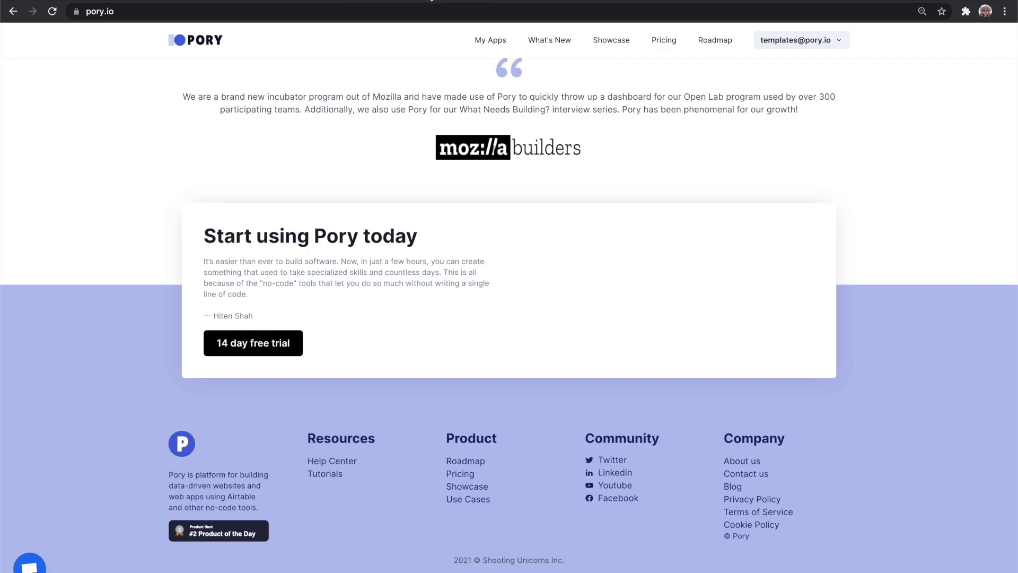
pyautogui.click(495, 39)
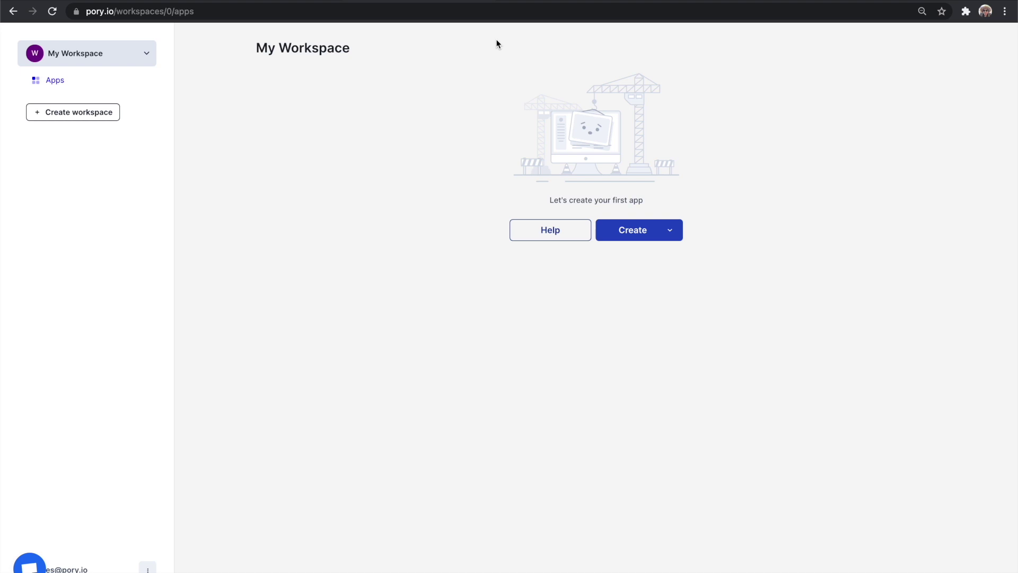
pyautogui.click(671, 230)
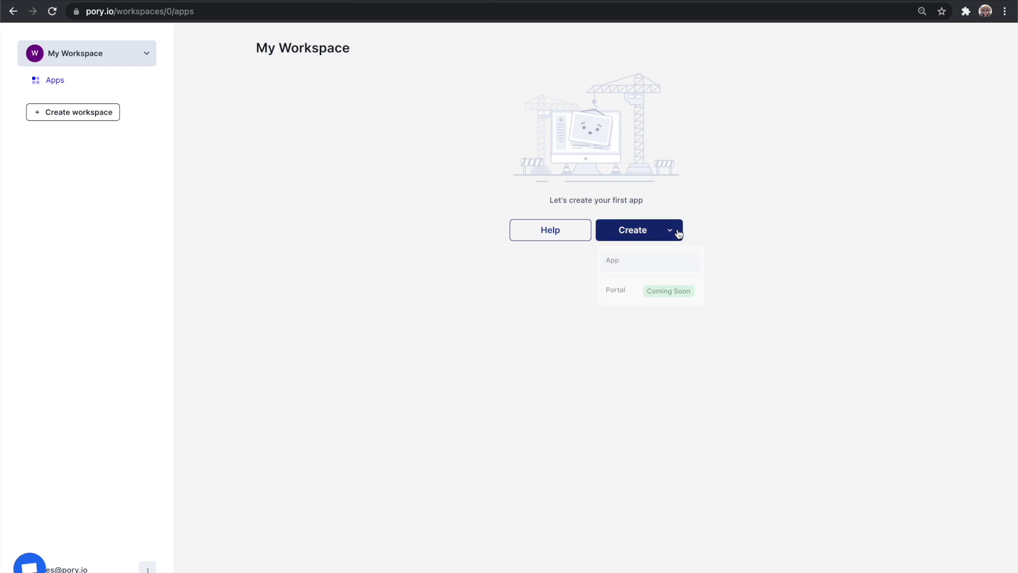
pyautogui.click(675, 260)
pyautogui.click(313, 221)
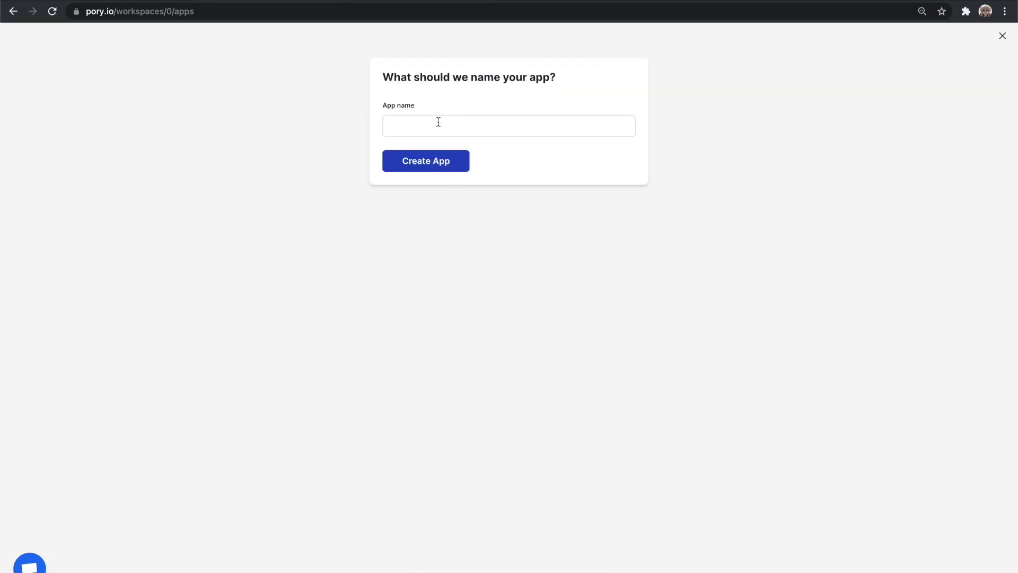
pyautogui.click(438, 125)
pyautogui.write('Unicorn Club')
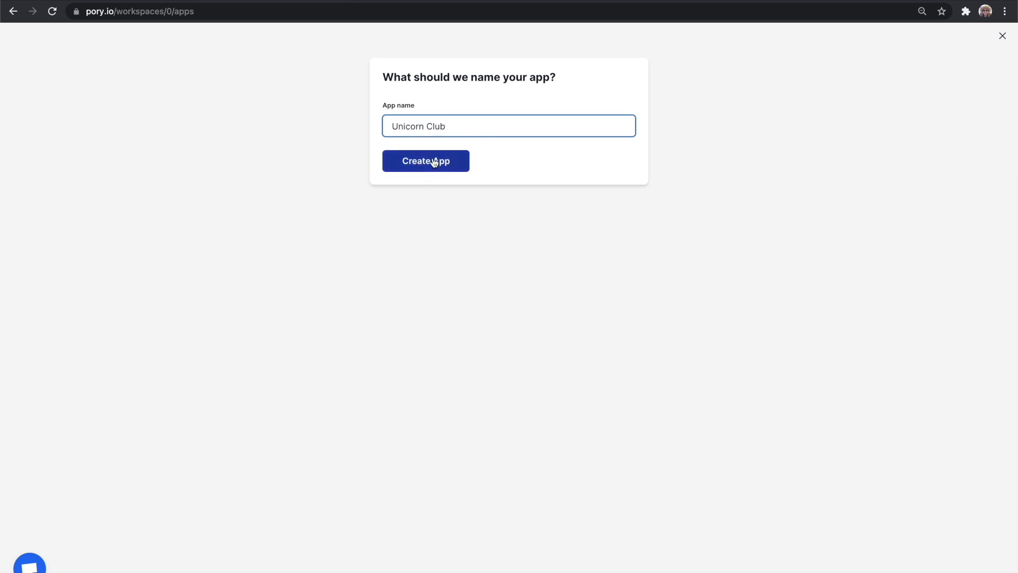
pyautogui.click(434, 161)
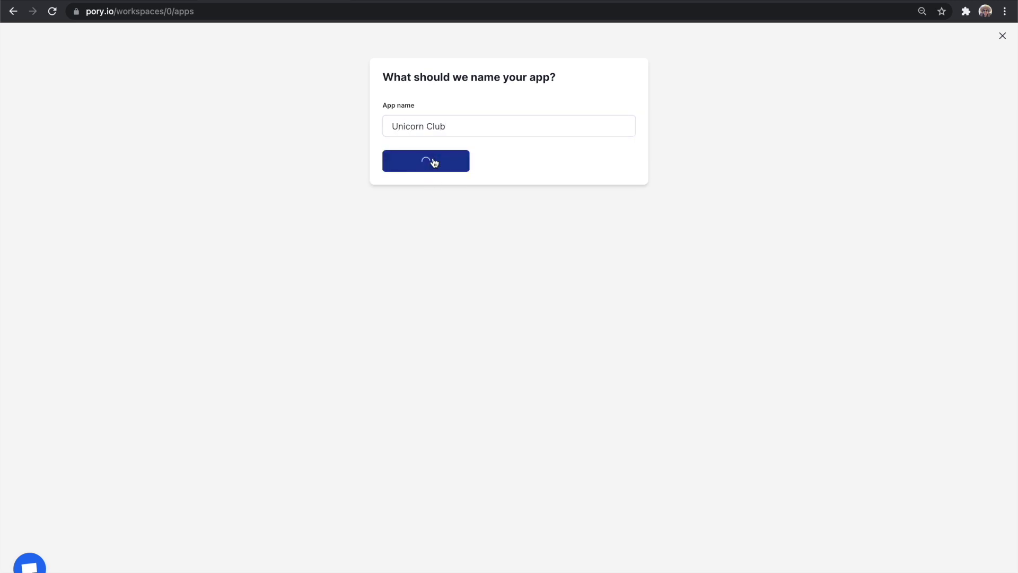
# Insert the first Hero section and set its heading to 'Where ambitious people grow together.'.
pyautogui.click(508, 327)
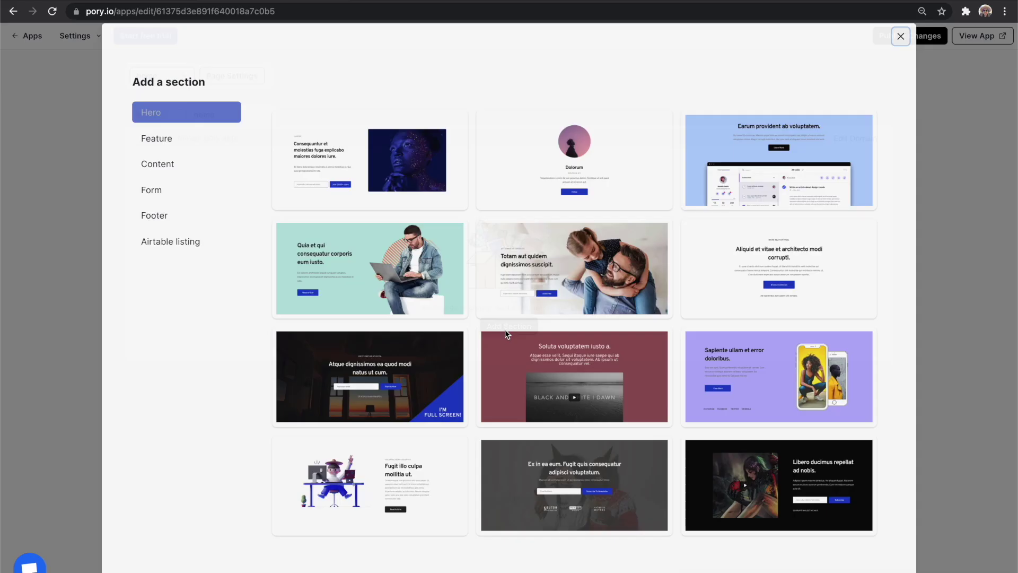
pyautogui.click(420, 186)
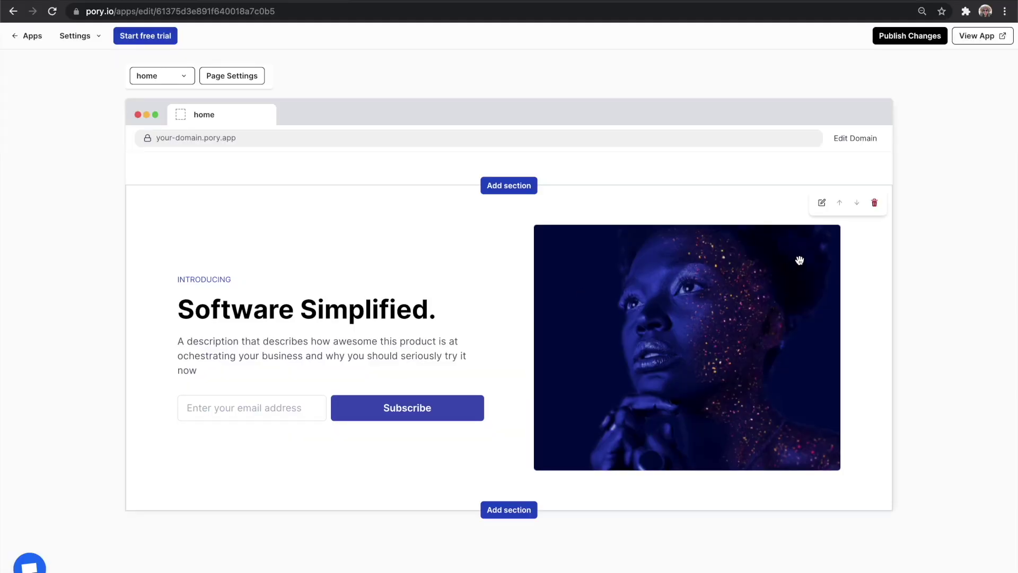
pyautogui.click(823, 204)
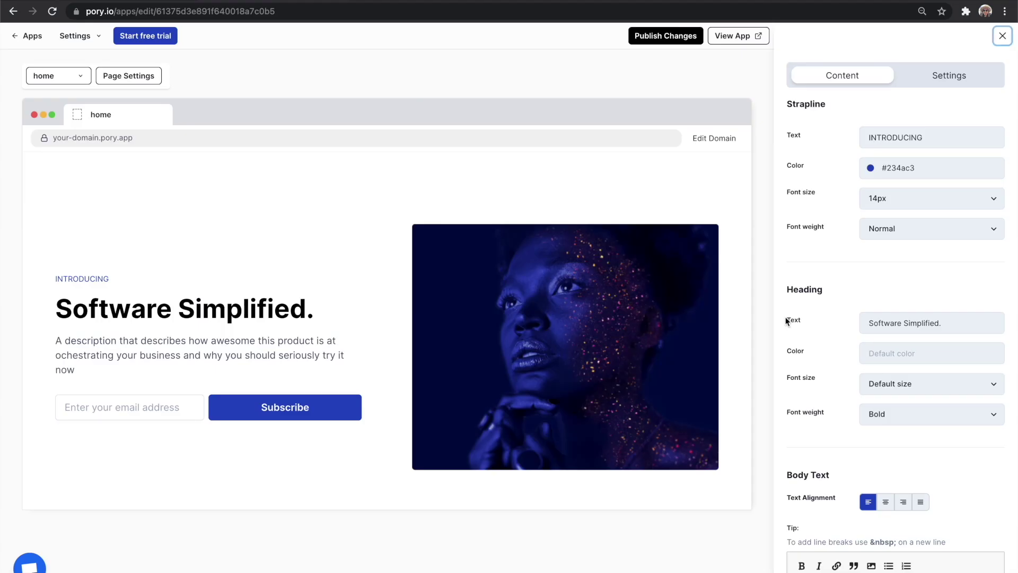
pyautogui.tripleClick(927, 315)
pyautogui.write('Where ambitious people grow together.')
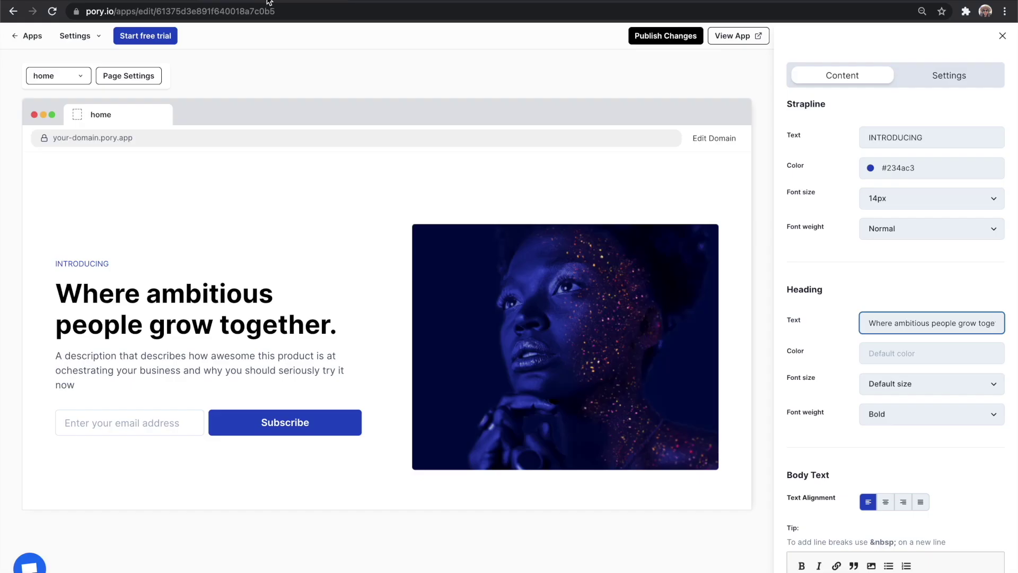
# Replace the body text with the Unicorn Club description and set button integration to Airtable.
pyautogui.scroll(-2, 856, 496)
pyautogui.hotkey('ctrl', 'a')
pyautogui.write('Unicorn club is where top talent comes to accelerate their ideas using no-code. Be surrounded by a world-class community.')
pyautogui.scroll(-9, 869, 504)
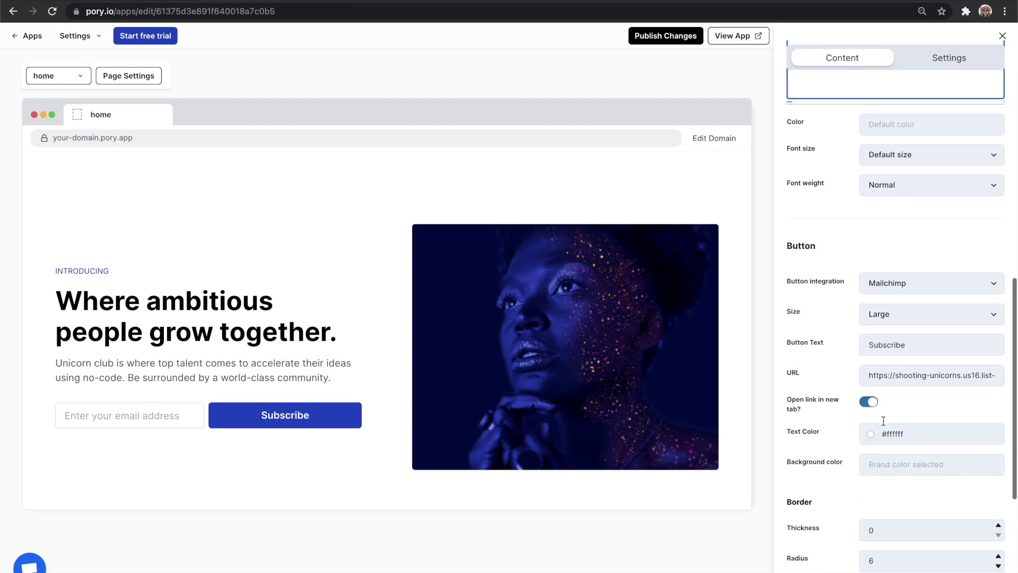
pyautogui.click(895, 287)
pyautogui.click(894, 296)
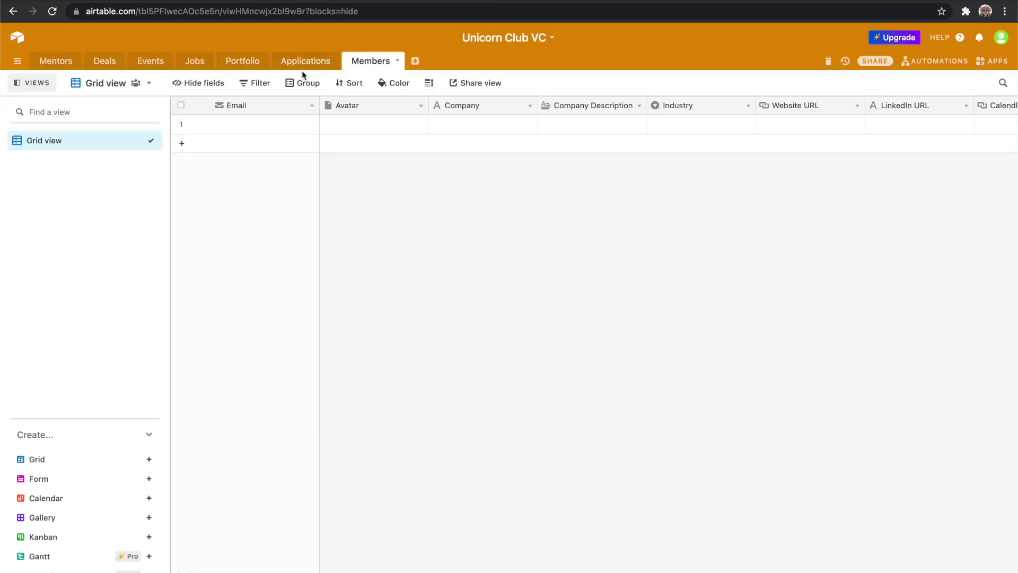
# Copy the embed code of the Applications table's form from Airtable's share options.
pyautogui.click(305, 66)
pyautogui.click(48, 162)
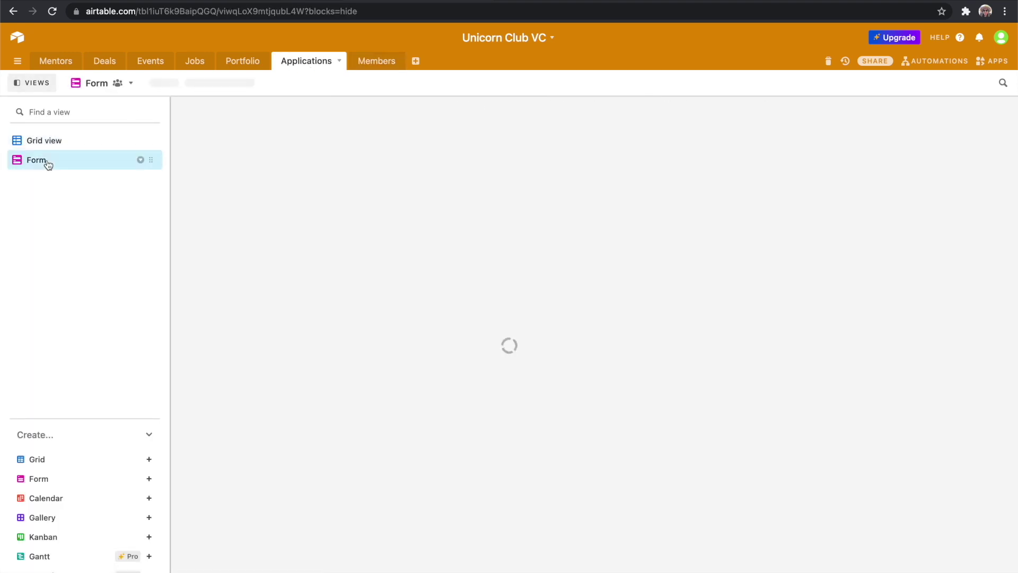
pyautogui.click(181, 82)
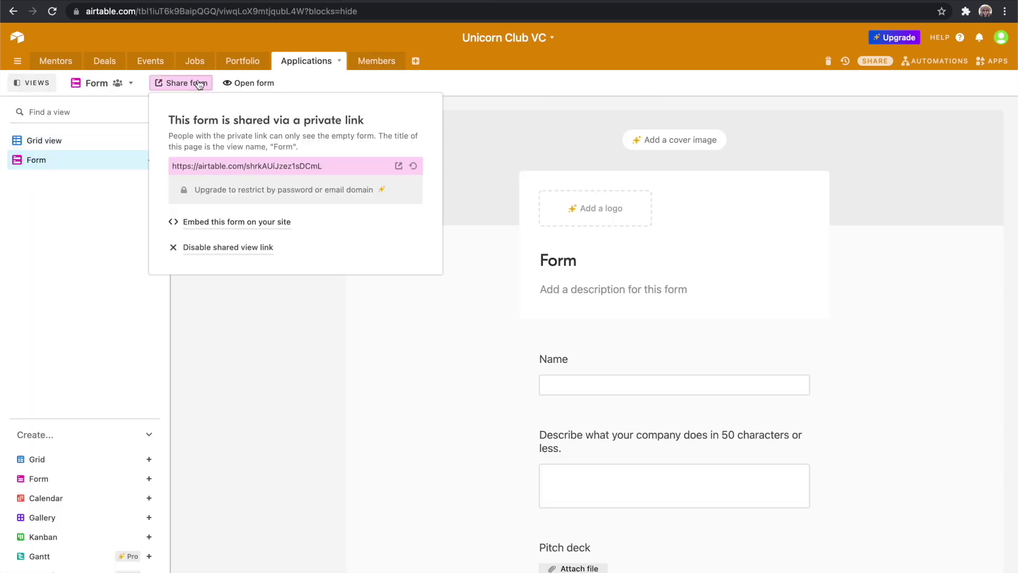
pyautogui.click(287, 221)
# Paste the Airtable form embed code into the hero button's embed code field.
pyautogui.click(242, 7)
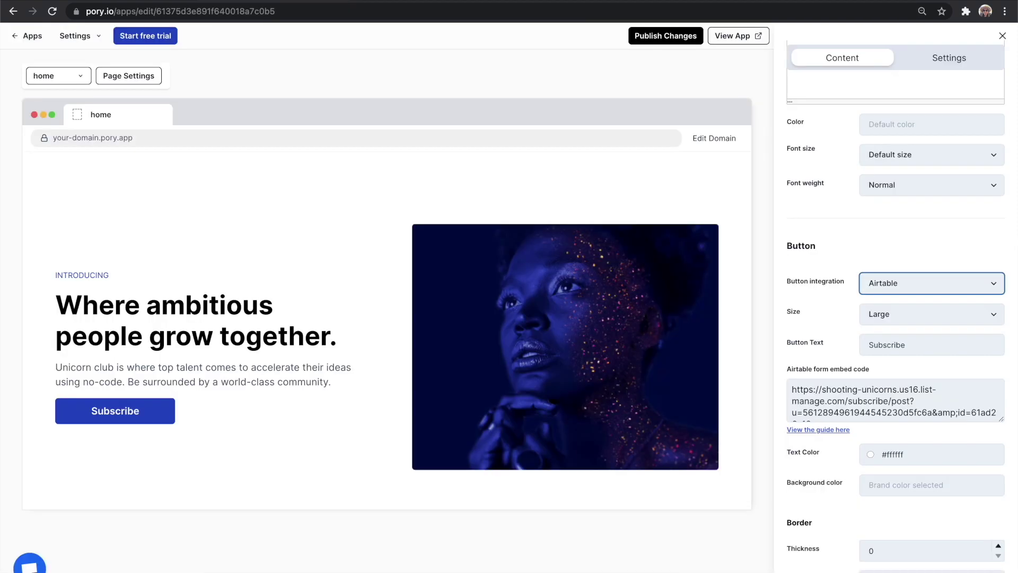
pyautogui.doubleClick(864, 392)
pyautogui.hotkey('ctrl', 'a')
pyautogui.hotkey('ctrl', 'v')
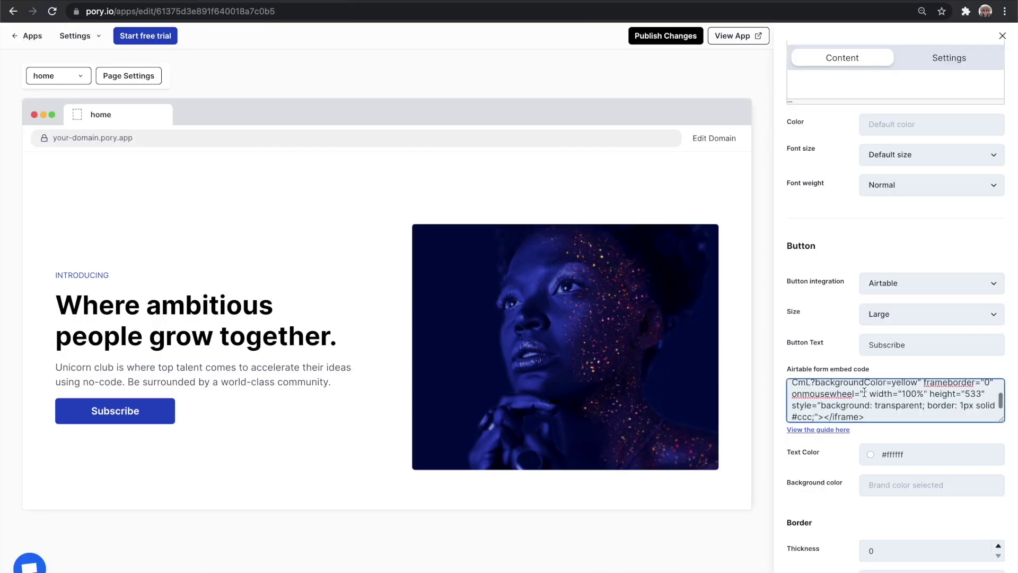
# Change the button text from Subscribe to 'Apply Now' and remove the hero image.
pyautogui.scroll(-1, 890, 351)
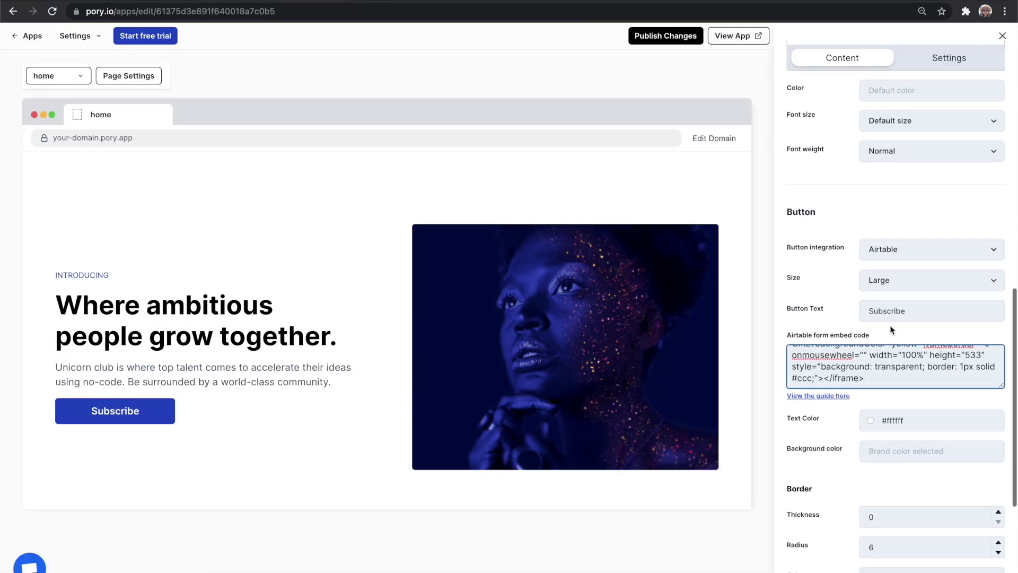
pyautogui.doubleClick(889, 310)
pyautogui.write('Apply Now')
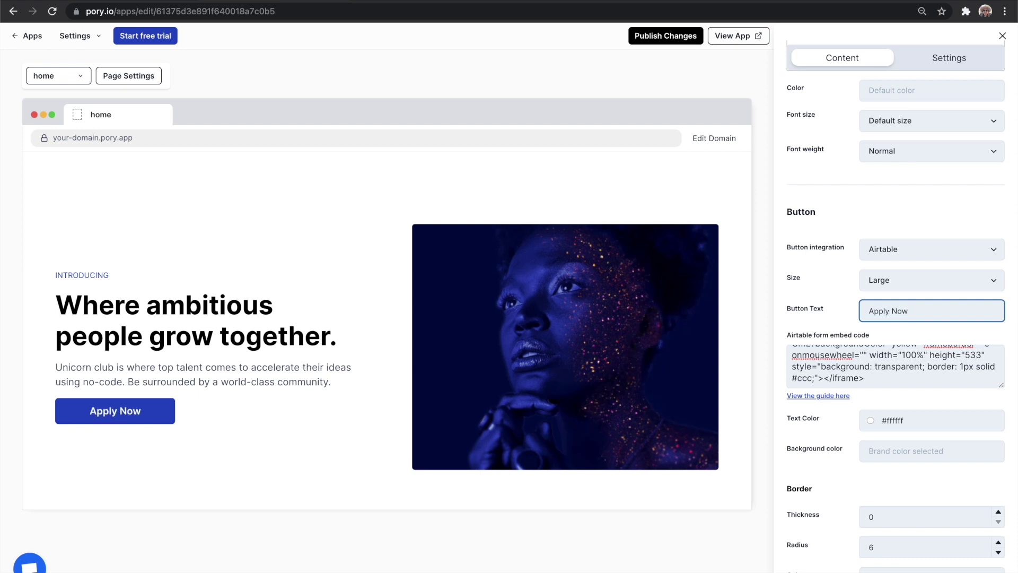
pyautogui.scroll(-1, 901, 308)
pyautogui.scroll(-5, 939, 446)
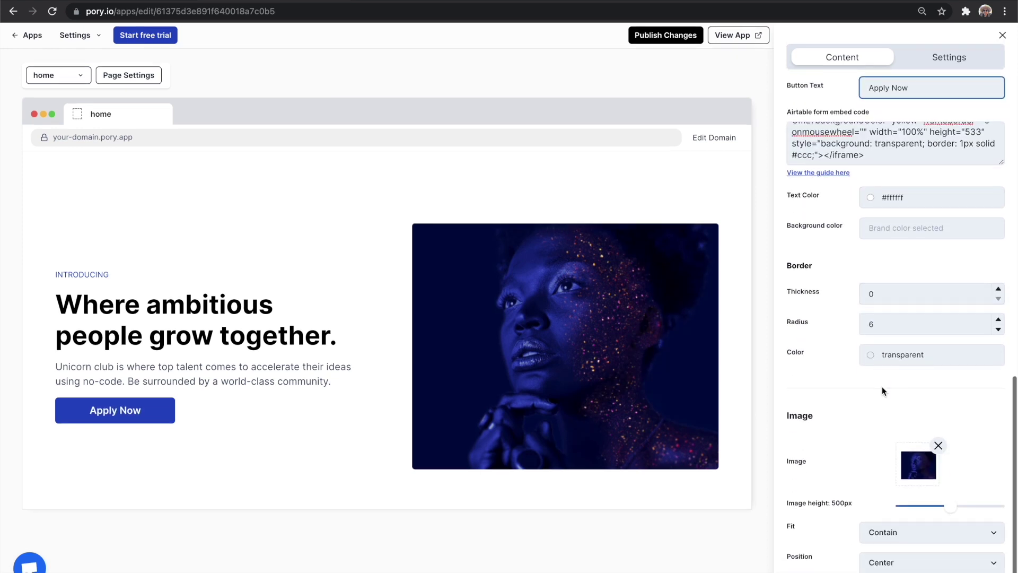
pyautogui.click(940, 445)
# Drag the 3D pen-and-cursor PNG from Finder into the hero image slot.
pyautogui.moveTo(2, 291)
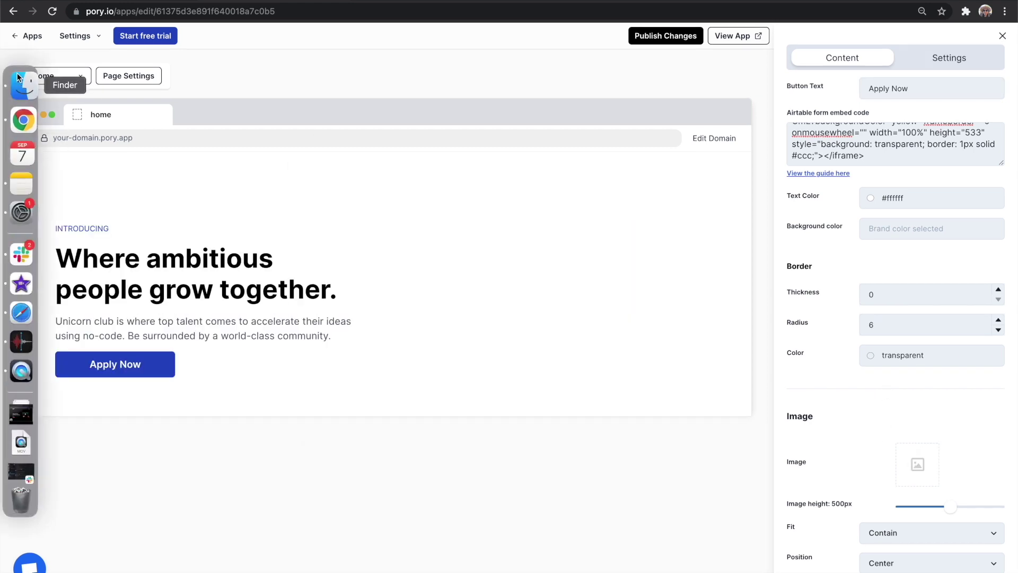
pyautogui.click(20, 82)
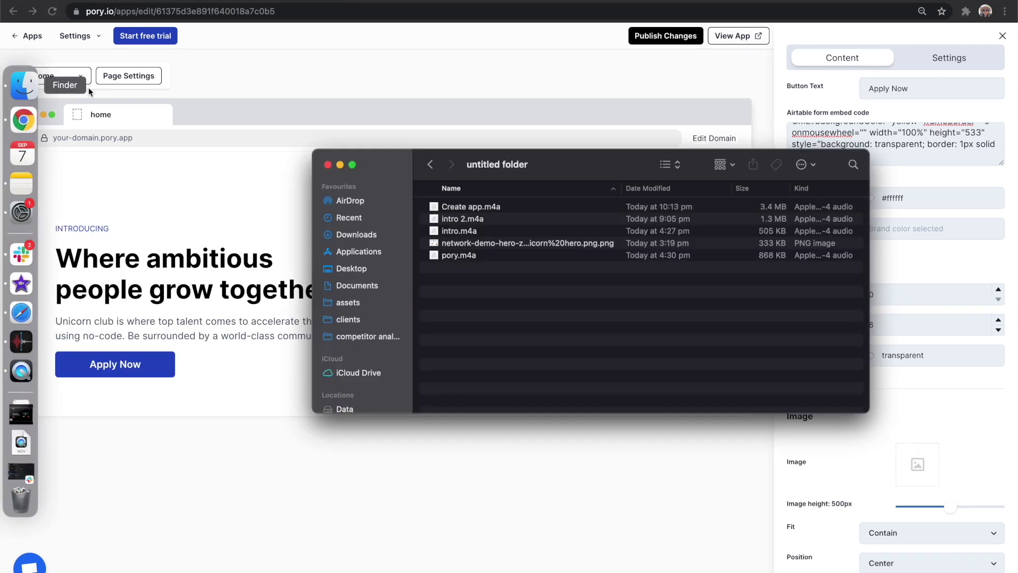
pyautogui.click(500, 244)
pyautogui.moveTo(530, 247); pyautogui.dragTo(912, 467)
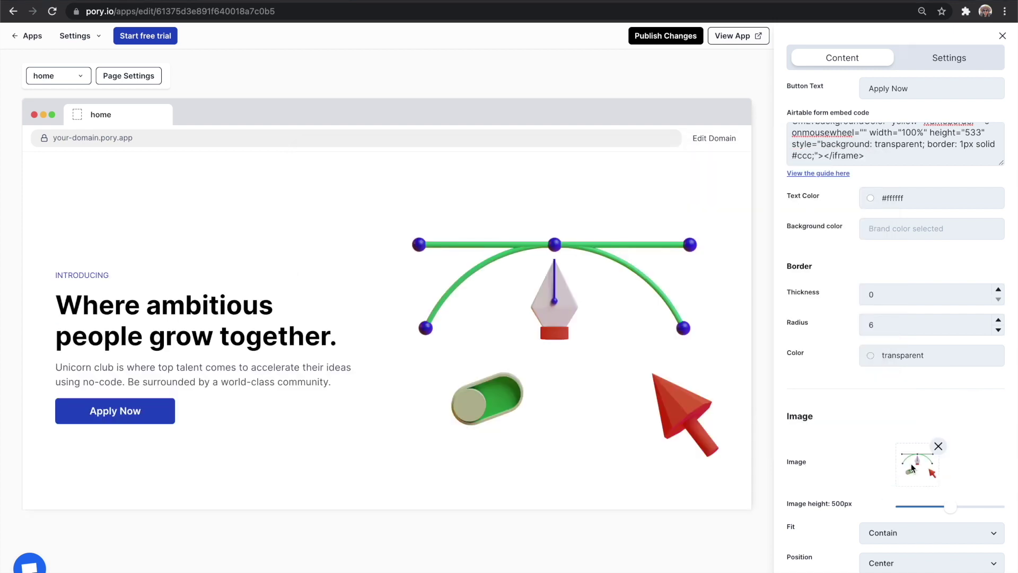
# Set the hero section's background colour to black (#000000).
pyautogui.click(949, 65)
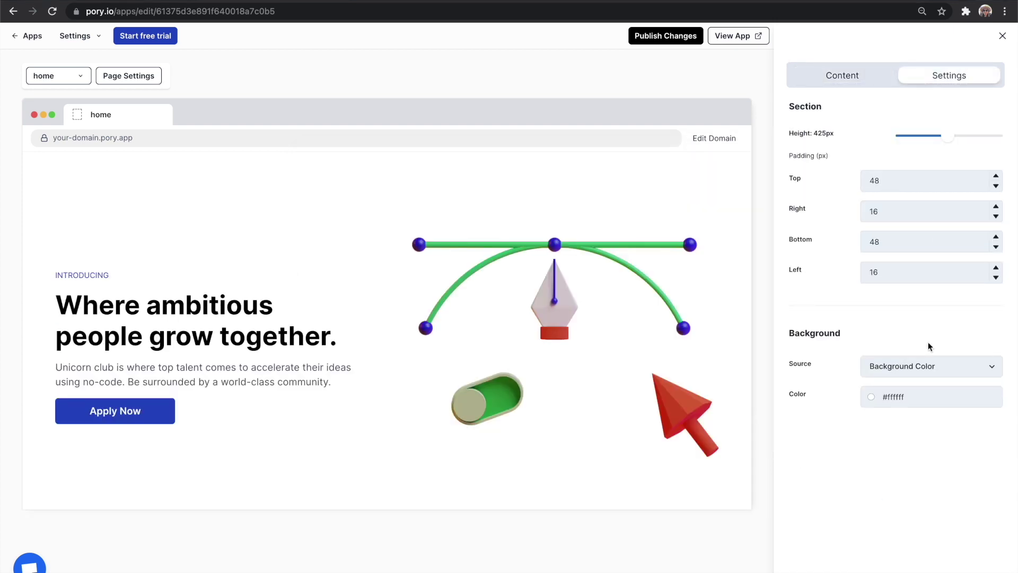
pyautogui.click(917, 399)
pyautogui.click(867, 282)
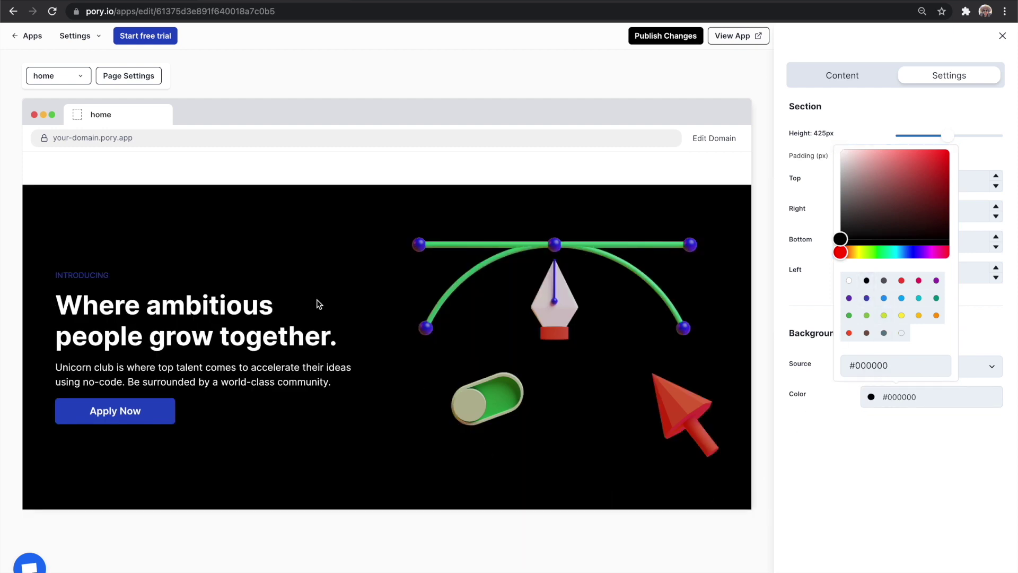
# Set the brand colour to the deep-orange #ff5722 under Settings > Colors and save.
pyautogui.click(79, 37)
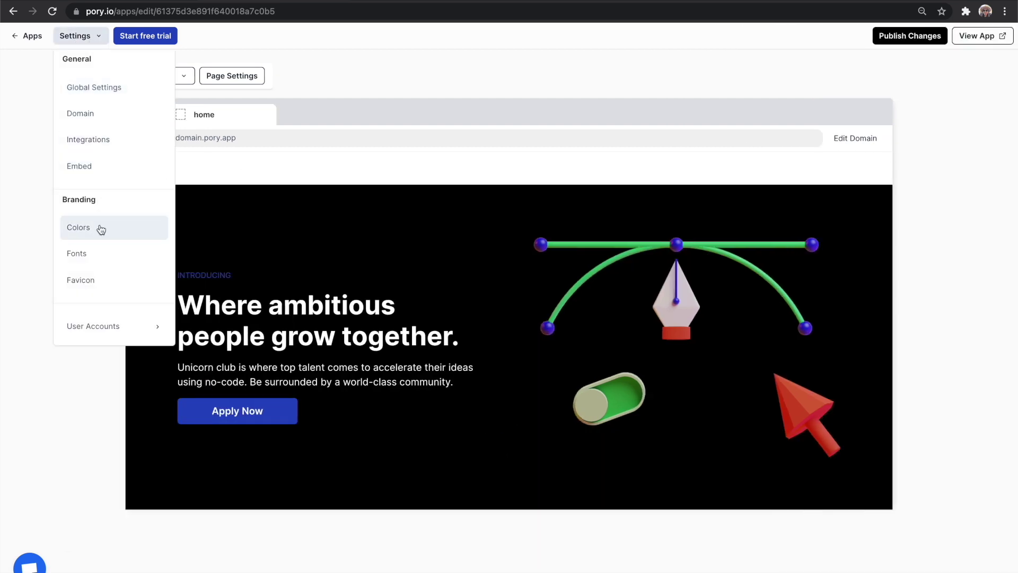
pyautogui.click(101, 228)
pyautogui.click(153, 112)
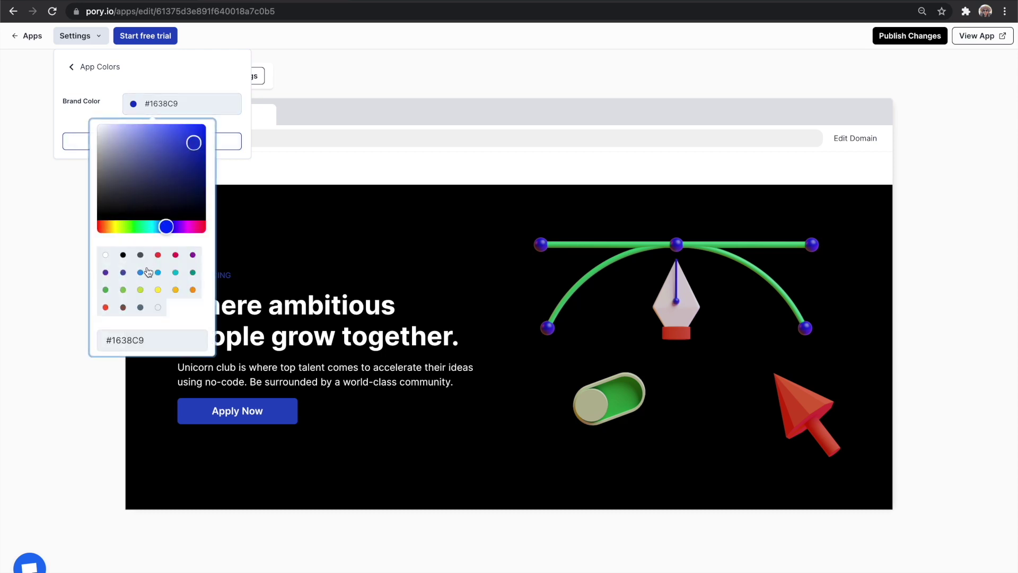
pyautogui.click(106, 307)
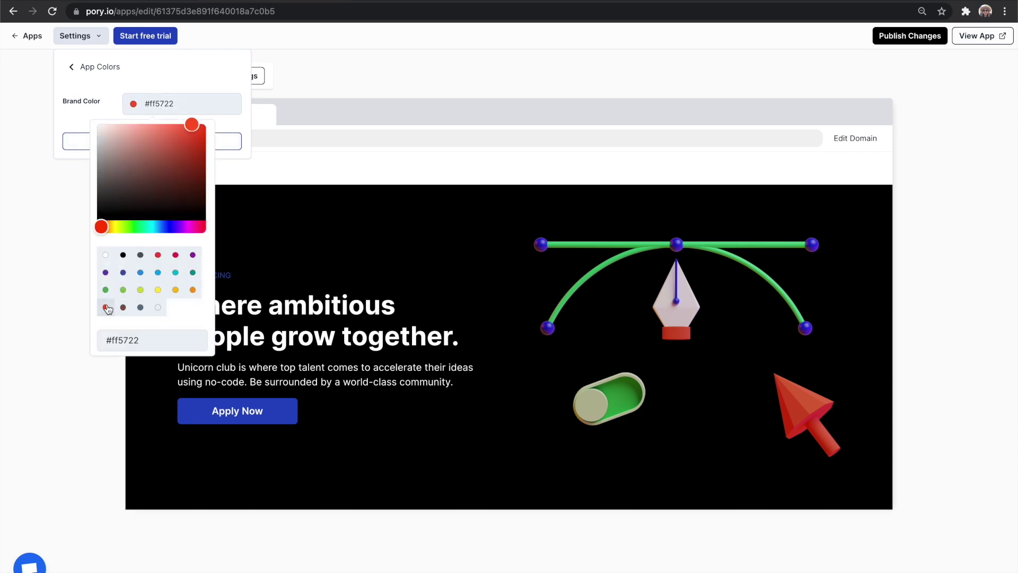
pyautogui.click(62, 129)
pyautogui.click(162, 143)
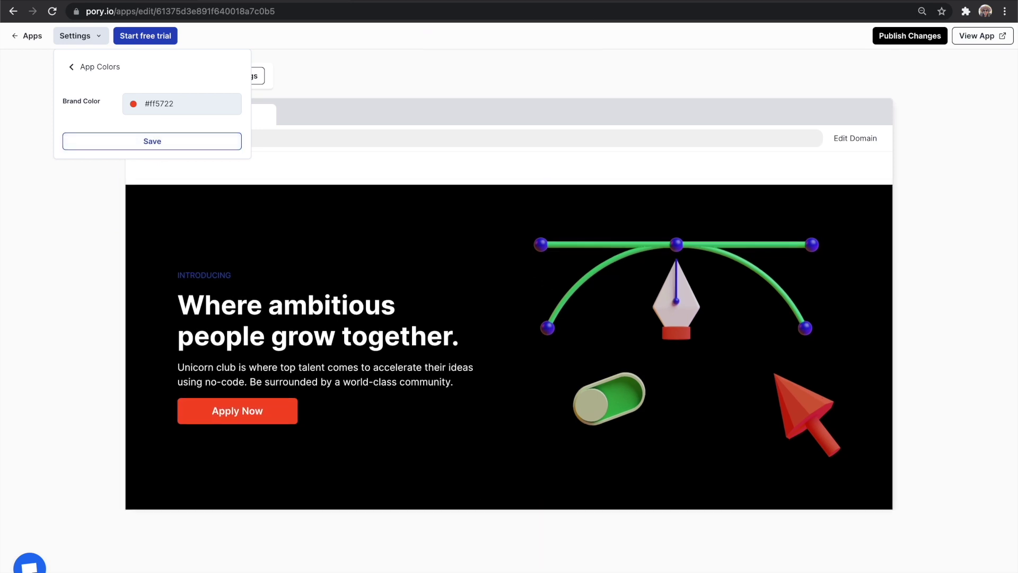
# Add a new page named 'Mentors'.
pyautogui.click(183, 75)
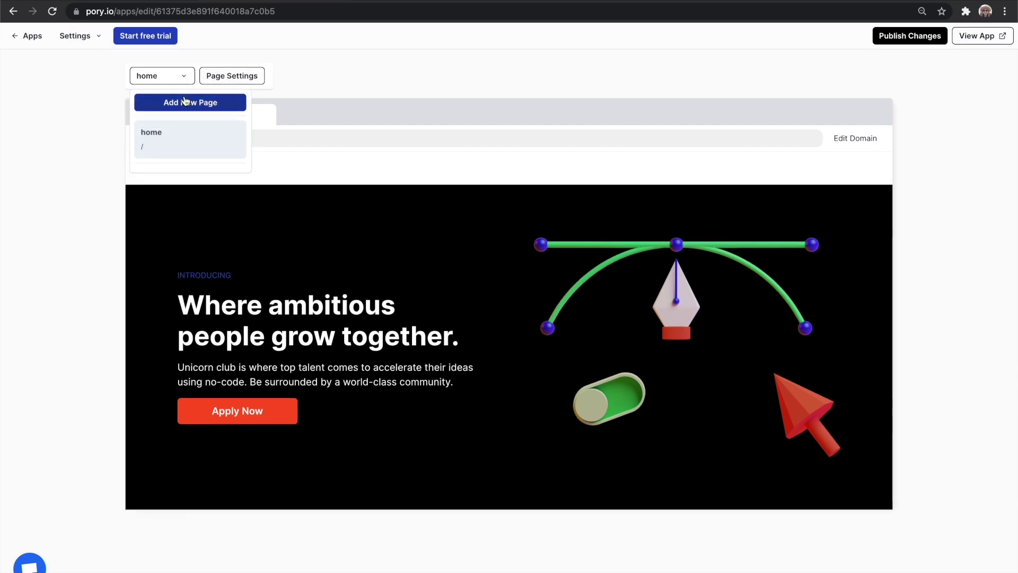
pyautogui.click(244, 102)
pyautogui.write('Mentors')
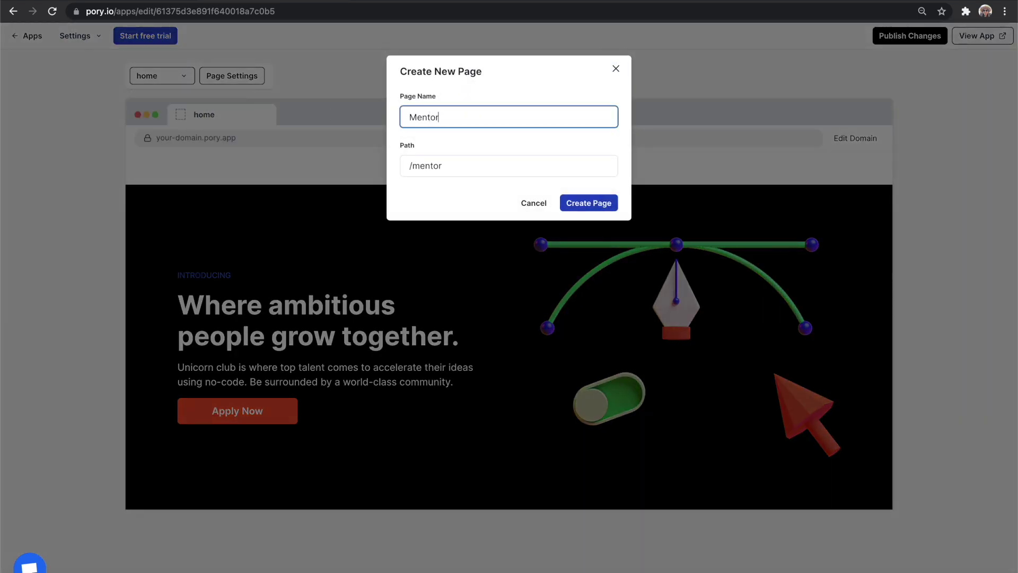
pyautogui.click(580, 204)
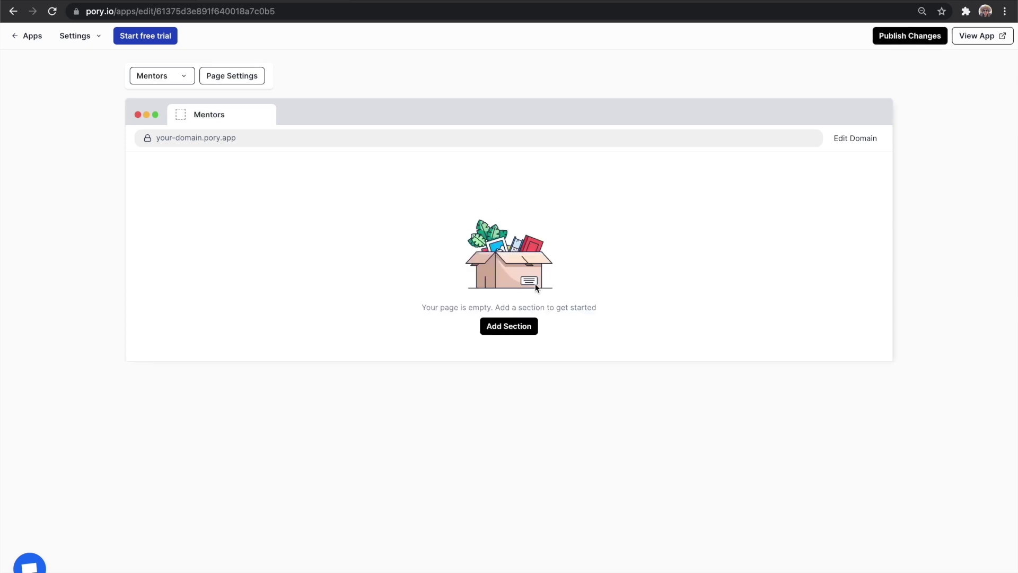
# Add an Airtable listing section to the Mentors page and open its Airtable connection setup.
pyautogui.click(505, 327)
pyautogui.click(188, 238)
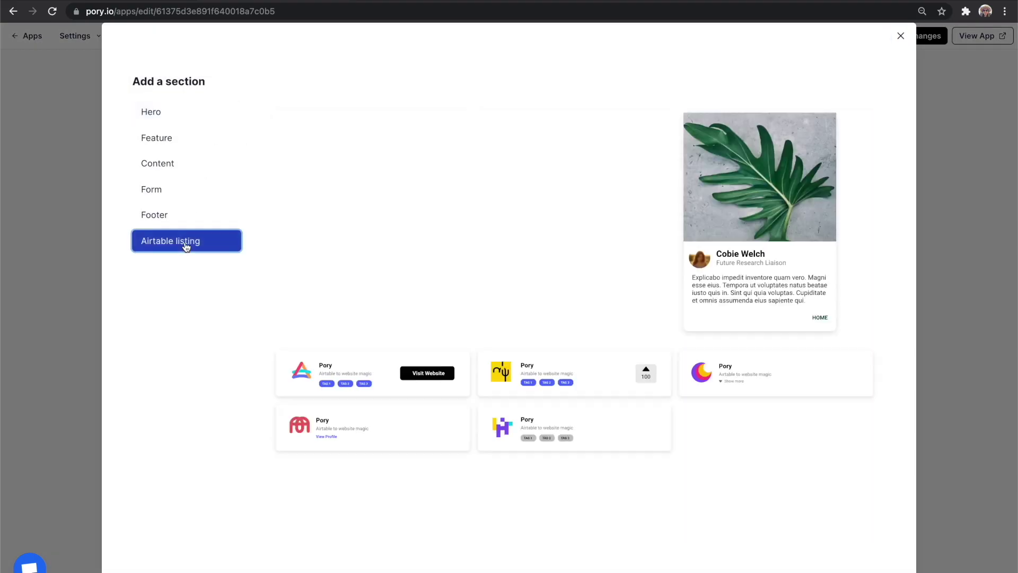
pyautogui.scroll(-5, 359, 281)
pyautogui.click(359, 282)
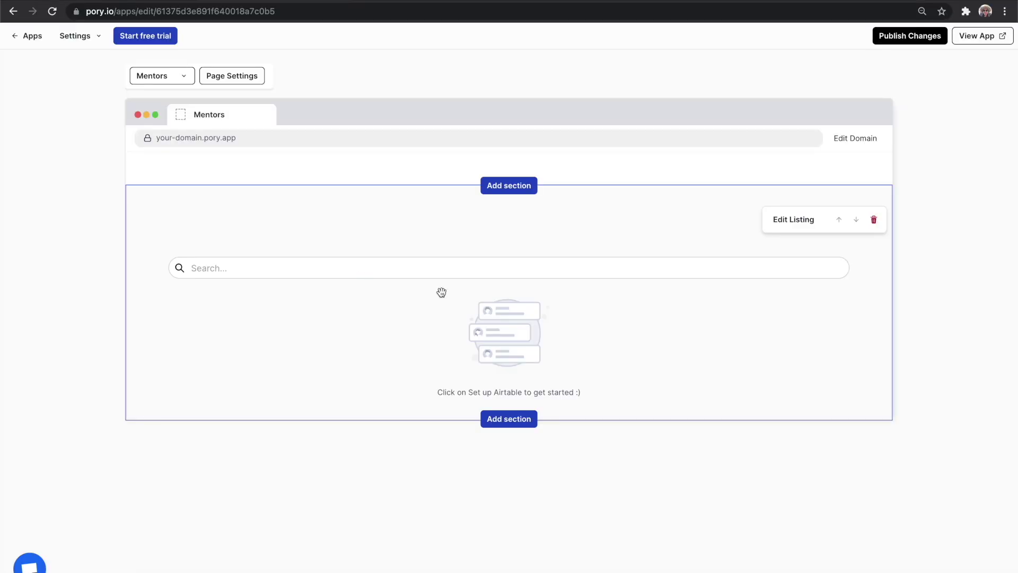
pyautogui.moveTo(646, 308)
pyautogui.click(786, 226)
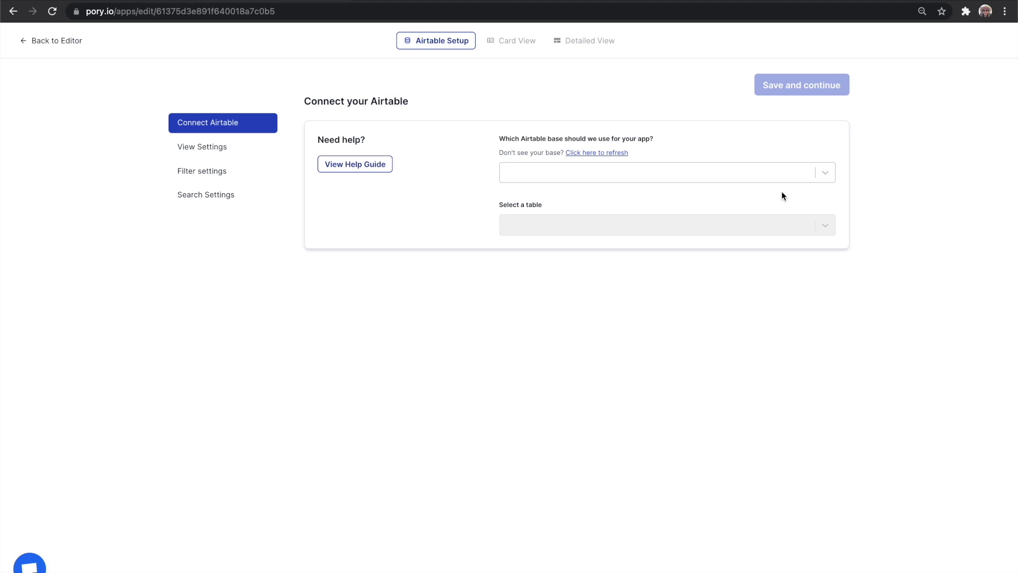
# Connect the listing to the Unicorn Club VC base's Mentors table.
pyautogui.click(770, 176)
pyautogui.scroll(-5, 695, 289)
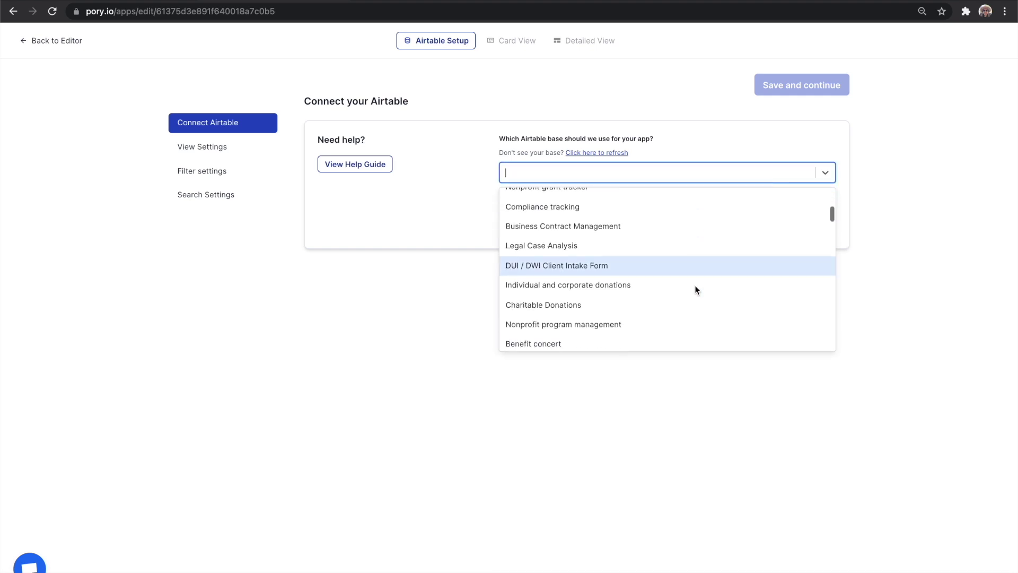
pyautogui.scroll(-10, 694, 285)
pyautogui.write('uni')
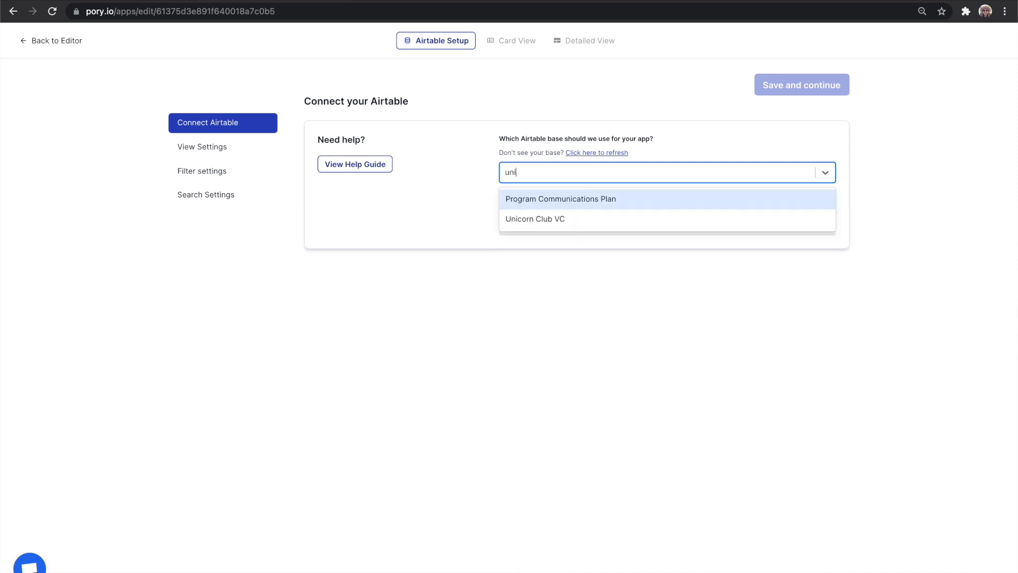
pyautogui.write('cor')
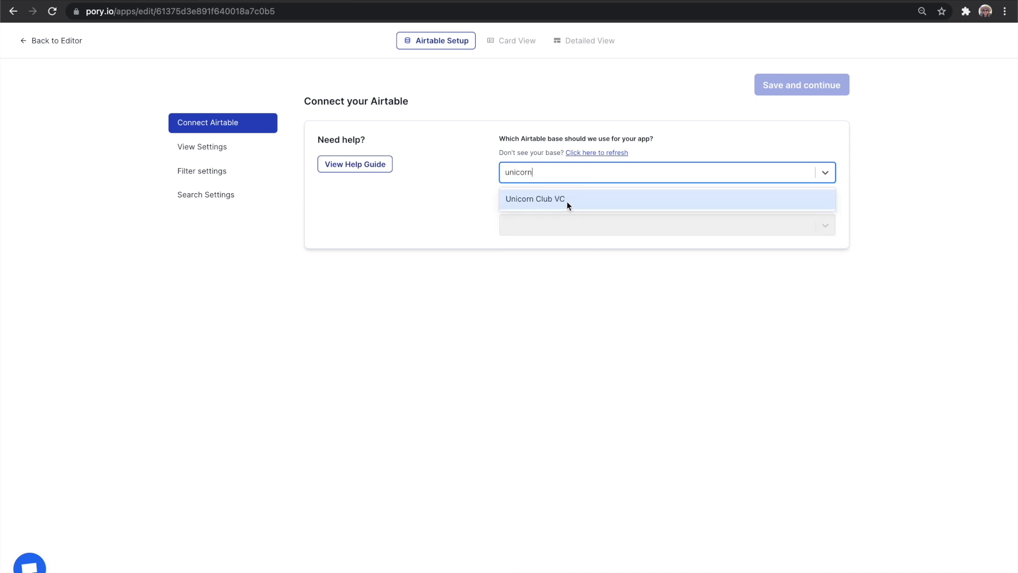
pyautogui.write('n')
pyautogui.click(567, 202)
pyautogui.click(585, 226)
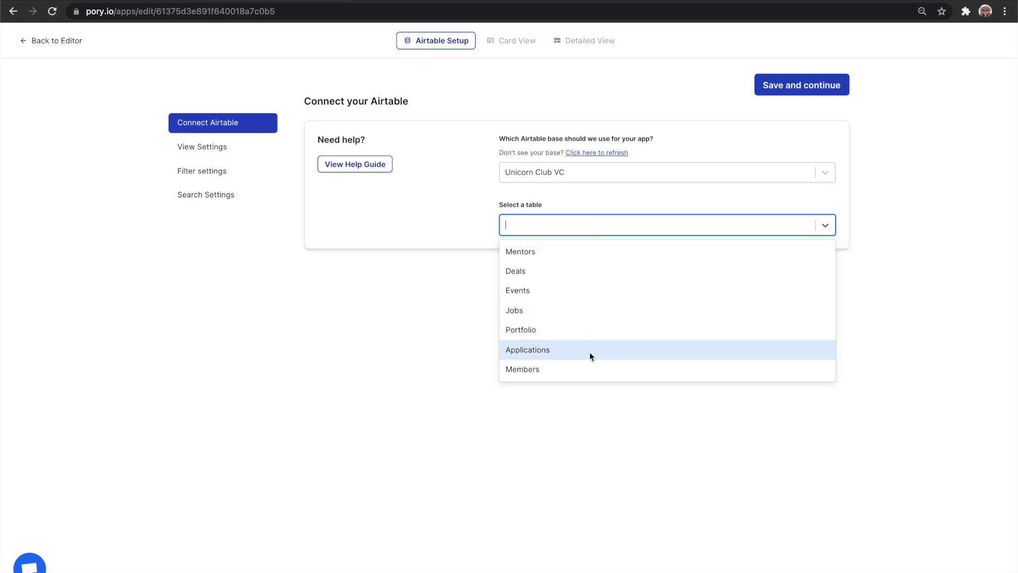
pyautogui.click(588, 252)
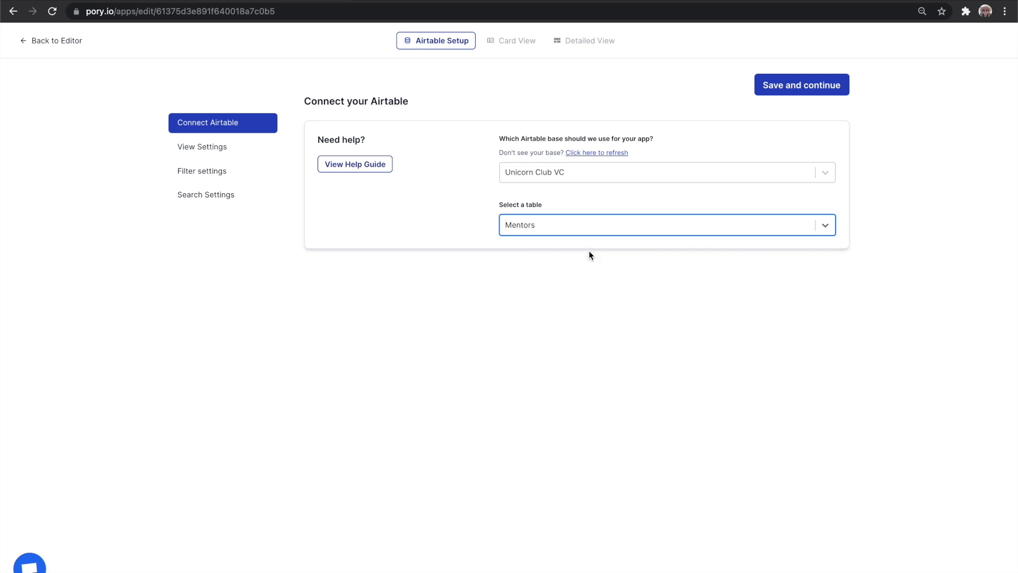
# In View Settings, order records by the Airtable Grid view.
pyautogui.click(229, 152)
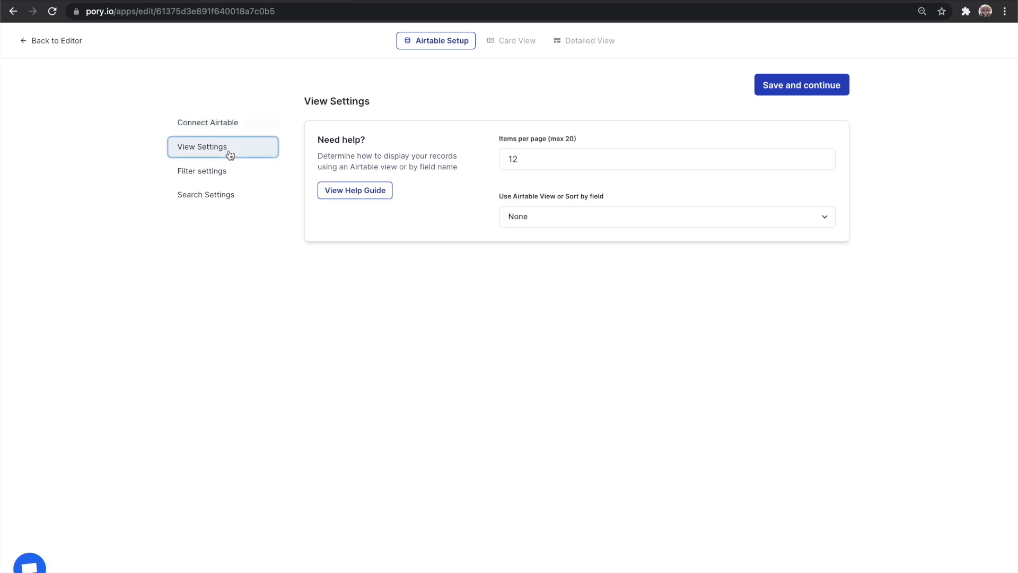
pyautogui.click(546, 217)
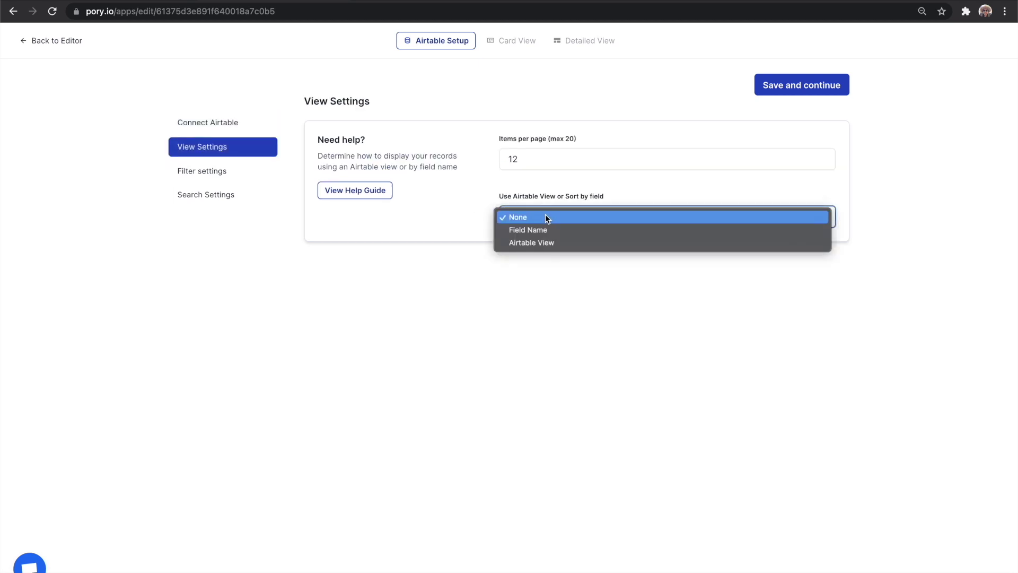
pyautogui.click(547, 243)
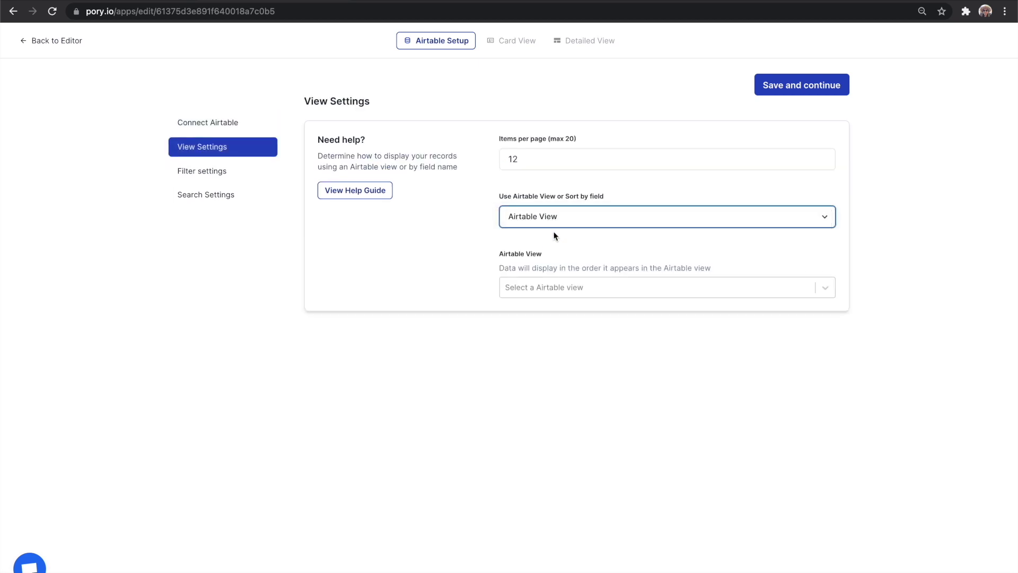
pyautogui.click(551, 288)
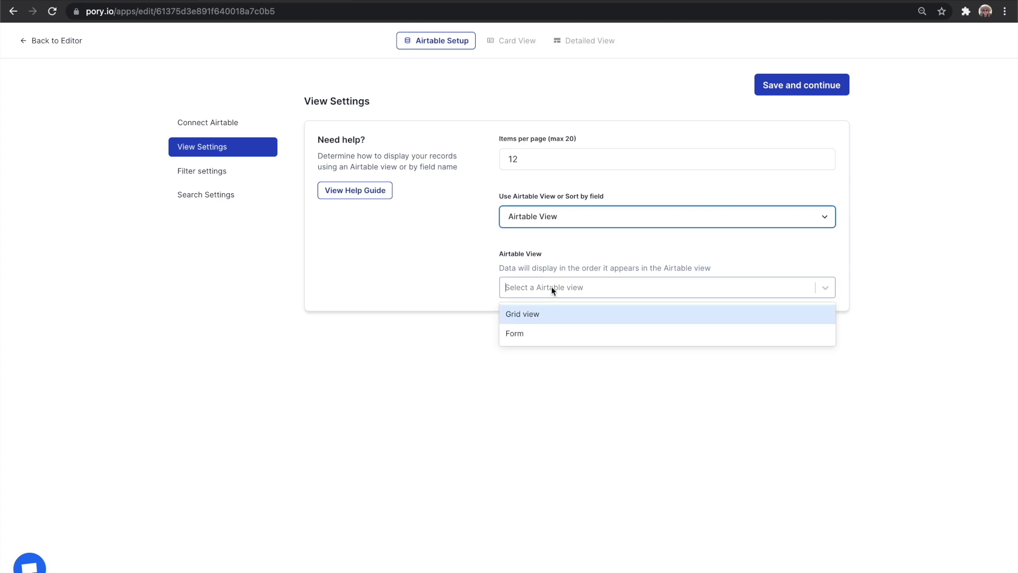
pyautogui.click(558, 316)
pyautogui.click(469, 238)
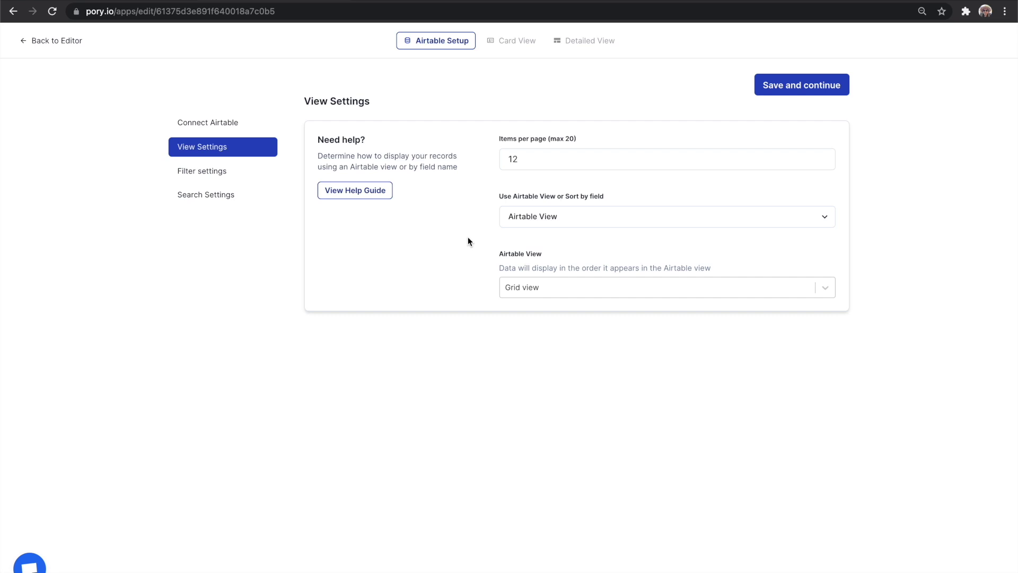
pyautogui.click(239, 171)
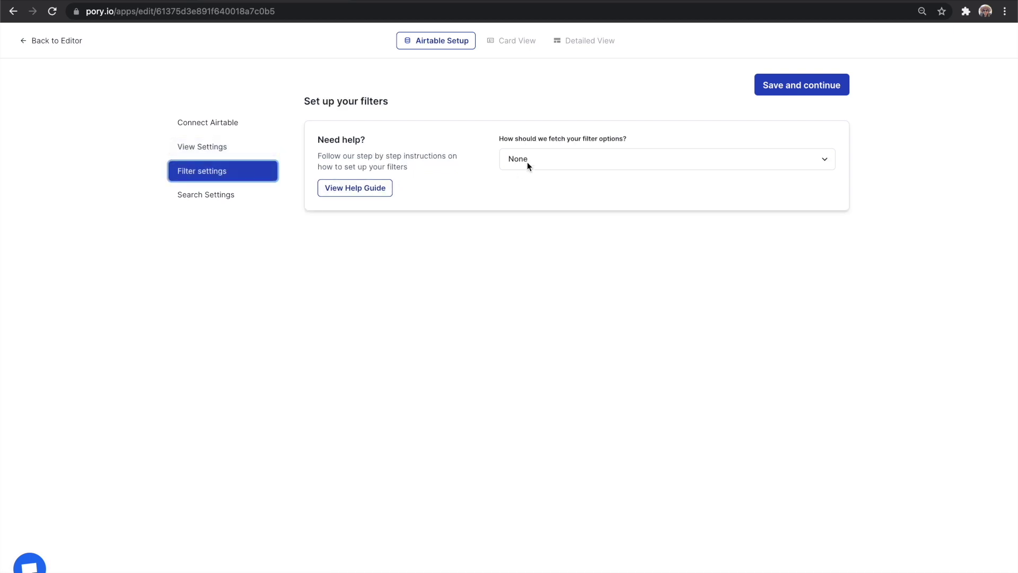
# Generate filter options from select fields, using Skills as the filter field.
pyautogui.click(542, 159)
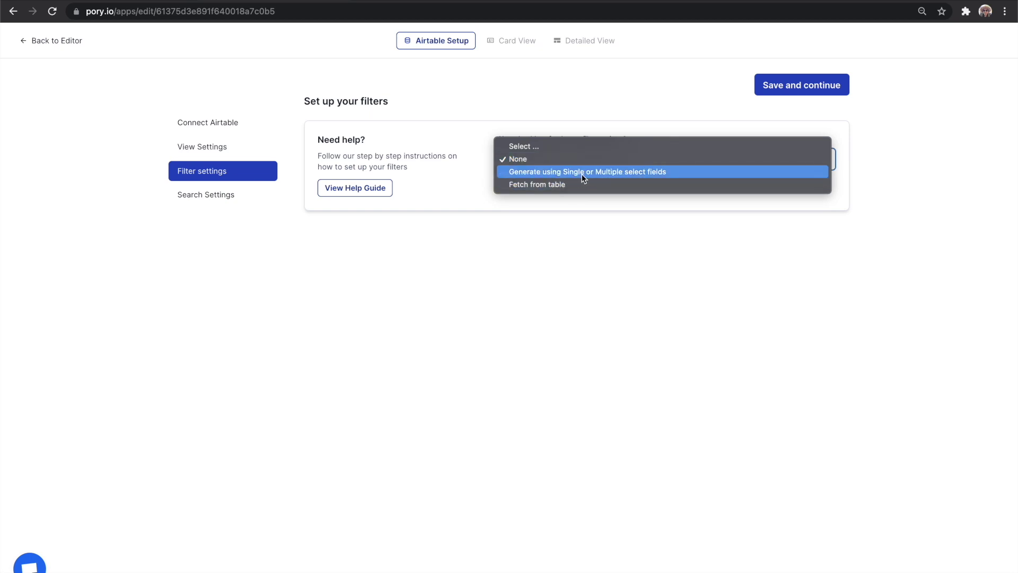
pyautogui.click(626, 173)
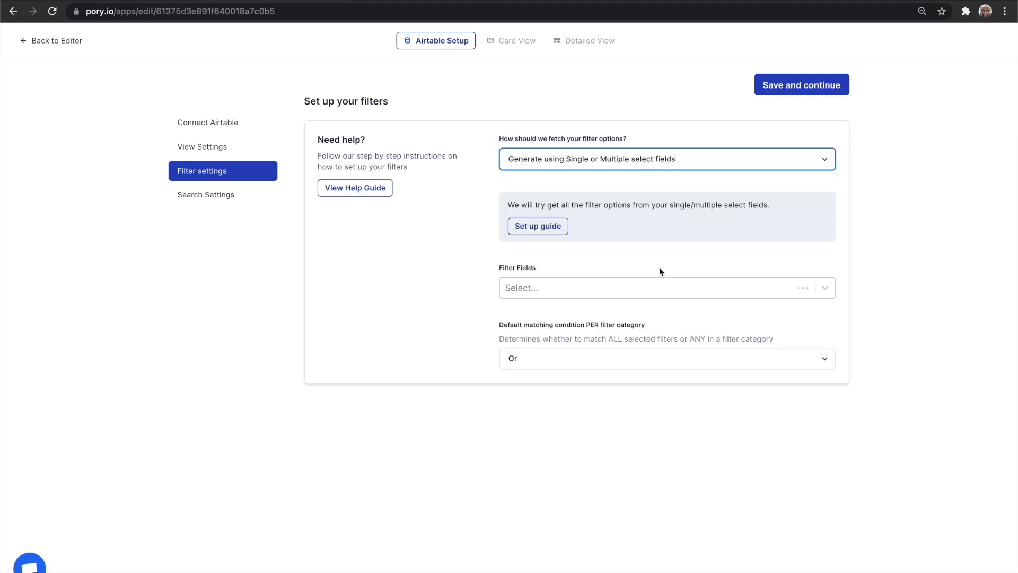
pyautogui.click(665, 285)
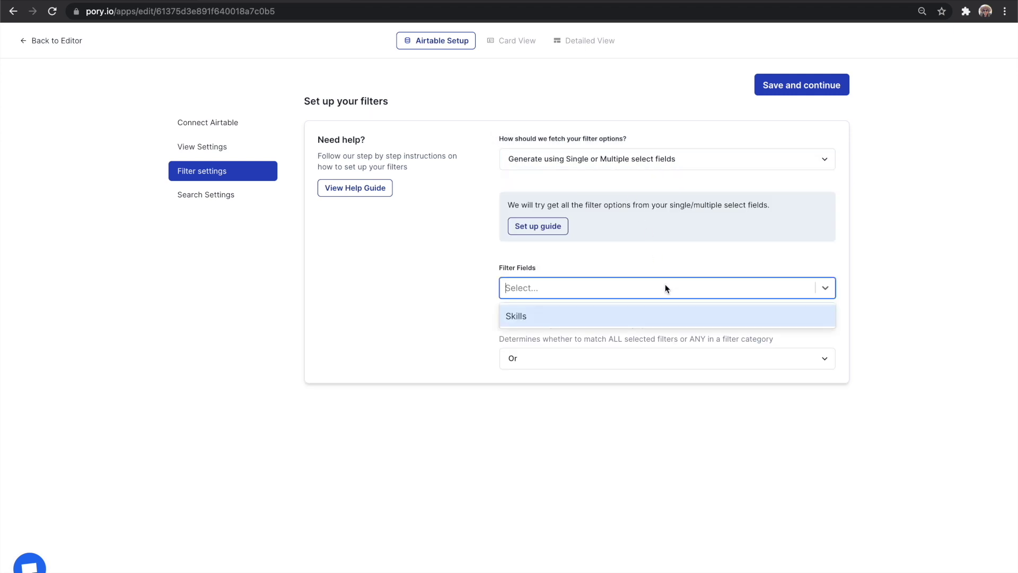
pyautogui.click(668, 315)
pyautogui.click(634, 269)
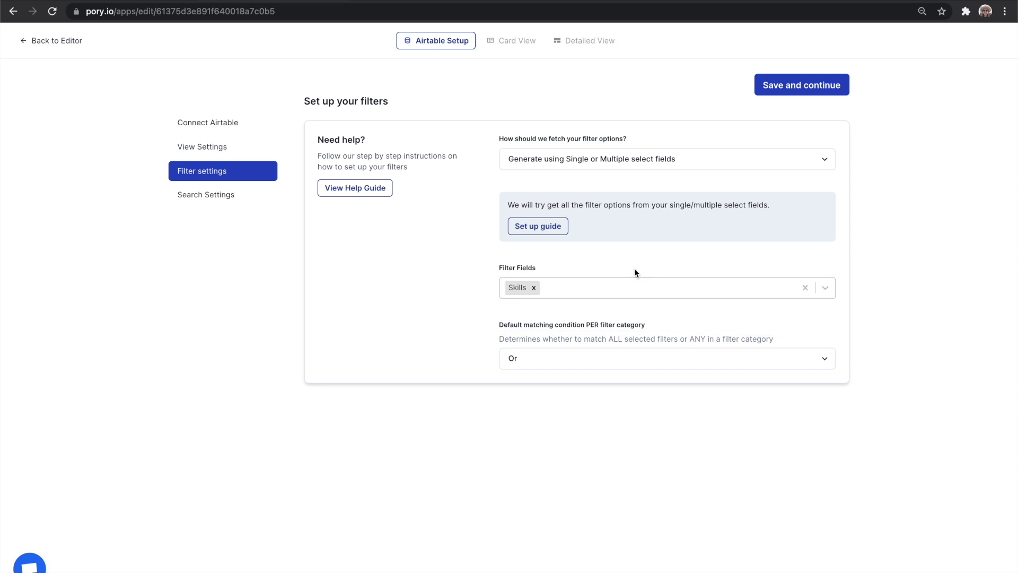
# Make Name and Skills the searchable fields, then save and continue.
pyautogui.click(257, 194)
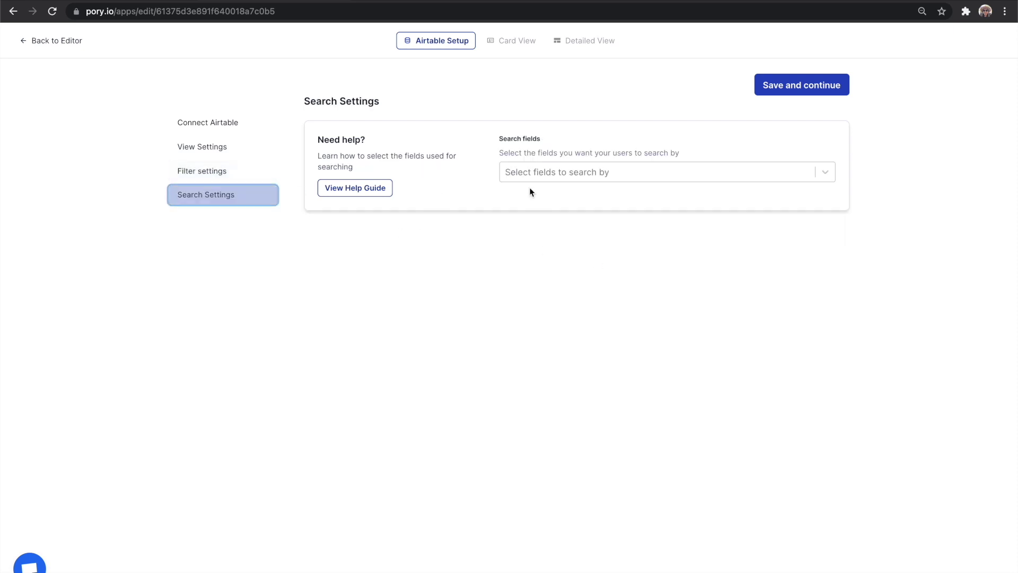
pyautogui.click(603, 174)
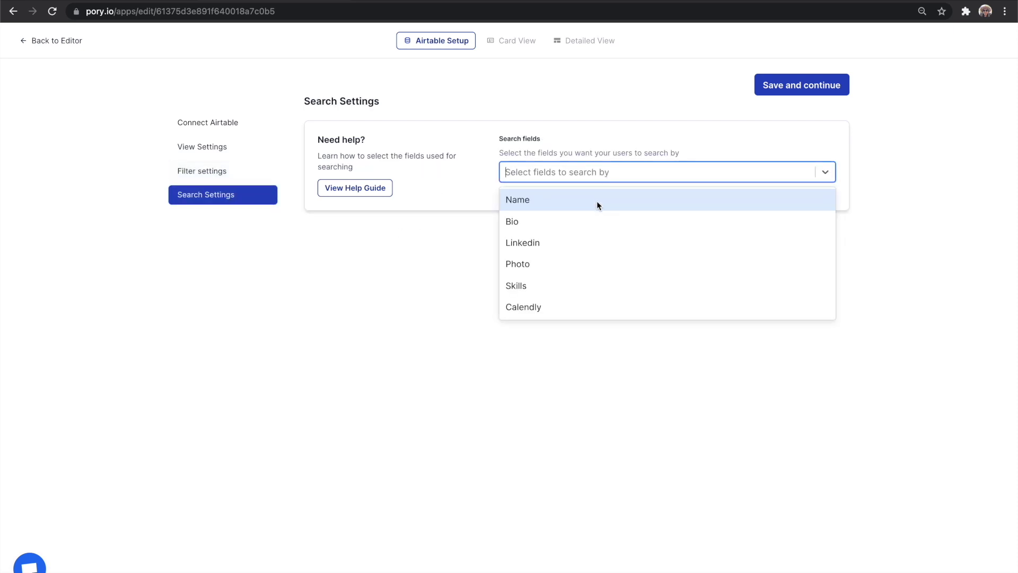
pyautogui.click(597, 199)
pyautogui.click(579, 264)
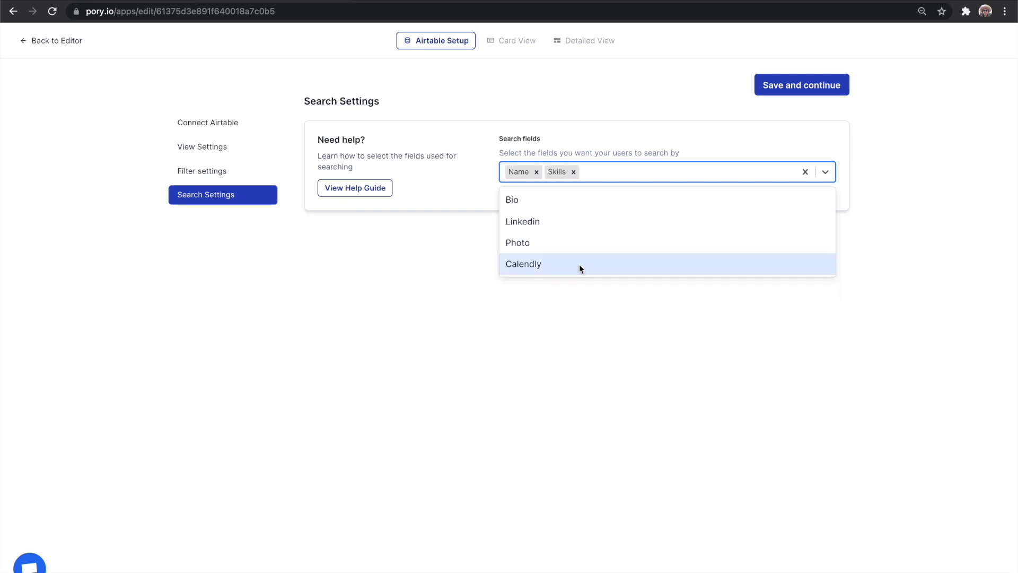
pyautogui.click(459, 322)
pyautogui.click(796, 92)
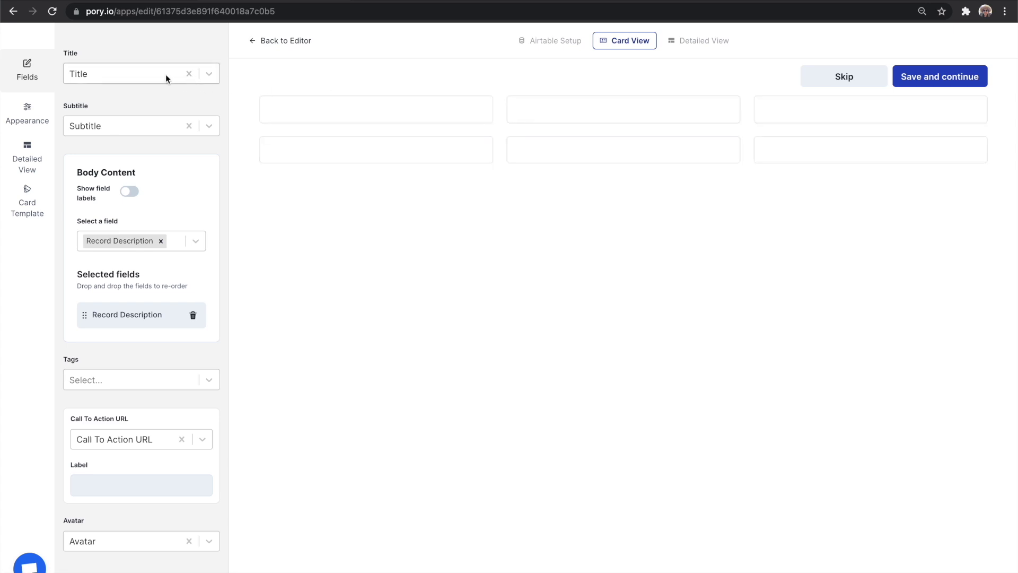
# Set the mentor card fields: Name as title, Bio as subtitle, Photo as avatar, Skills as tags.
pyautogui.click(165, 79)
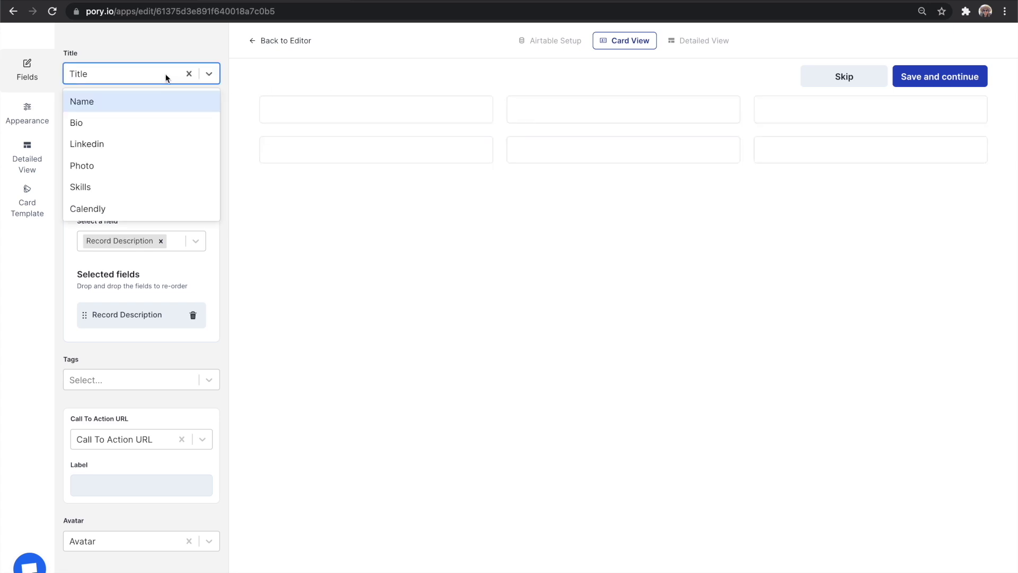
pyautogui.click(165, 106)
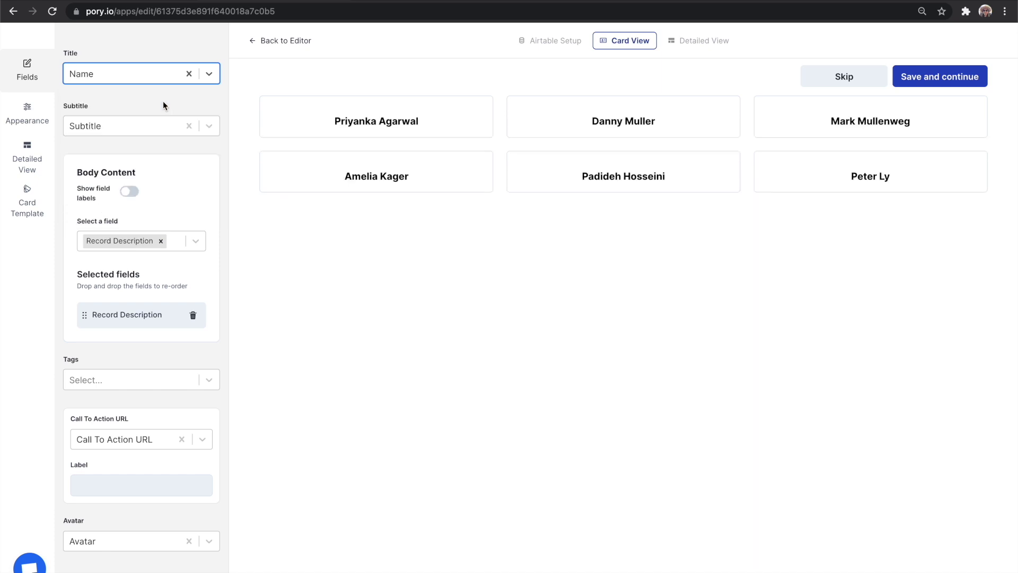
pyautogui.click(158, 124)
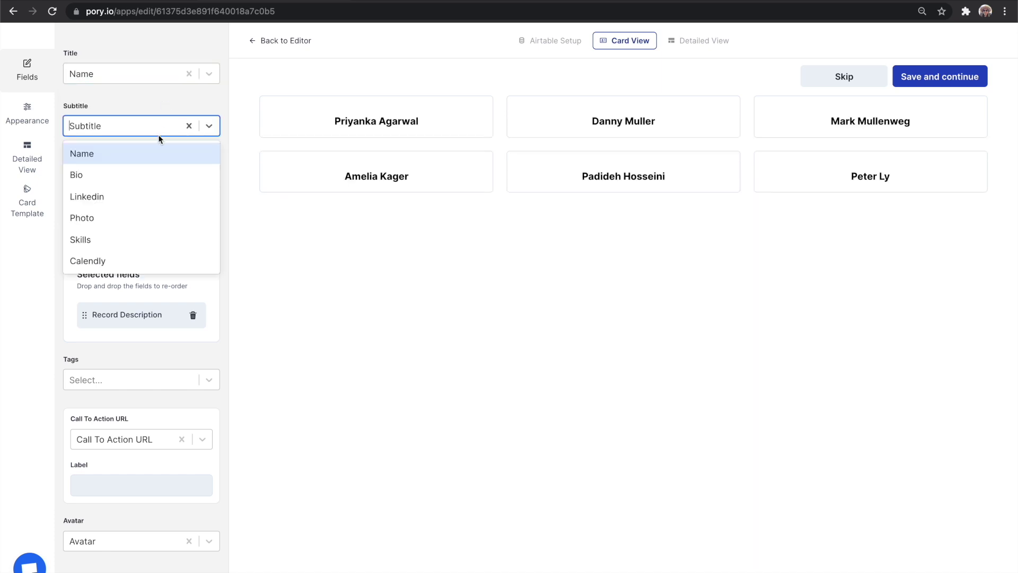
pyautogui.click(154, 171)
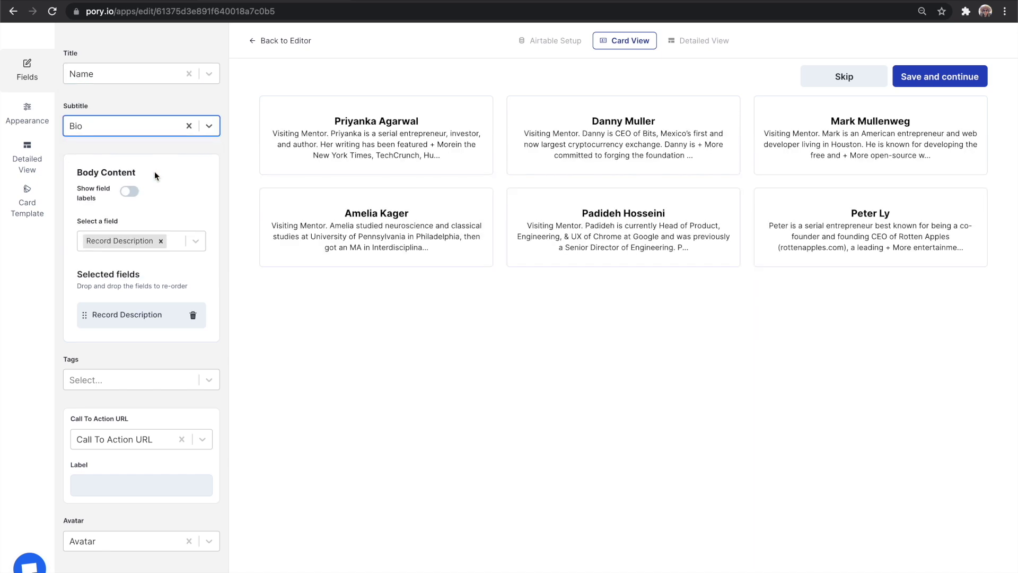
pyautogui.click(136, 541)
pyautogui.click(136, 541)
pyautogui.click(137, 380)
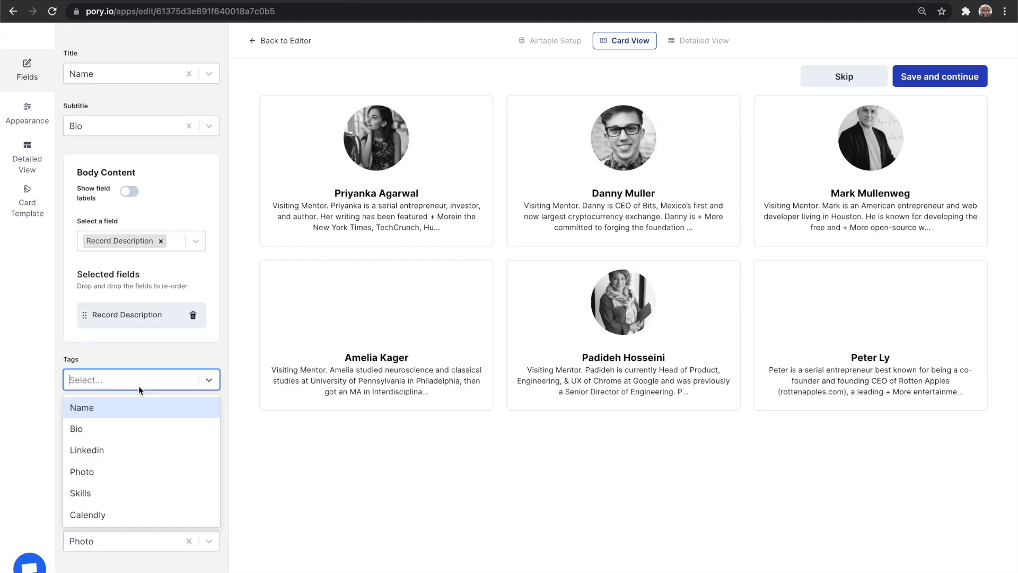
pyautogui.click(135, 488)
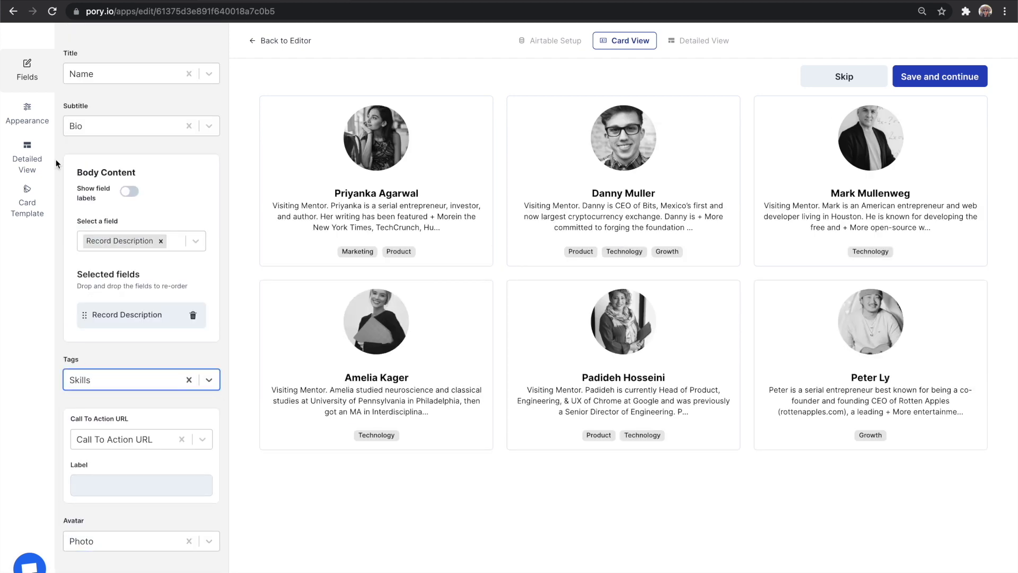
# Keep the mentor detailed view opening as a Modal.
pyautogui.click(27, 158)
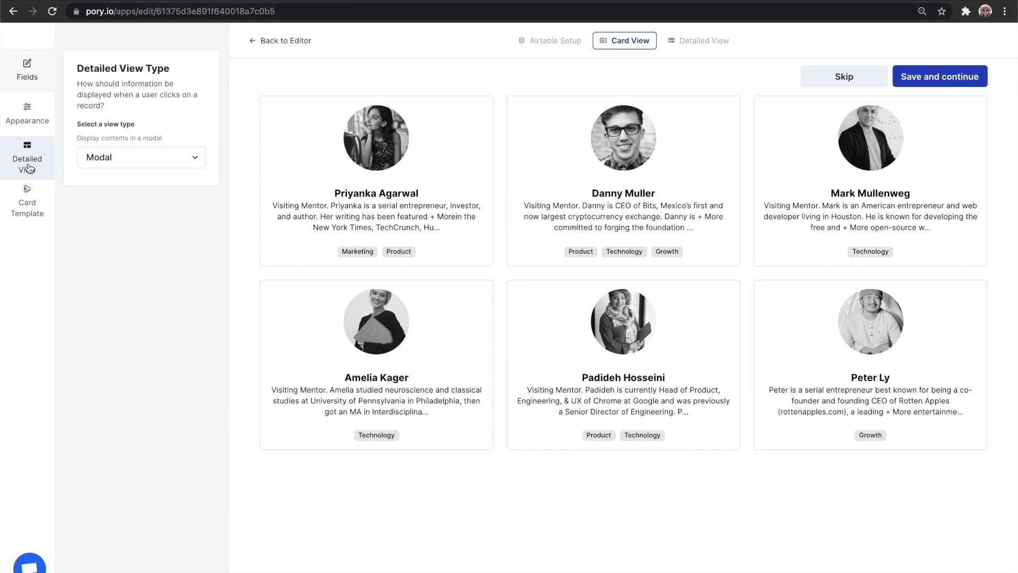
pyautogui.click(124, 158)
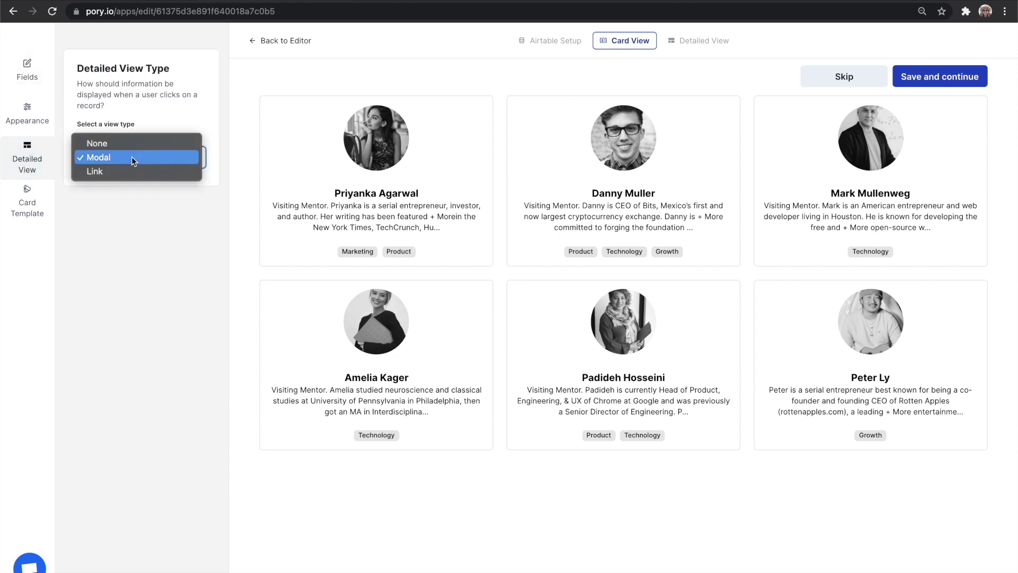
pyautogui.click(133, 158)
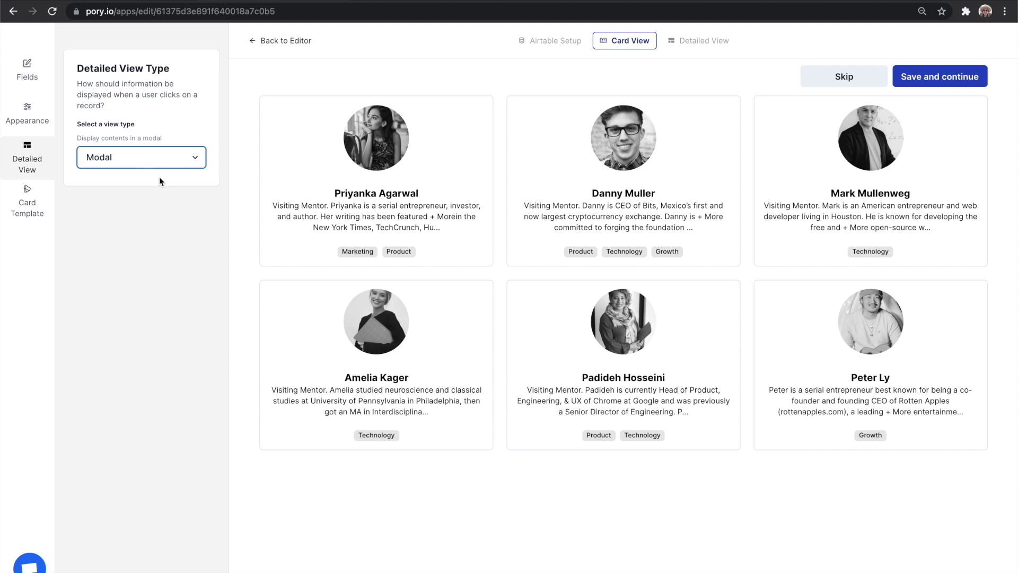
# Save the card layout, then show Photo in the detail gallery and Name as the detail title.
pyautogui.click(948, 82)
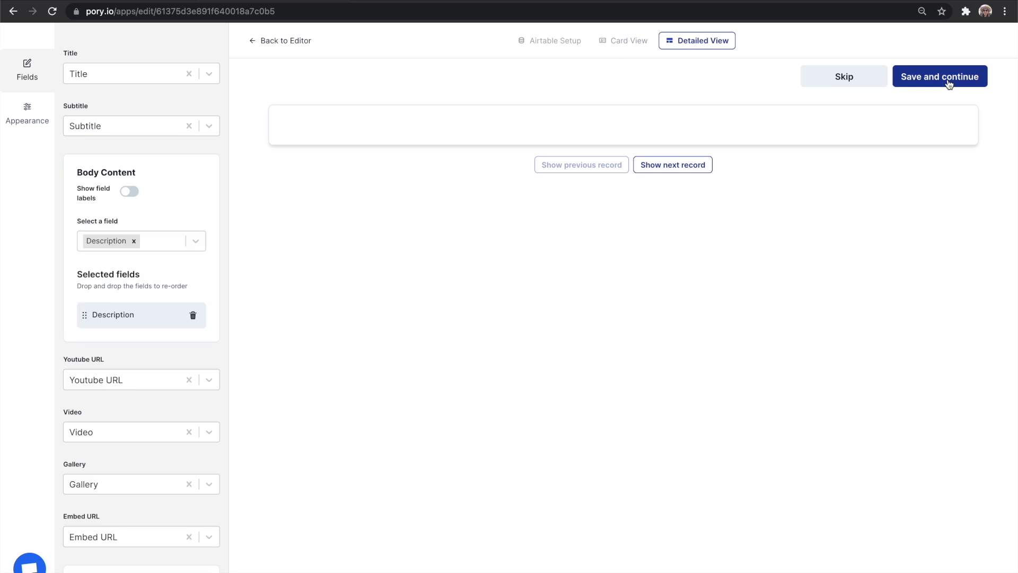
pyautogui.scroll(-5, 169, 259)
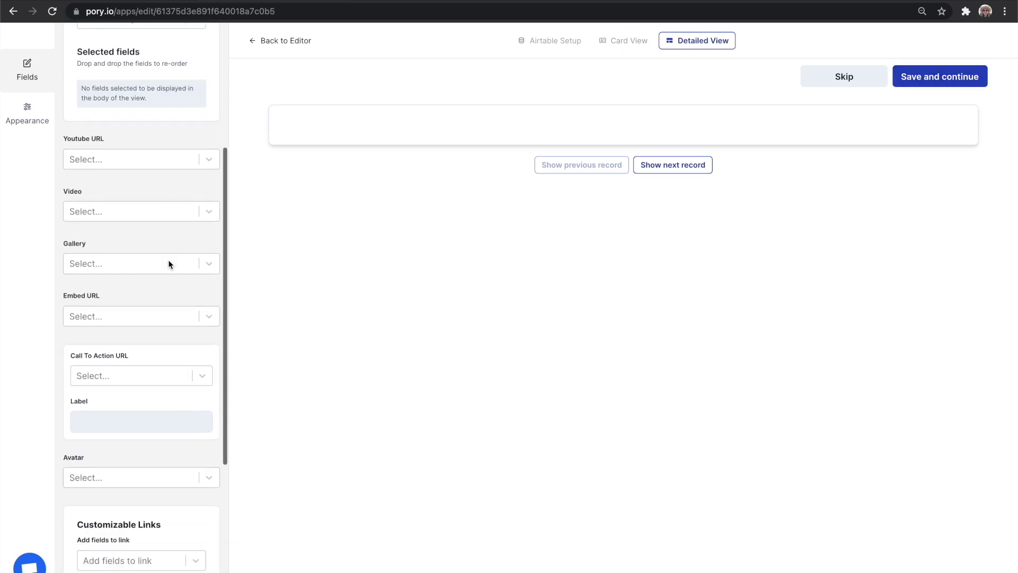
pyautogui.click(158, 232)
pyautogui.click(136, 317)
pyautogui.scroll(5, 136, 317)
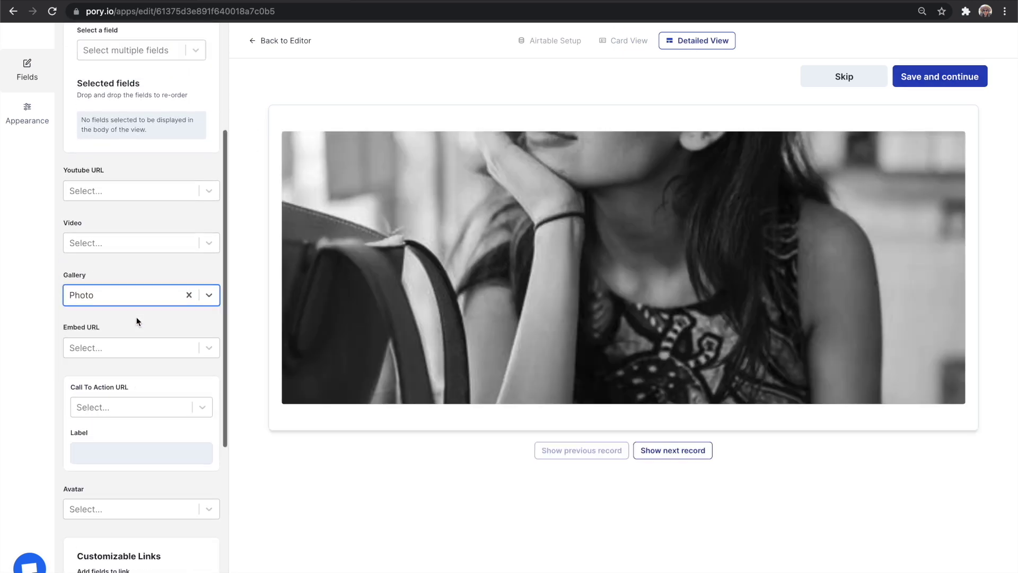
pyautogui.click(129, 75)
pyautogui.click(129, 100)
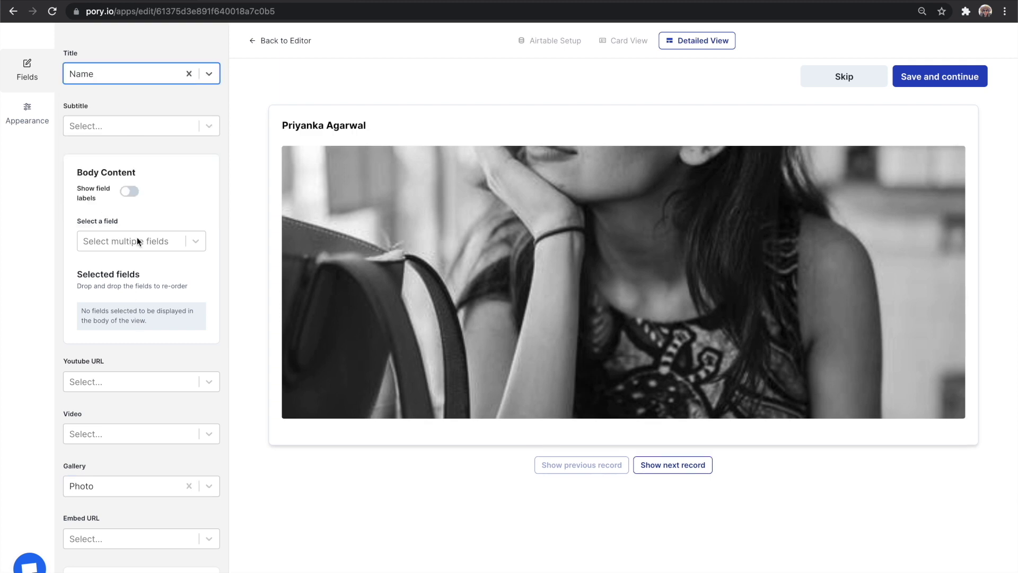
# Add Bio to the detail body and a LinkedIn call-to-action button labelled 'Connect'.
pyautogui.scroll(-1, 137, 237)
pyautogui.click(137, 226)
pyautogui.click(135, 271)
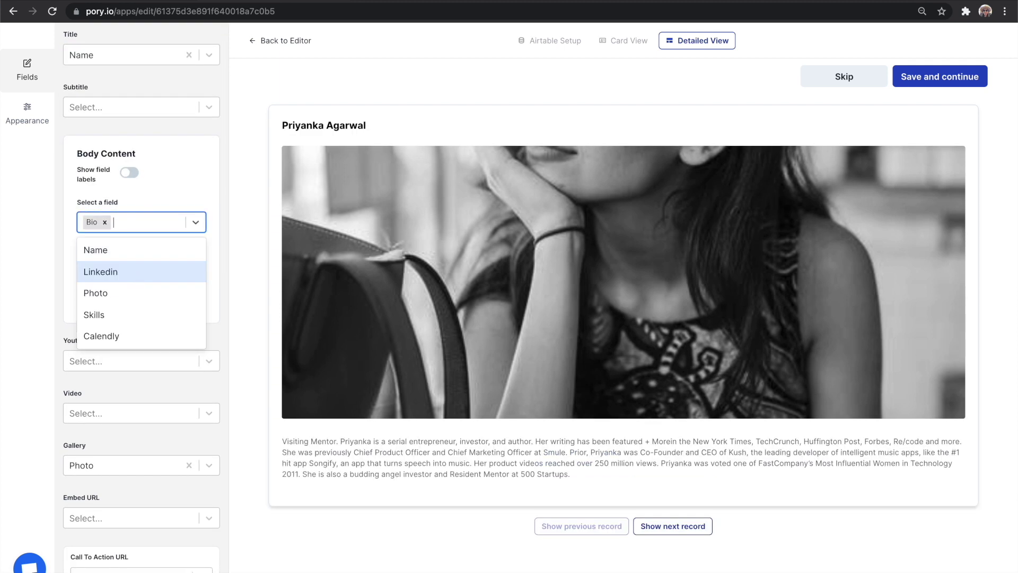
pyautogui.scroll(-2, 129, 444)
pyautogui.scroll(-1, 129, 445)
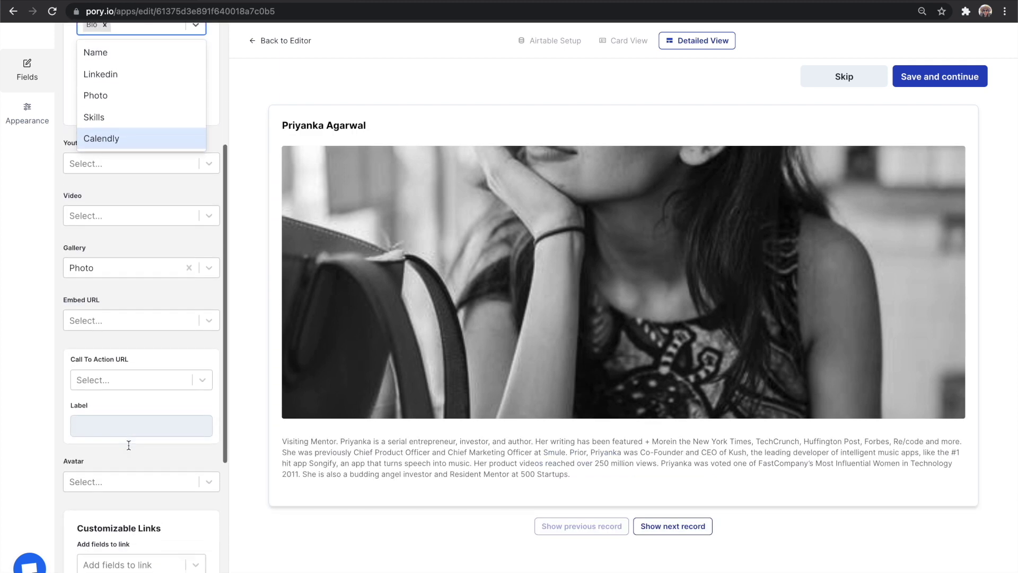
pyautogui.click(145, 394)
pyautogui.click(144, 375)
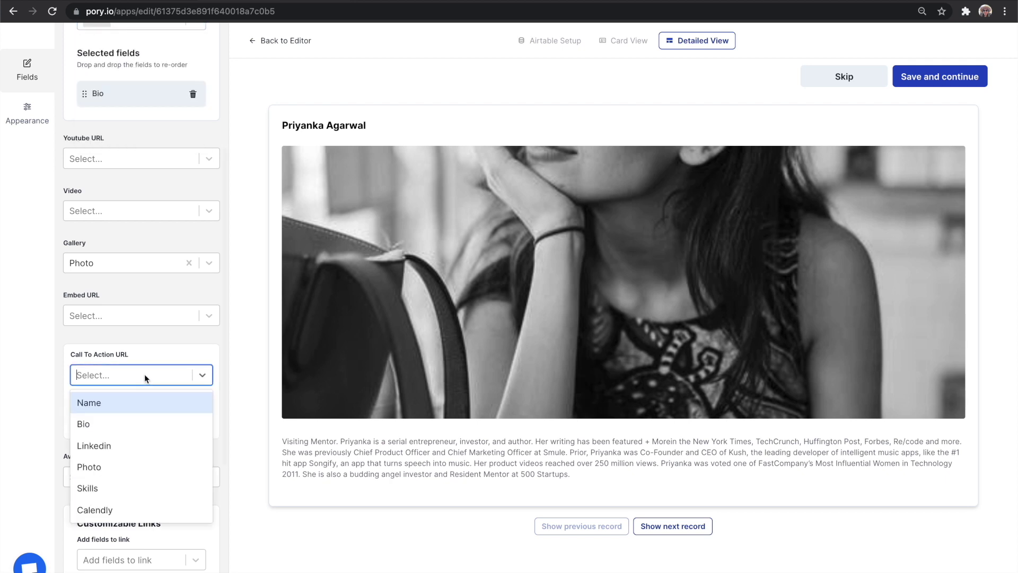
pyautogui.click(141, 437)
pyautogui.click(130, 428)
pyautogui.write('Connect')
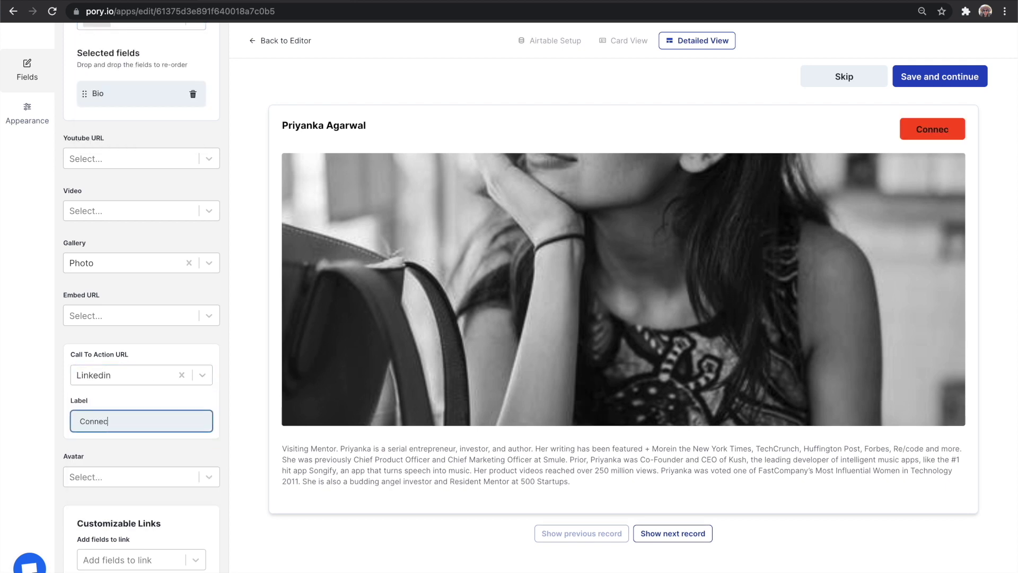
# Switch the detail view to a Two Columns layout and save the settings.
pyautogui.click(28, 114)
pyautogui.click(157, 102)
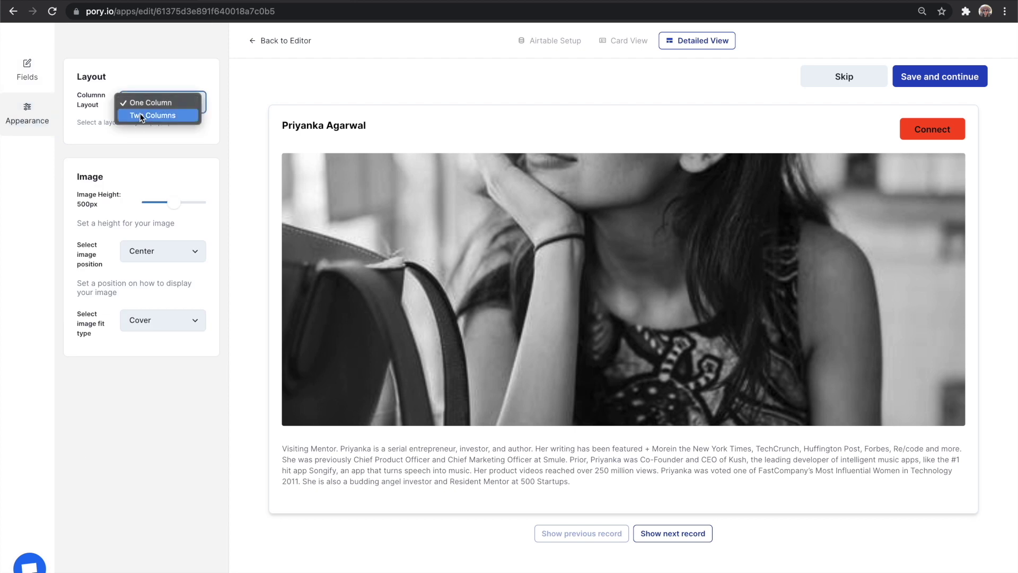
pyautogui.click(148, 119)
pyautogui.click(932, 79)
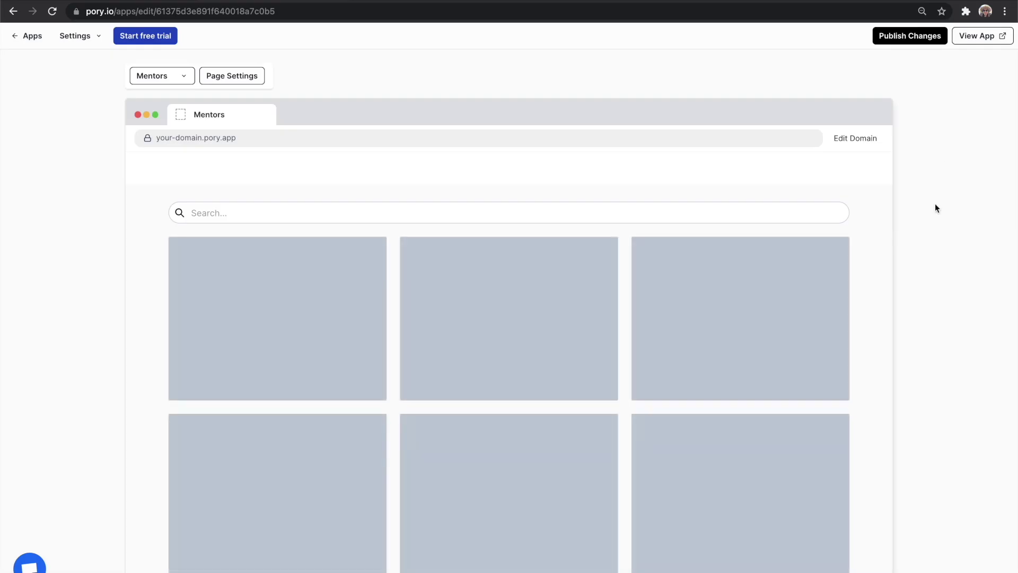
# Add logo.png as the Mentors page header logo.
pyautogui.scroll(-6, 934, 203)
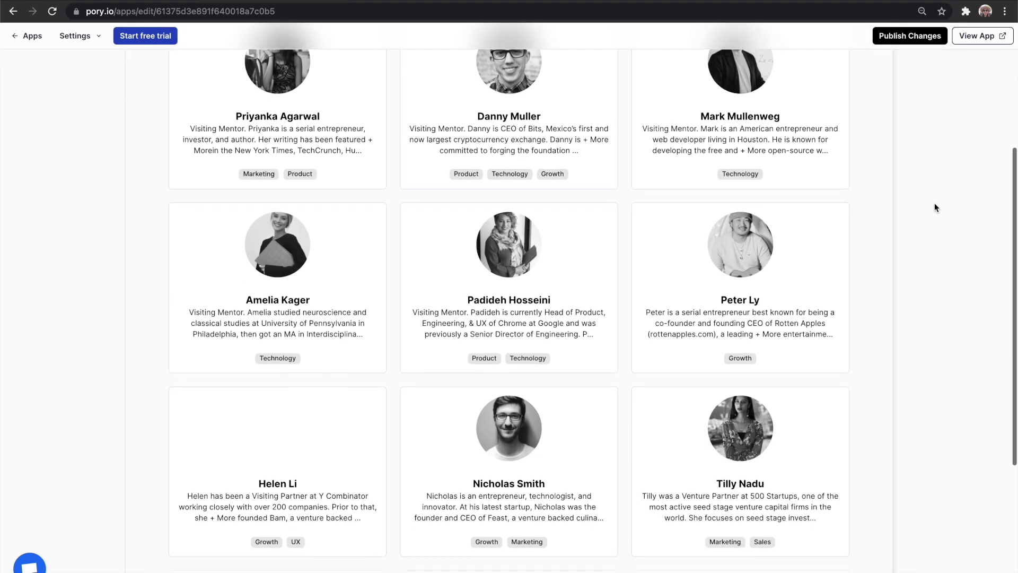
pyautogui.scroll(-2, 934, 202)
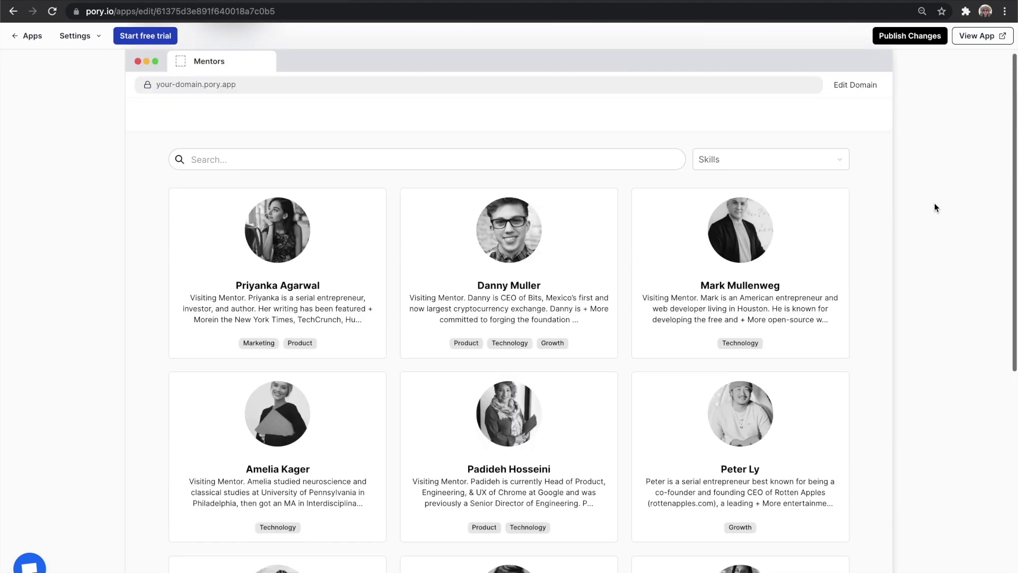
pyautogui.click(502, 169)
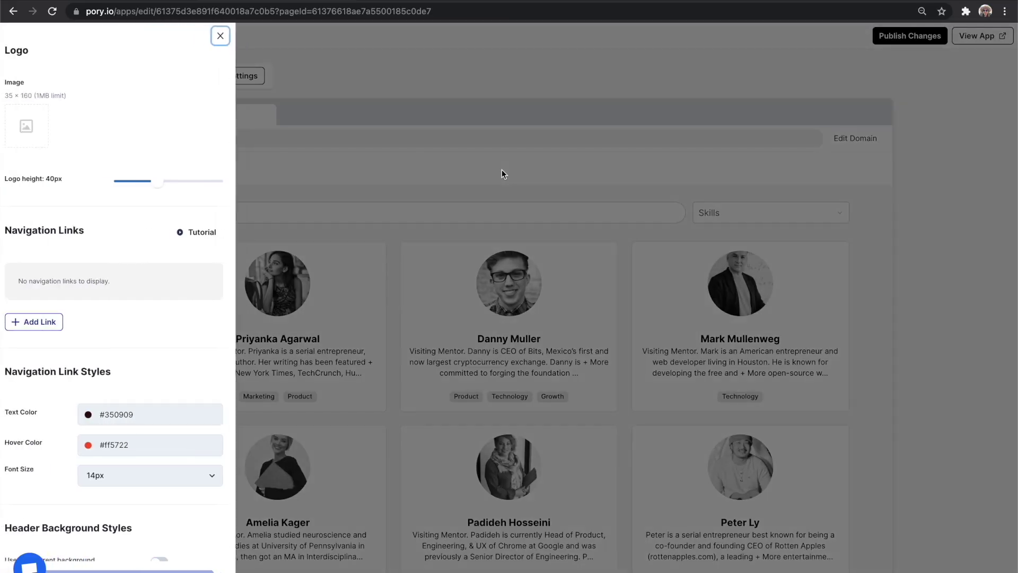
pyautogui.click(4, 98)
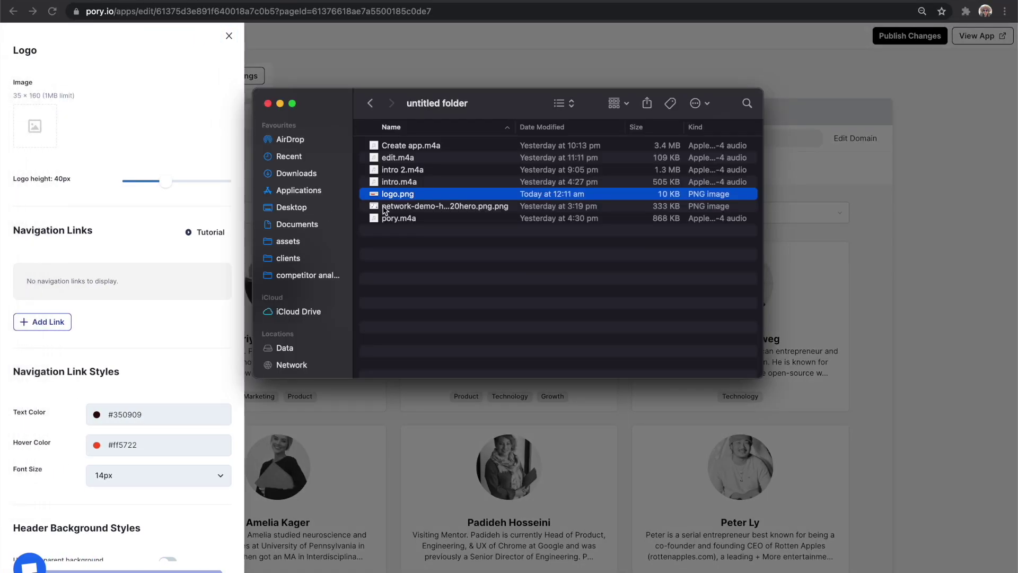
pyautogui.moveTo(412, 195); pyautogui.dragTo(43, 133)
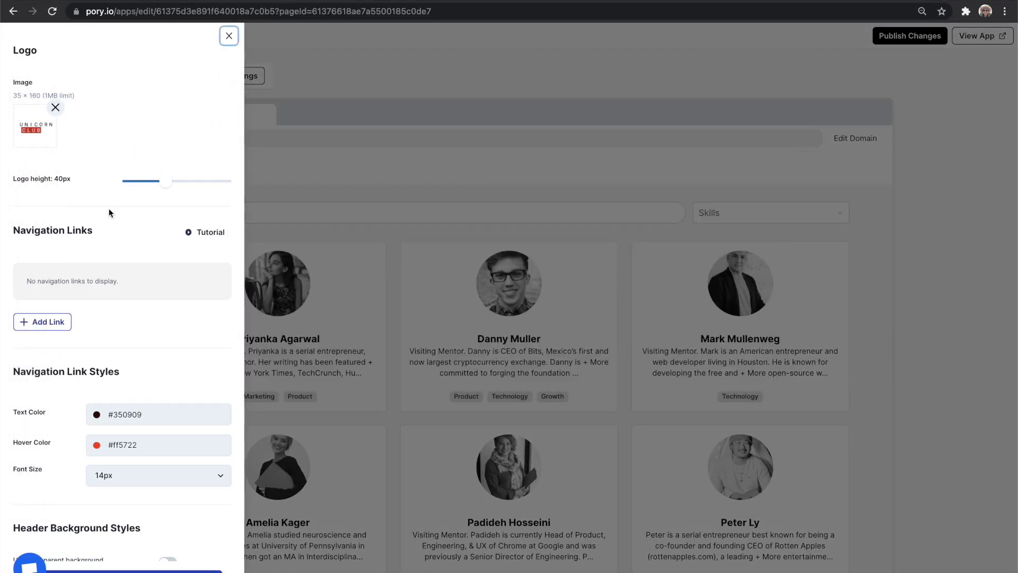
# Add a header navigation link named 'Mentors' pointing to /mentors.
pyautogui.click(43, 321)
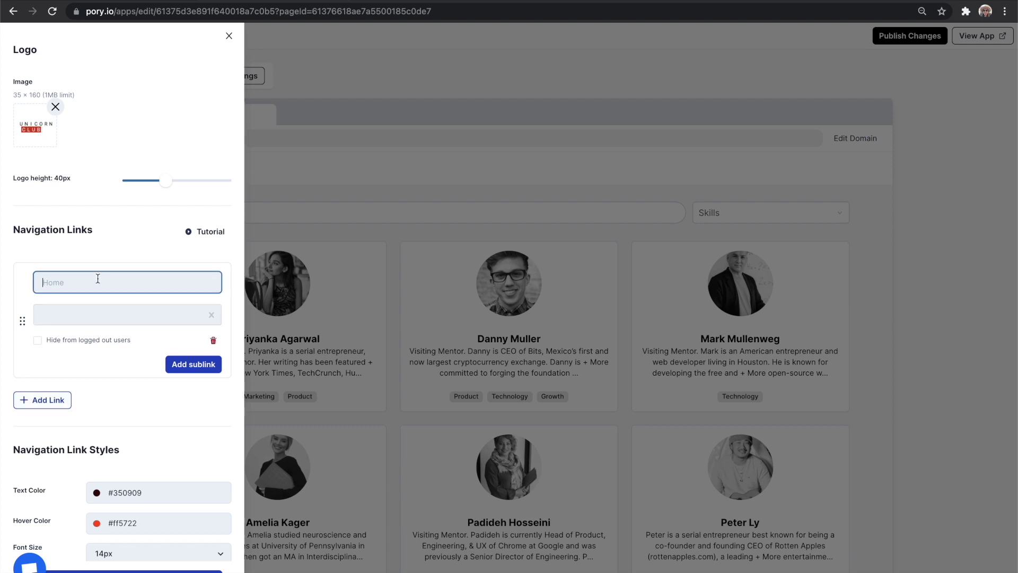
pyautogui.write('Mentors')
pyautogui.click(125, 295)
pyautogui.click(112, 319)
pyautogui.click(101, 361)
# Make the link text white and the header background transparent, then save the header settings.
pyautogui.scroll(-3, 134, 397)
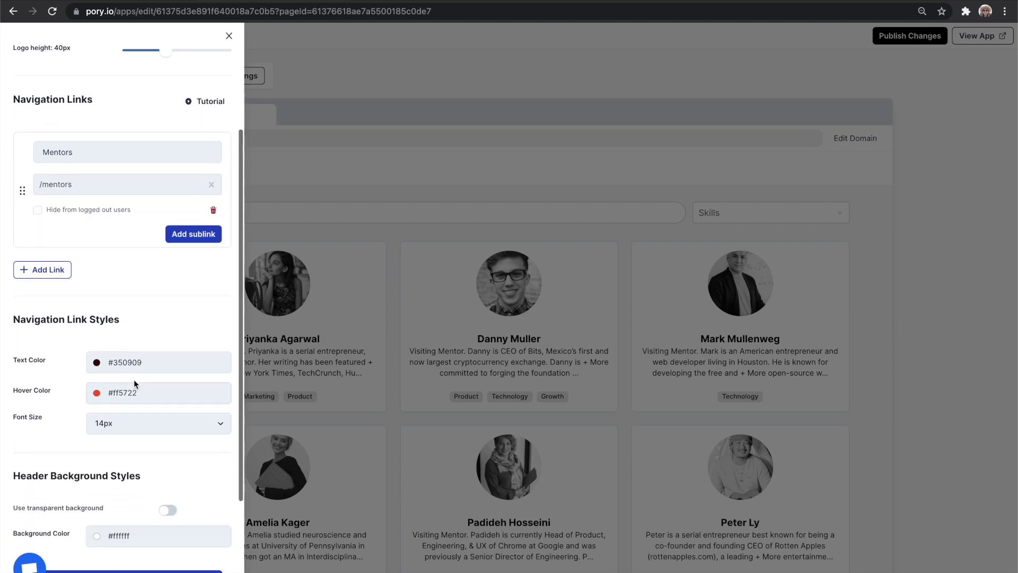
pyautogui.click(133, 370)
pyautogui.click(75, 246)
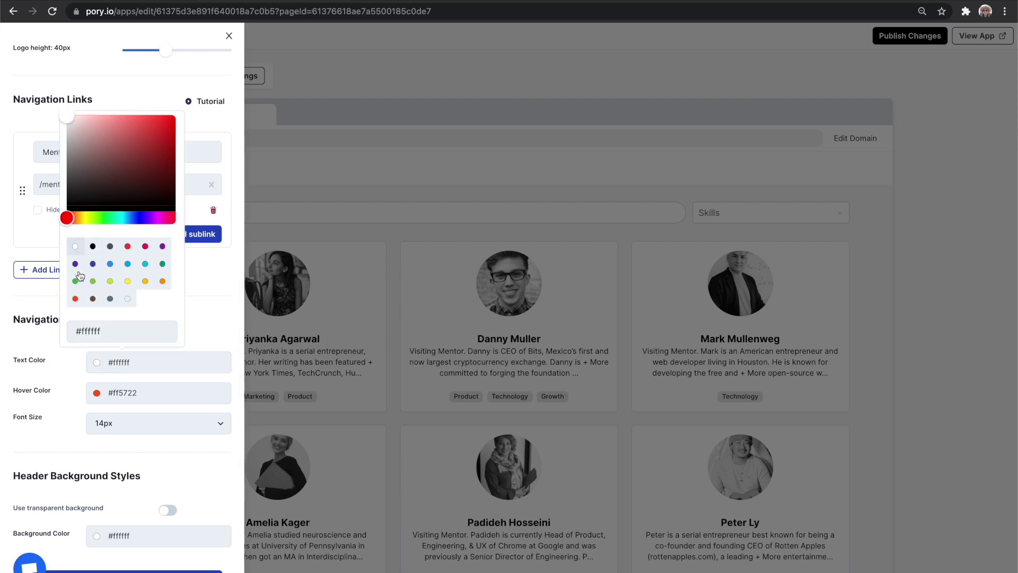
pyautogui.click(72, 408)
pyautogui.scroll(-3, 75, 408)
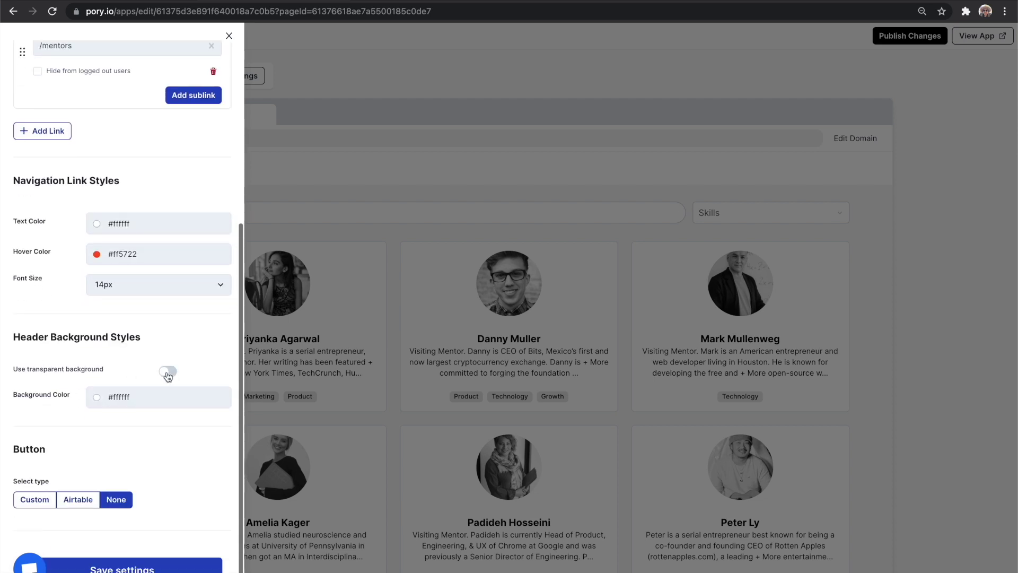
pyautogui.click(168, 371)
pyautogui.click(162, 561)
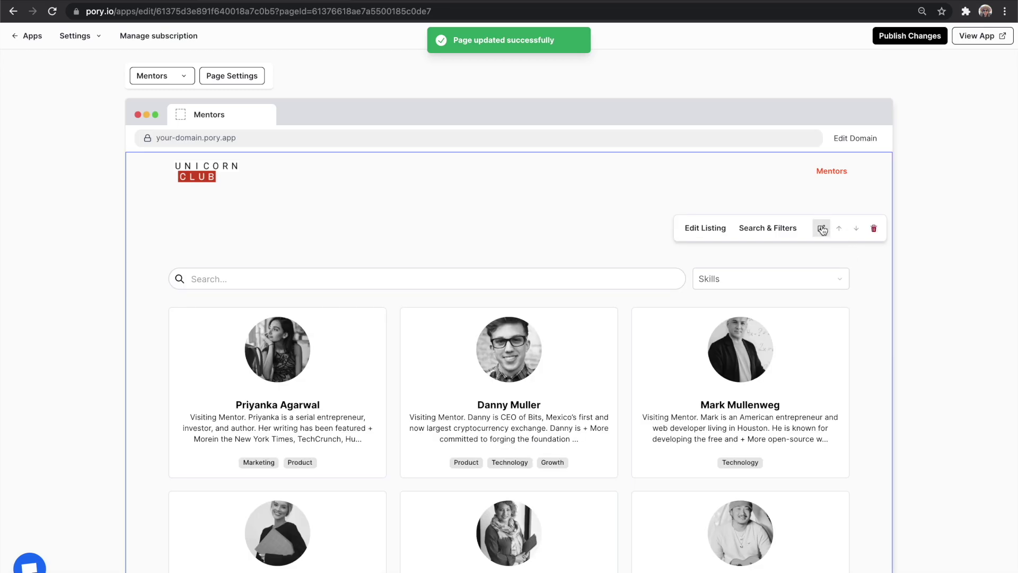
pyautogui.click(821, 228)
# Set the Mentors listing background to black (#000000), then publish the changes and view the app.
pyautogui.click(933, 75)
pyautogui.click(918, 136)
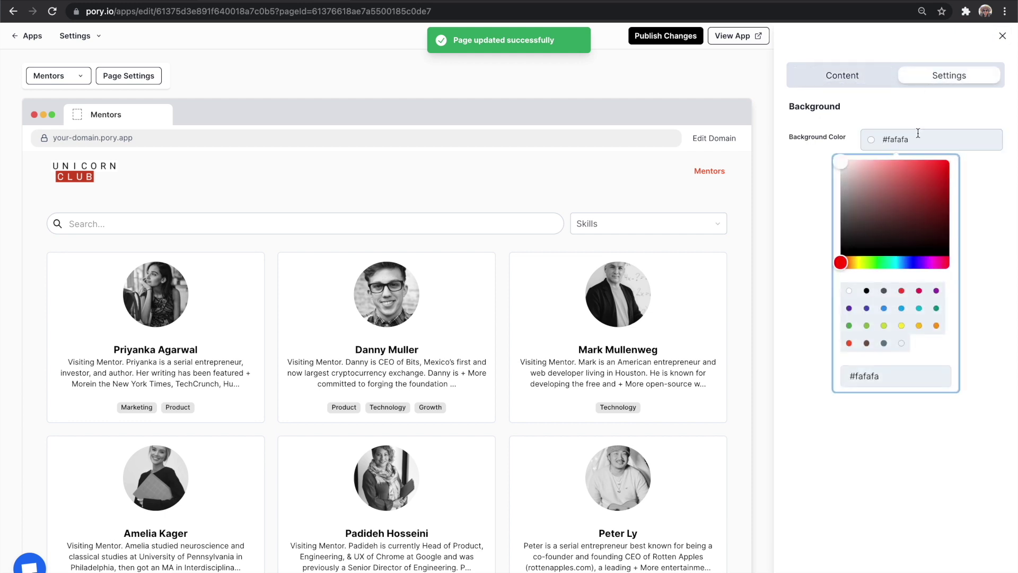
pyautogui.click(866, 291)
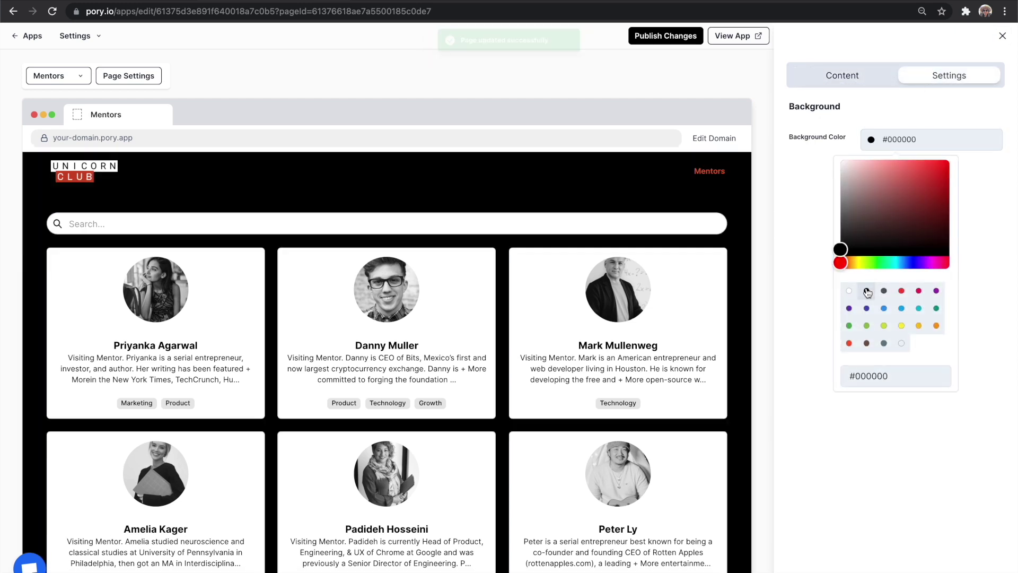
pyautogui.click(671, 79)
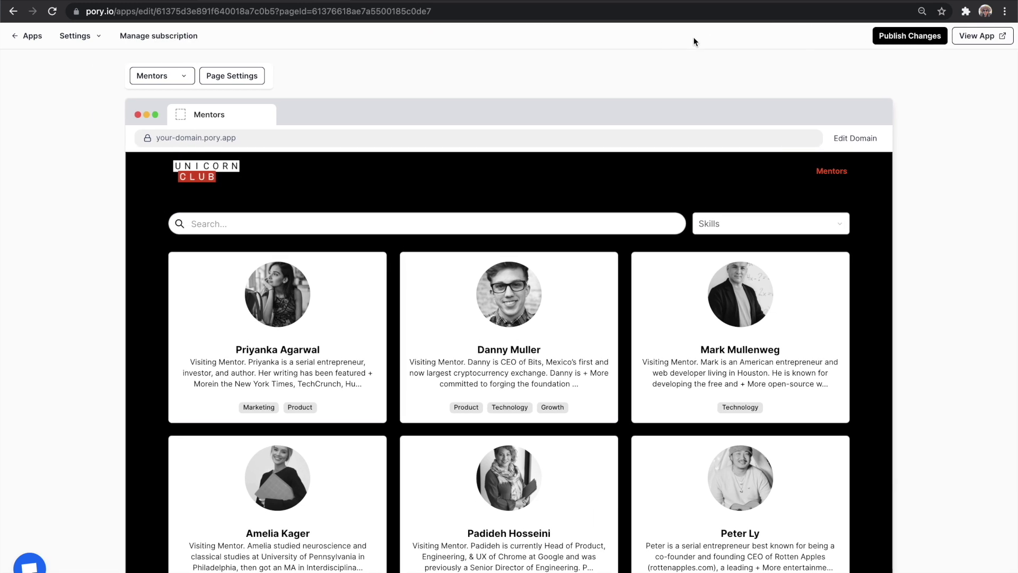
pyautogui.click(906, 38)
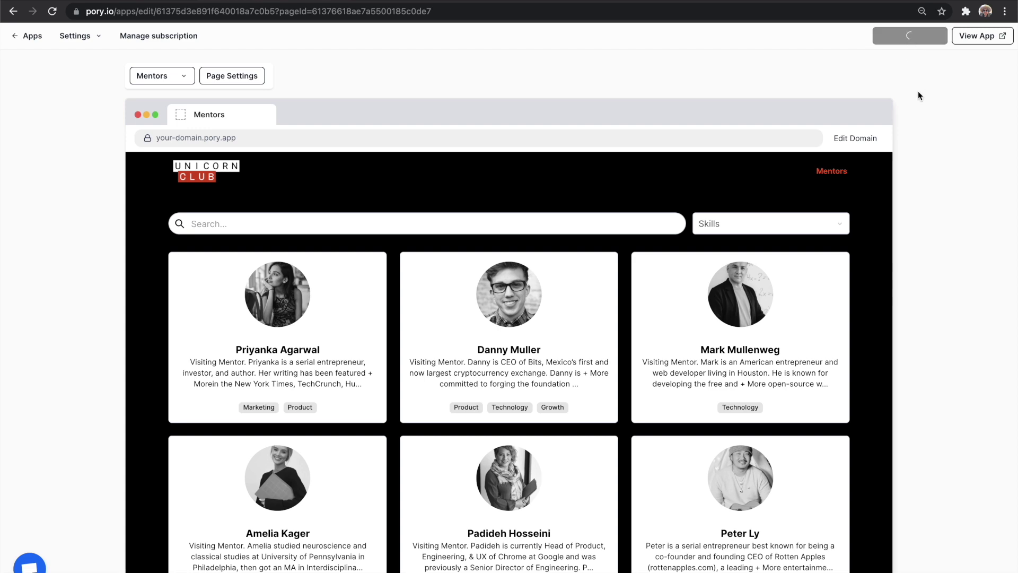
pyautogui.click(981, 36)
# Create the free domain unicorn-club-demo.pory.app and check the live Mentors page.
pyautogui.click(155, 101)
pyautogui.write('u')
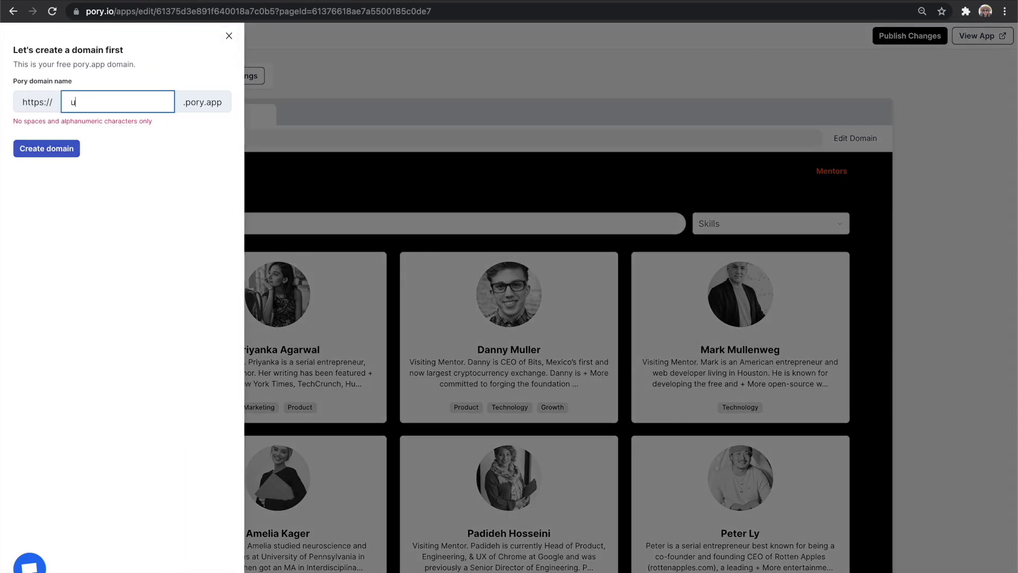
pyautogui.write('nicorn-club-demo')
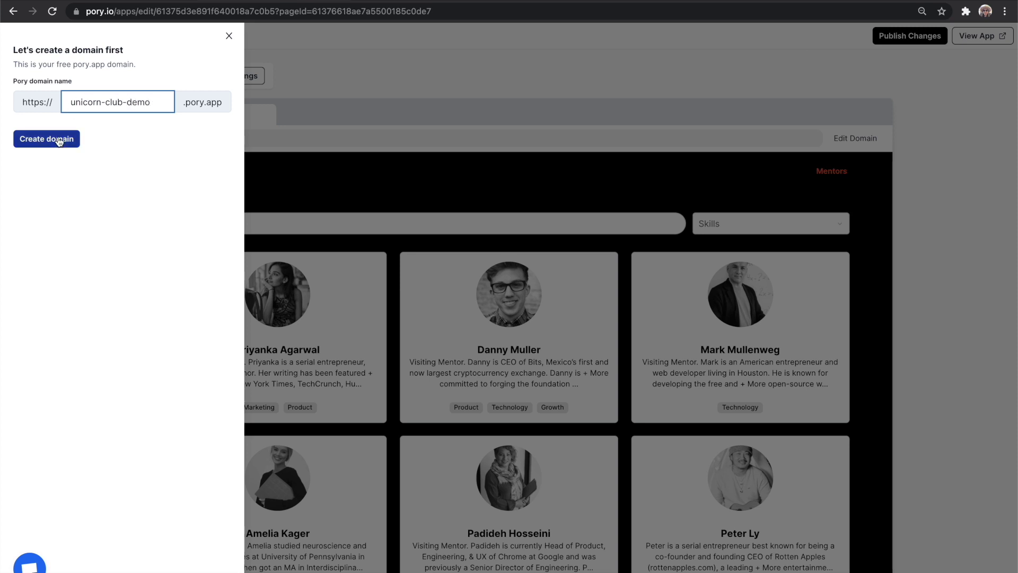
pyautogui.click(57, 139)
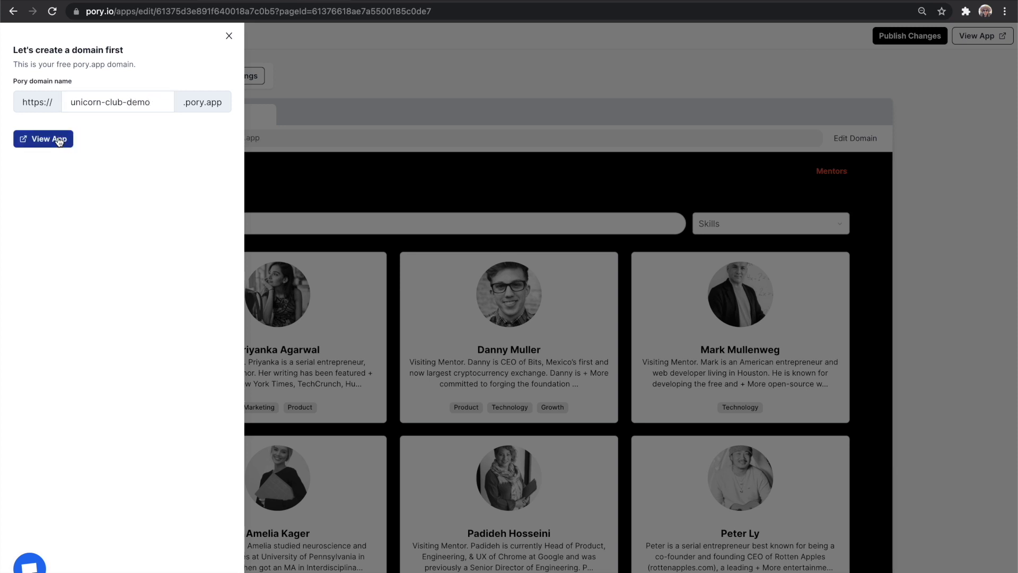
pyautogui.click(59, 140)
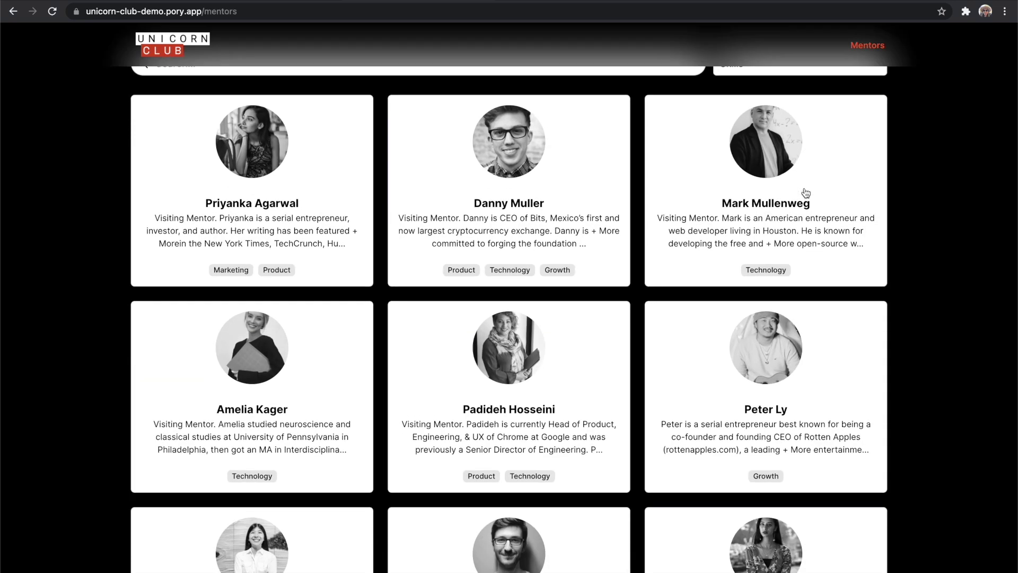
pyautogui.scroll(-6, 806, 193)
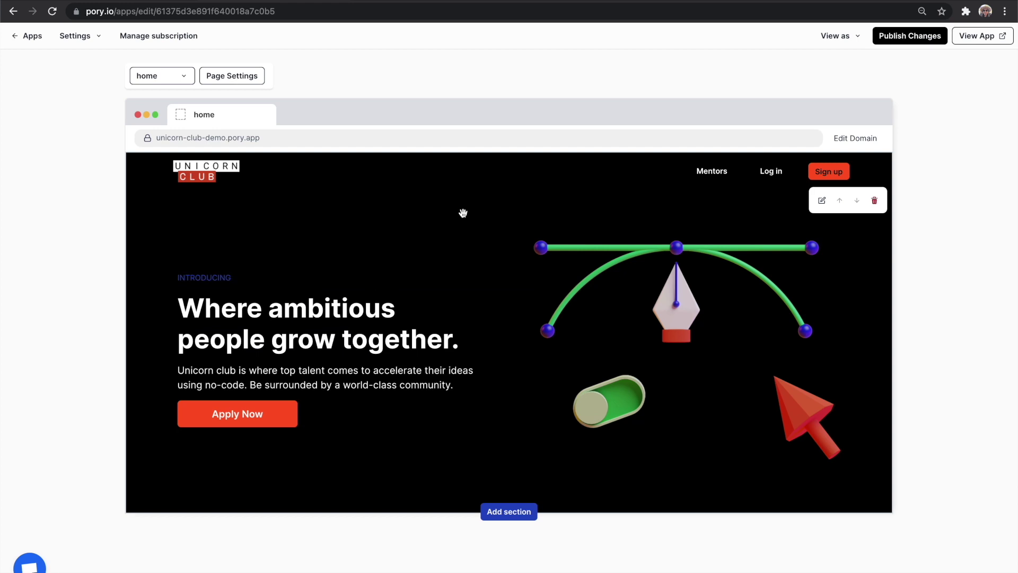
pyautogui.click(75, 35)
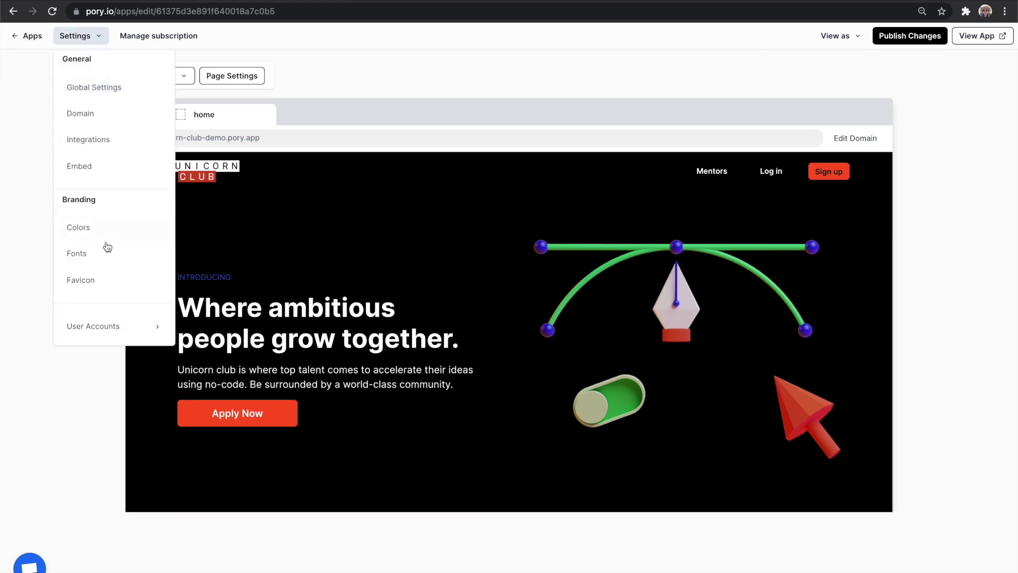
# Set up user accounts in the Unicorn Club VC base's Members table, using the Email field.
pyautogui.click(120, 327)
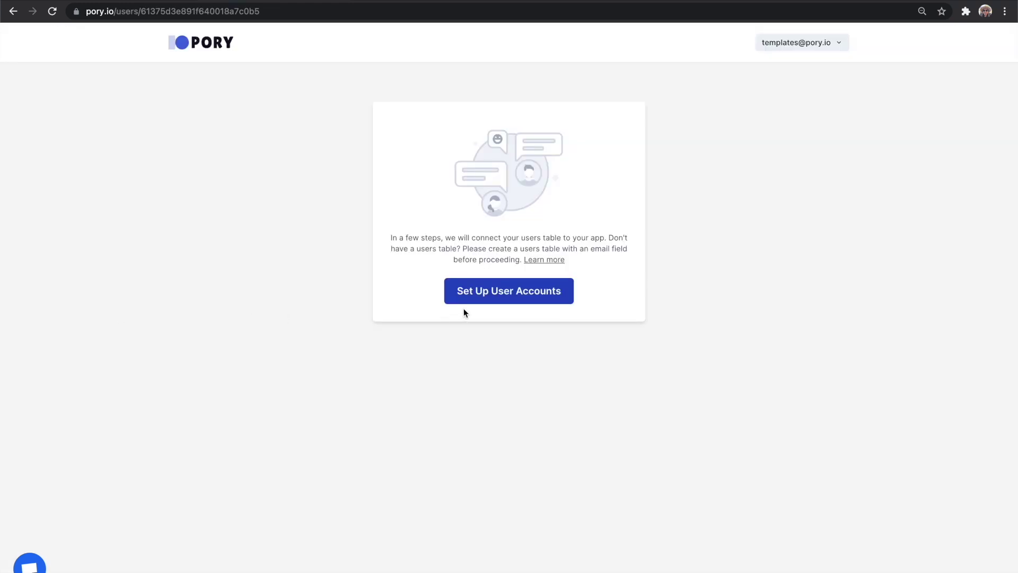
pyautogui.click(477, 297)
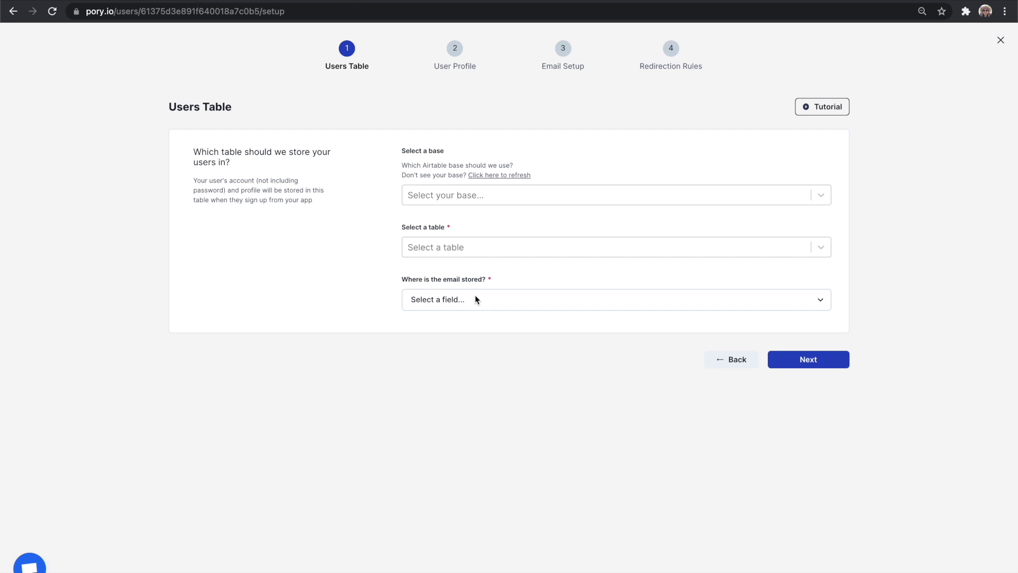
pyautogui.click(615, 200)
pyautogui.write('unicorn')
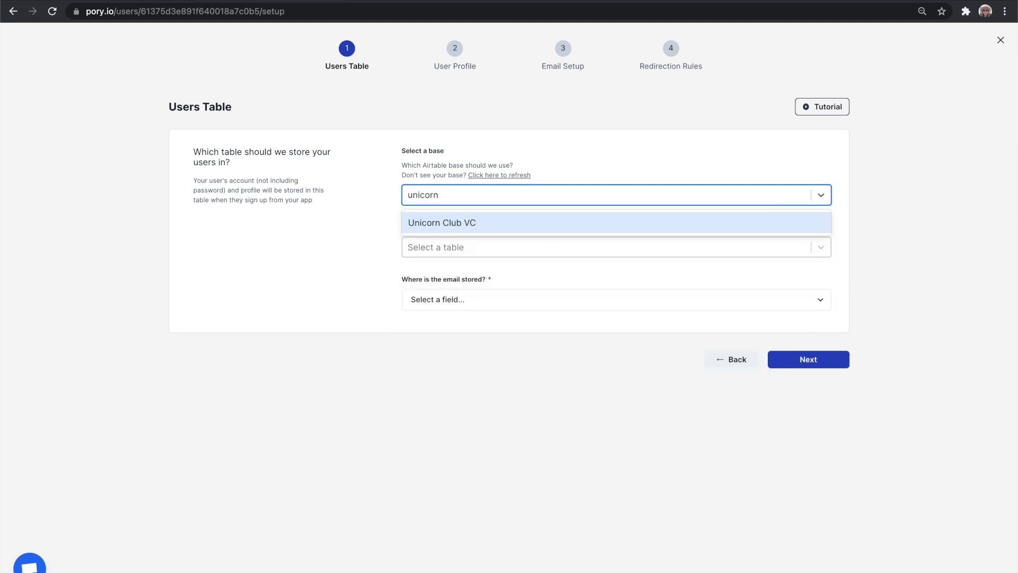
pyautogui.click(562, 217)
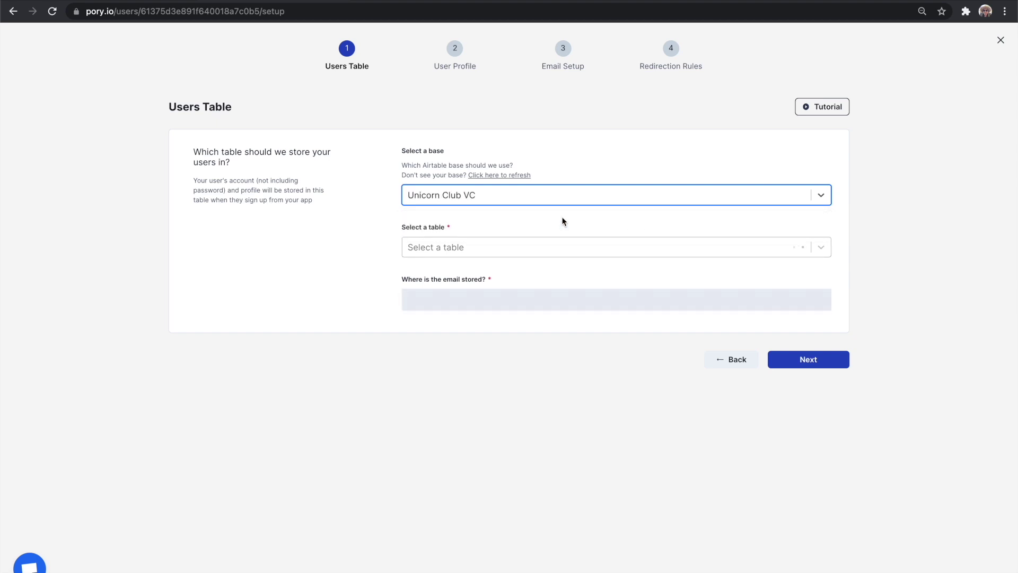
pyautogui.click(587, 254)
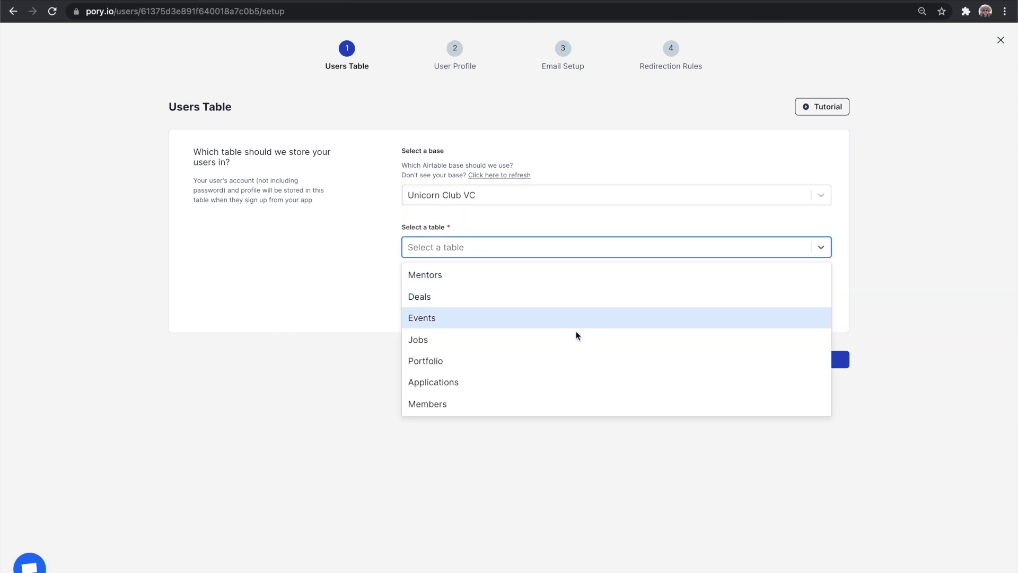
pyautogui.click(576, 404)
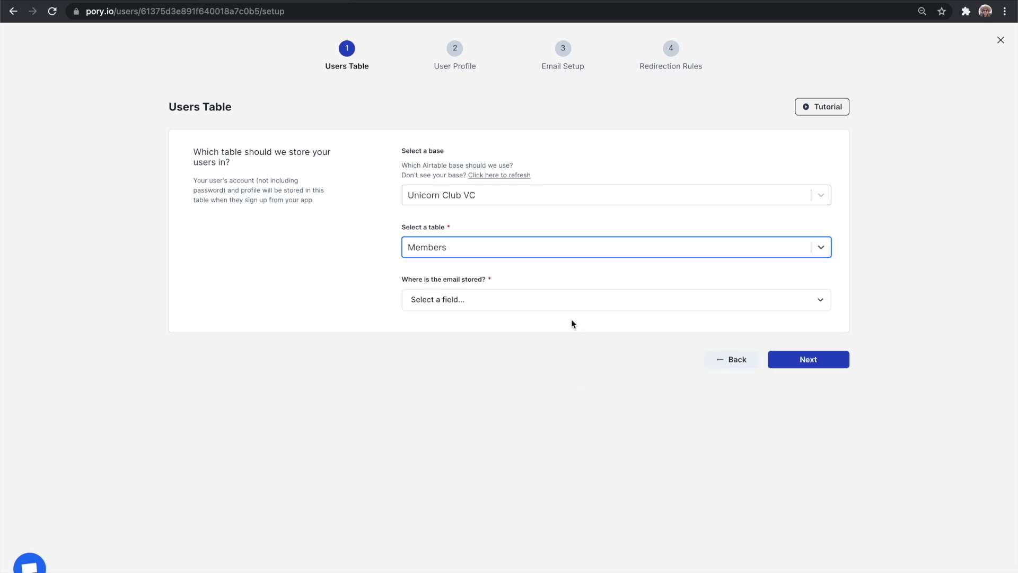
pyautogui.click(563, 303)
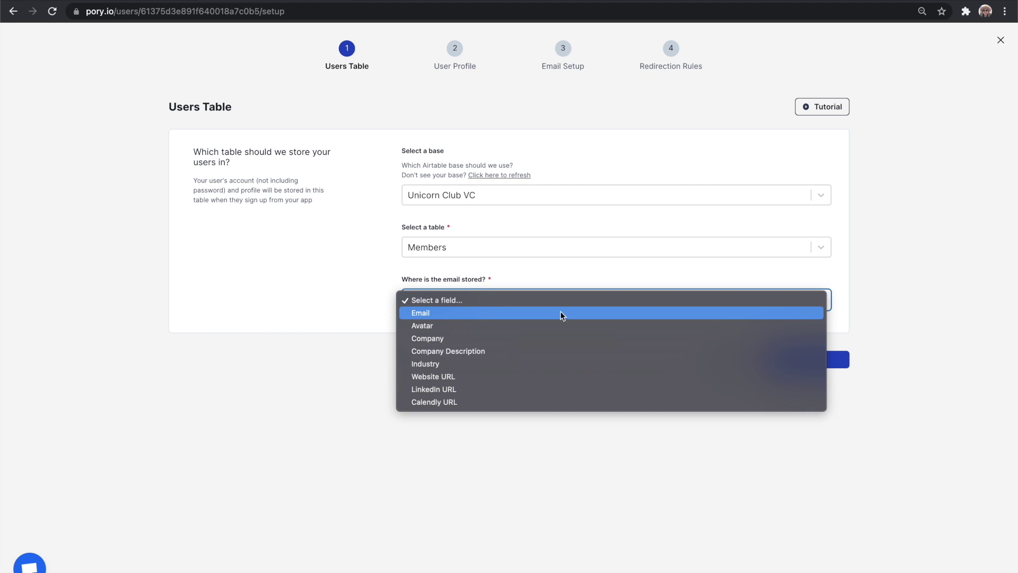
pyautogui.click(561, 313)
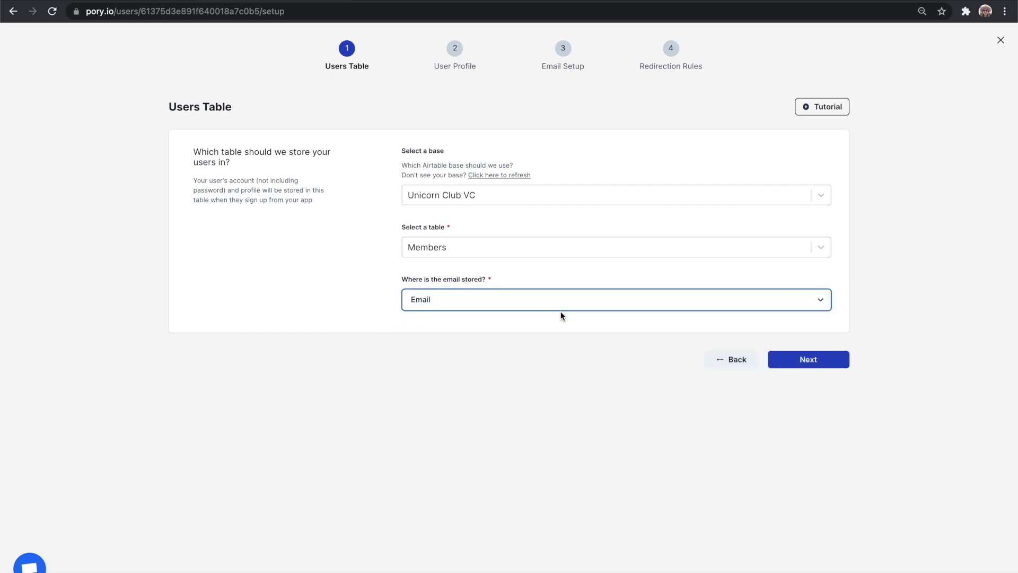
# Remove the Website URL field from the sign-up form on the User Profile step.
pyautogui.click(830, 360)
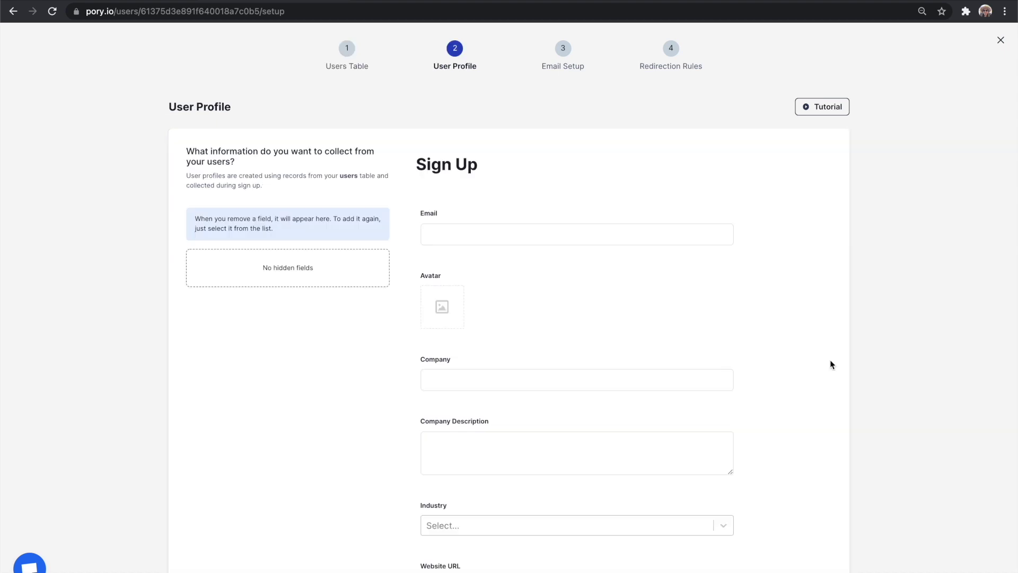
pyautogui.scroll(-4, 757, 401)
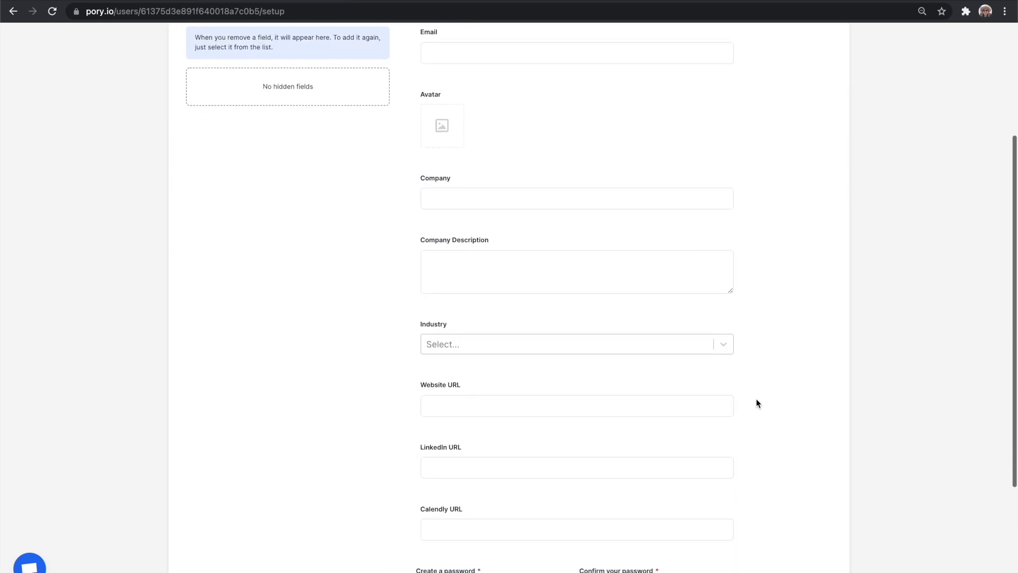
pyautogui.scroll(-3, 756, 401)
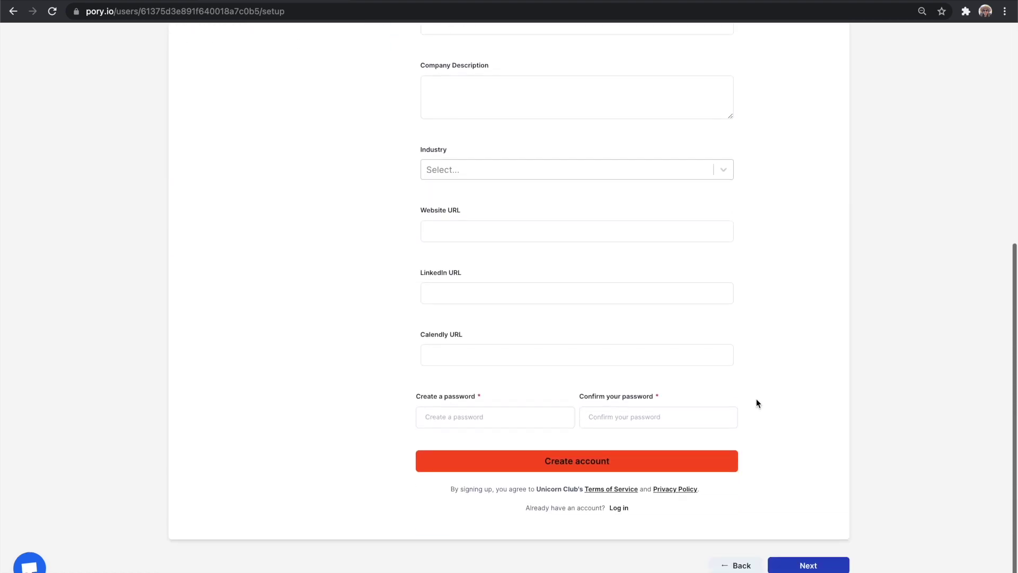
pyautogui.scroll(6, 756, 403)
pyautogui.moveTo(588, 297)
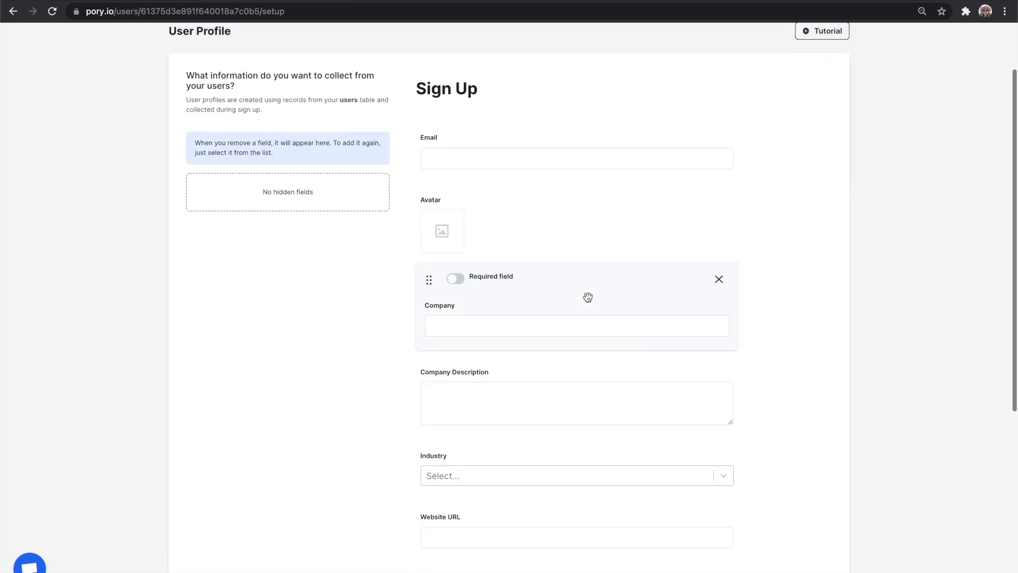
pyautogui.scroll(-2, 512, 441)
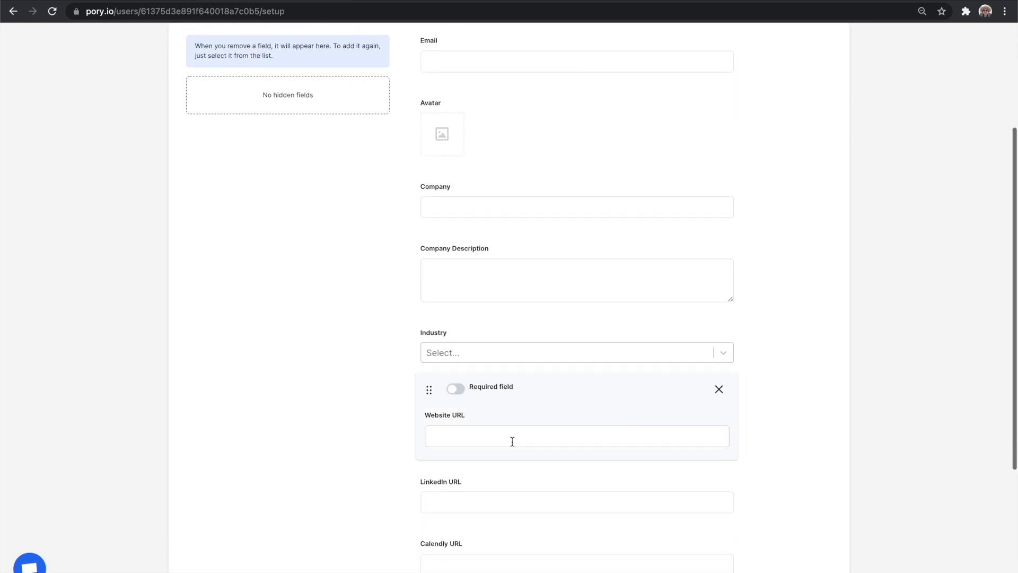
pyautogui.click(719, 390)
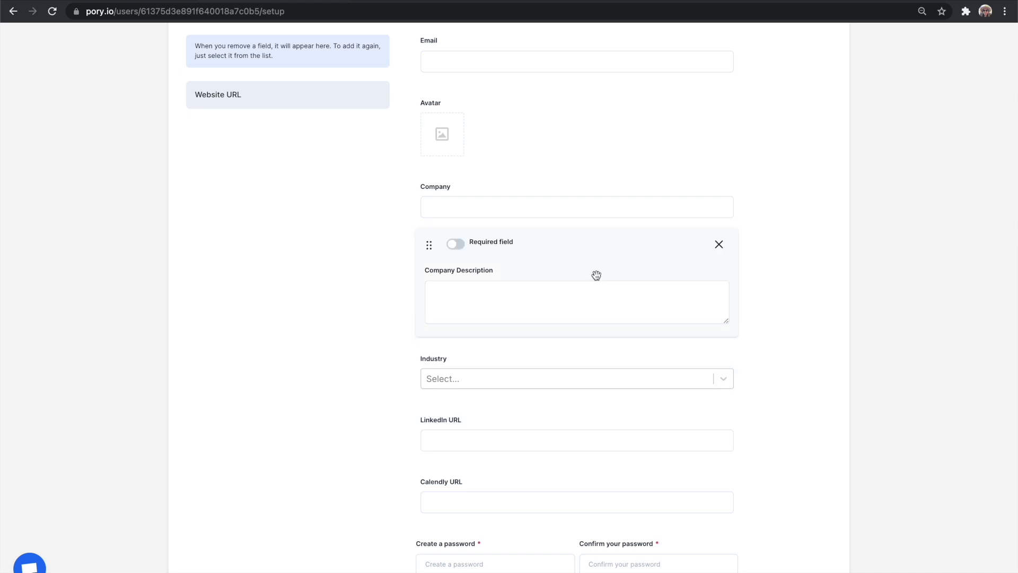
# Make Email a required sign-up field and continue to Email Setup.
pyautogui.scroll(3, 596, 275)
pyautogui.click(455, 154)
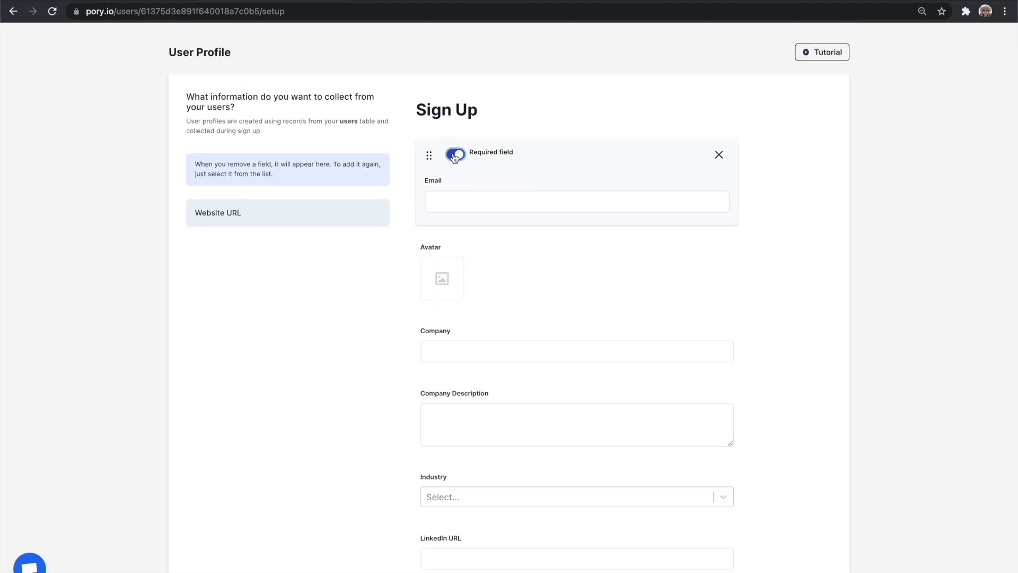
pyautogui.scroll(-1, 538, 302)
pyautogui.scroll(-5, 538, 301)
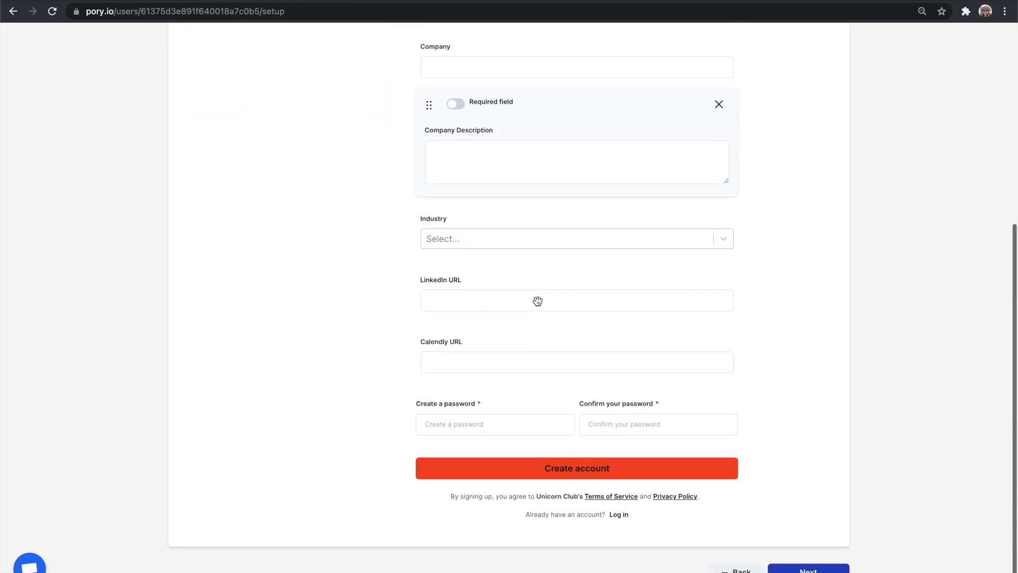
pyautogui.click(816, 567)
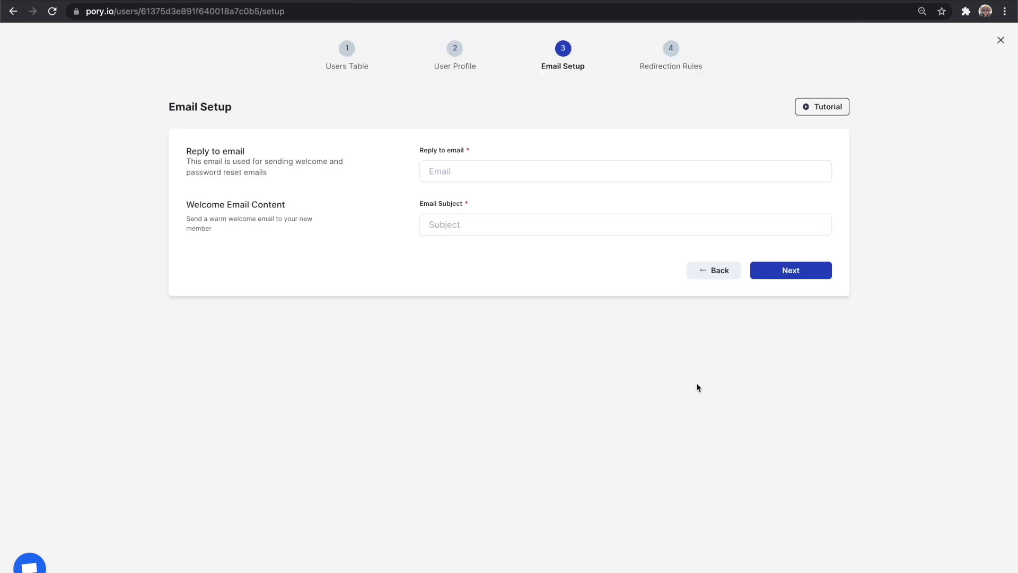
# Enter the reply-to email address and a welcome email with subject 'welcome!' and body 'Yo!'.
pyautogui.click(573, 172)
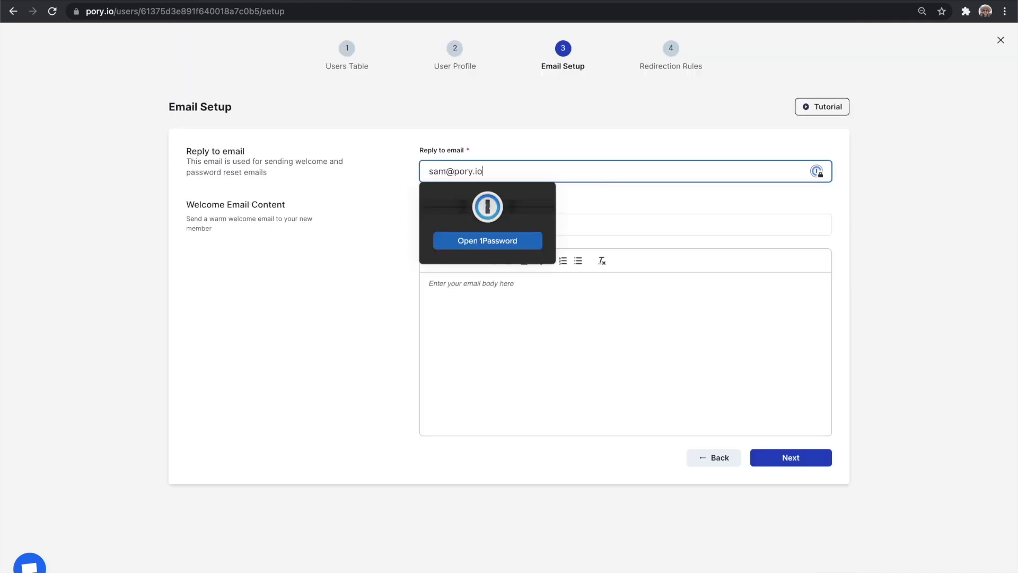
pyautogui.click(896, 223)
pyautogui.click(727, 228)
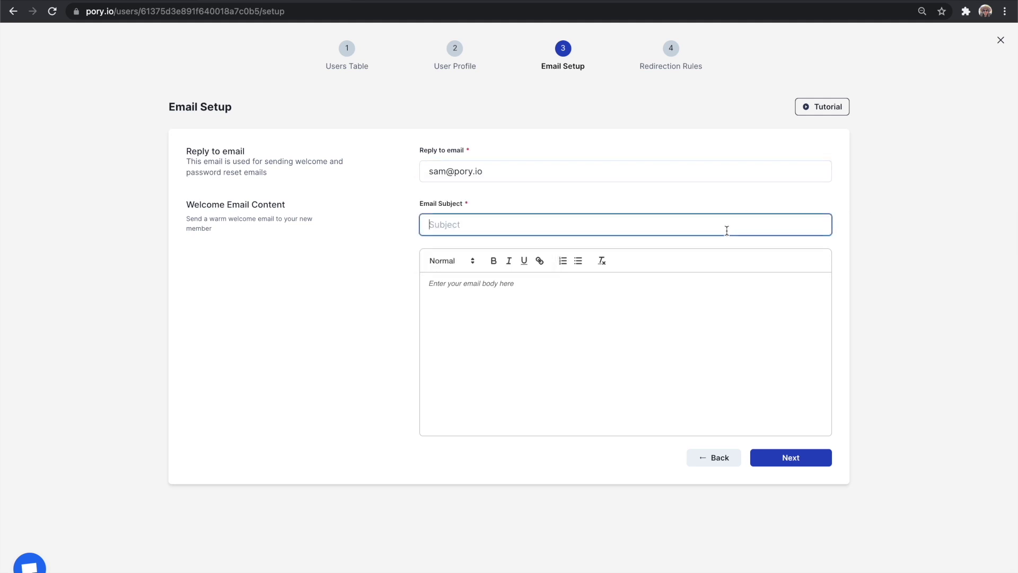
pyautogui.write('welcome')
pyautogui.click(630, 291)
pyautogui.write('o!')
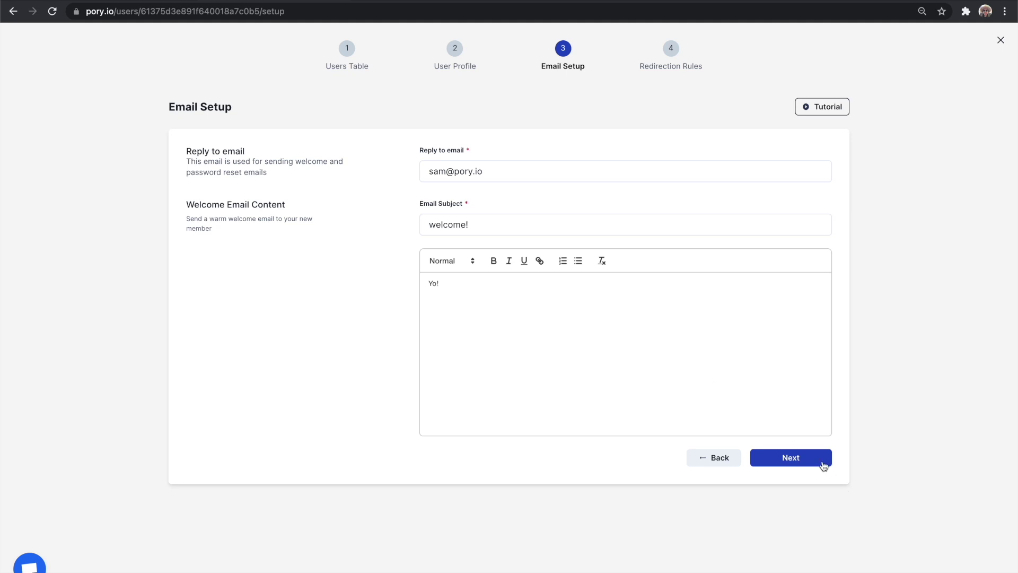
pyautogui.click(827, 464)
# Redirect to /mentors after login, keeping / for not-logged-in users and after logout.
pyautogui.click(745, 194)
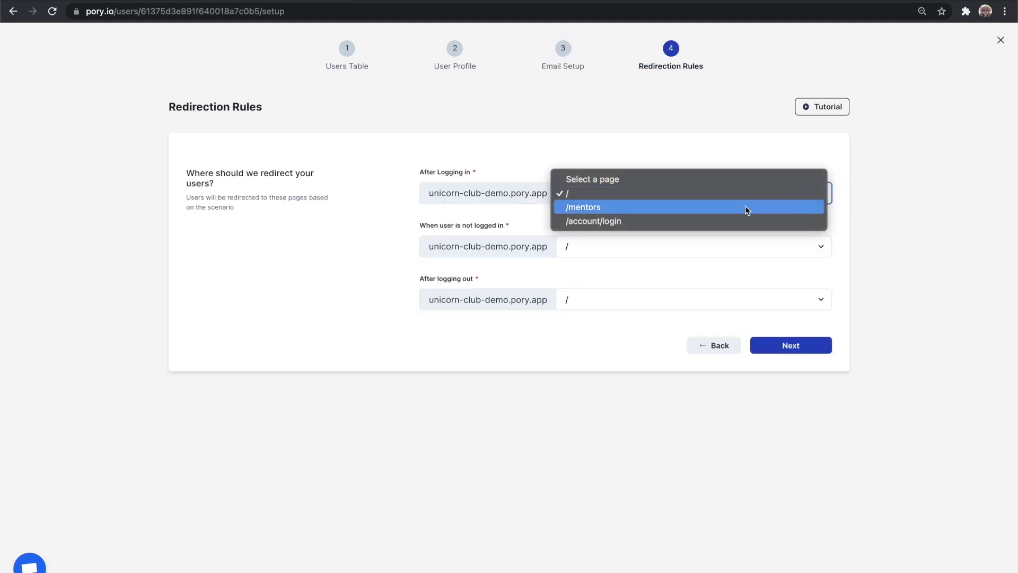
pyautogui.click(745, 206)
pyautogui.press('Tab')
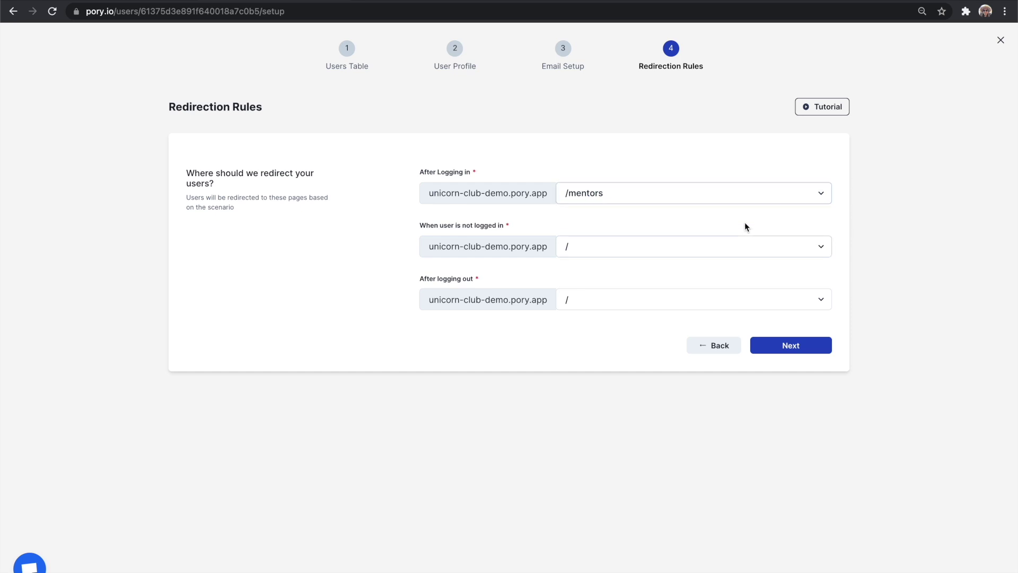
pyautogui.click(742, 252)
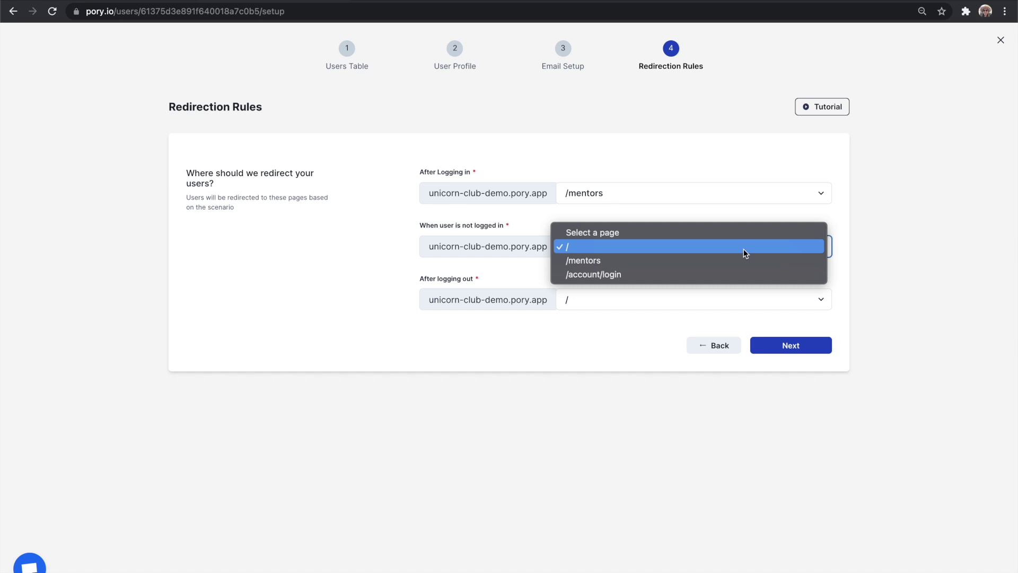
pyautogui.click(744, 249)
pyautogui.press('Tab')
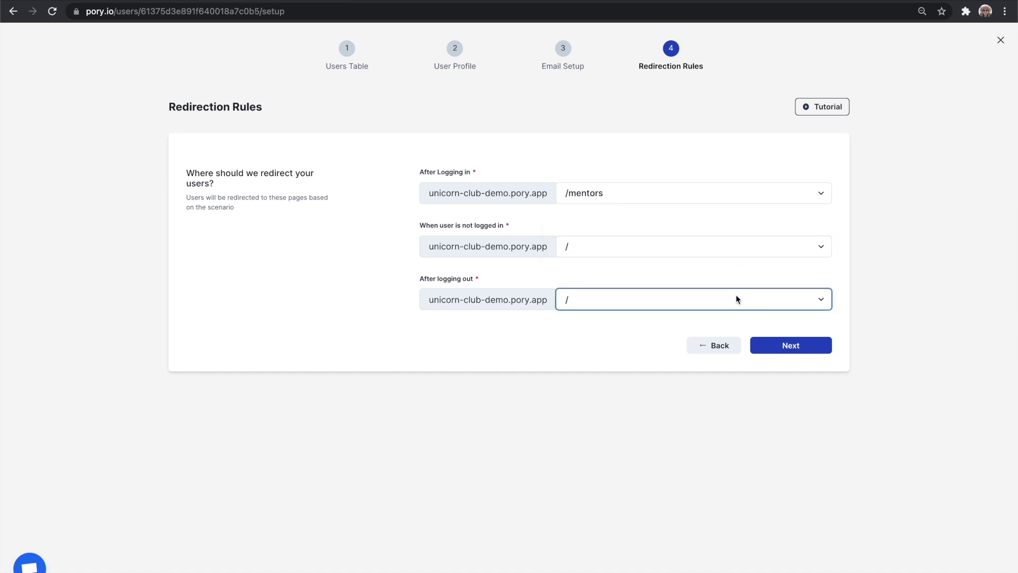
pyautogui.click(736, 298)
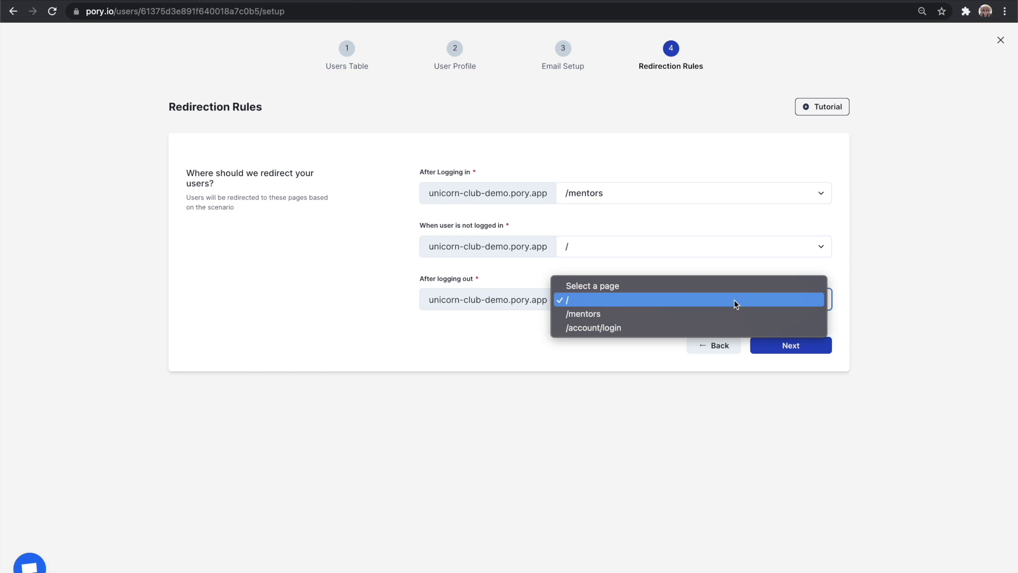
pyautogui.click(732, 300)
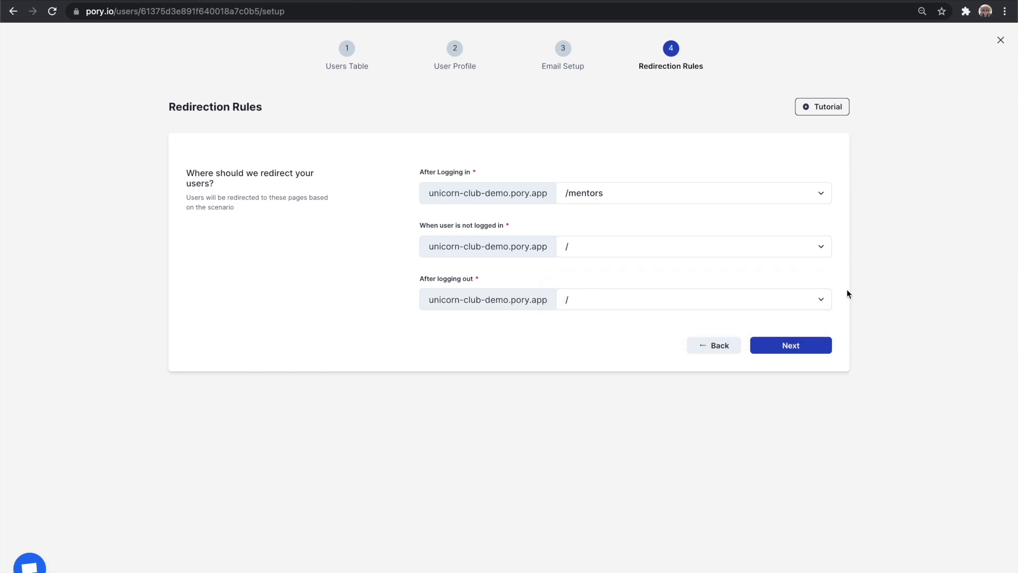
# Review the setup summary and save the user account configuration.
pyautogui.click(817, 344)
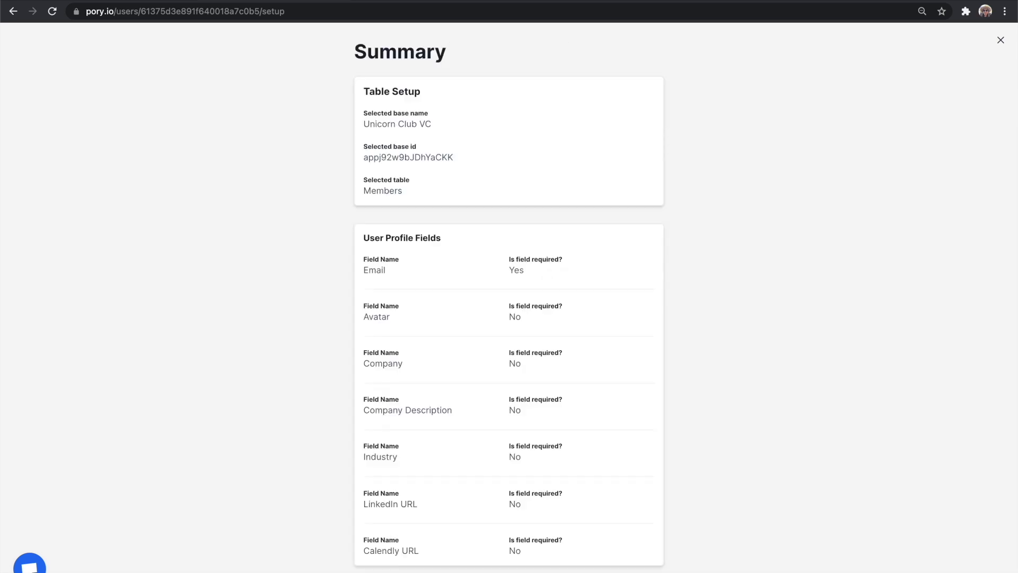
pyautogui.scroll(-10, 817, 346)
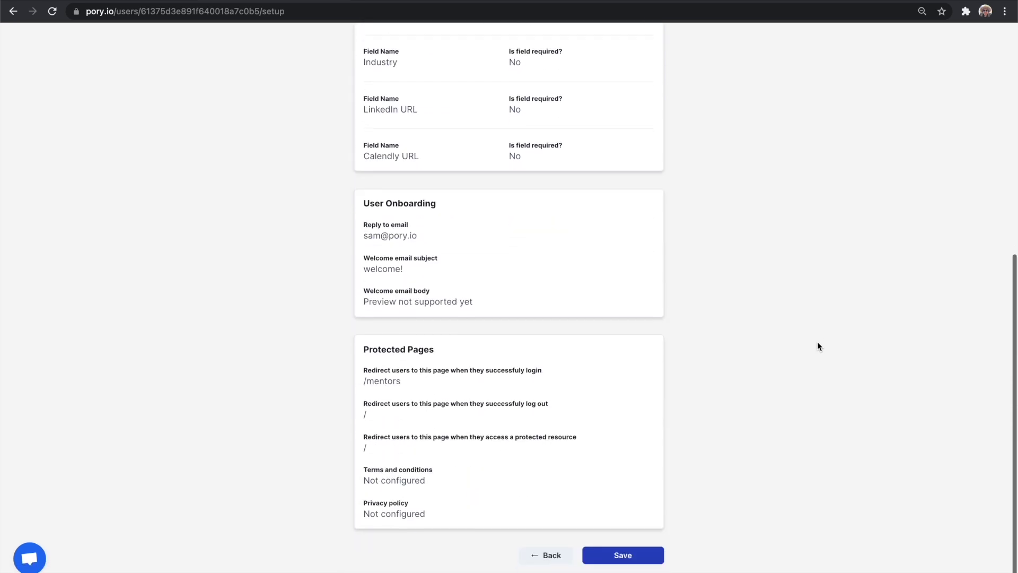
pyautogui.click(641, 567)
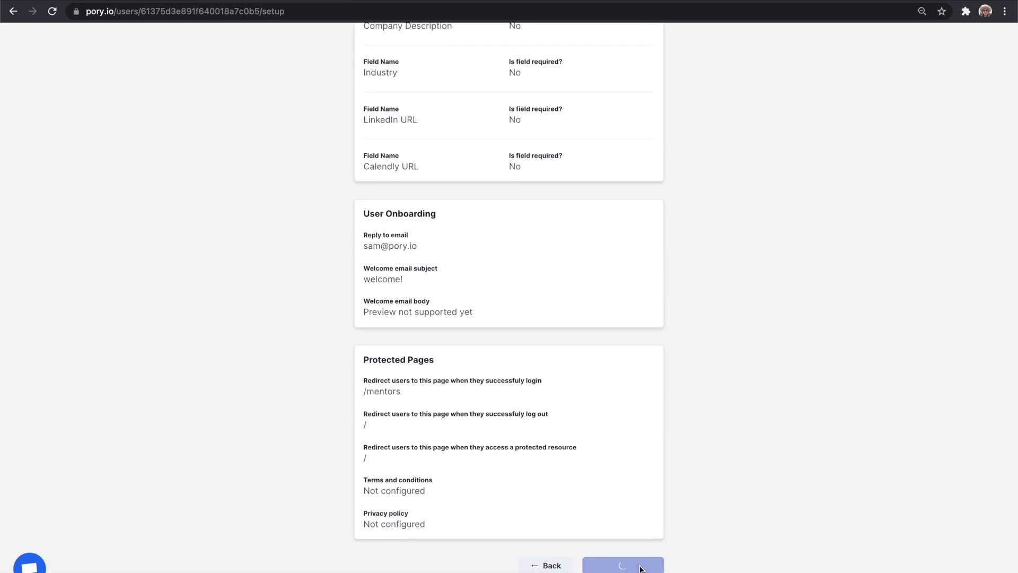
pyautogui.click(808, 42)
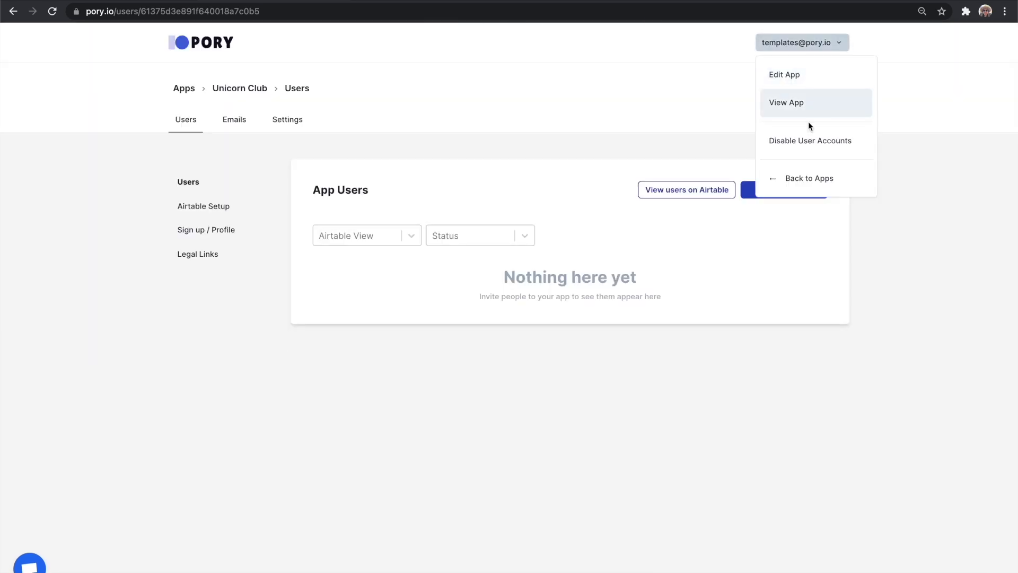
# On the live app's sign-up form, enter the member's email and add the Pory logo as avatar.
pyautogui.click(810, 103)
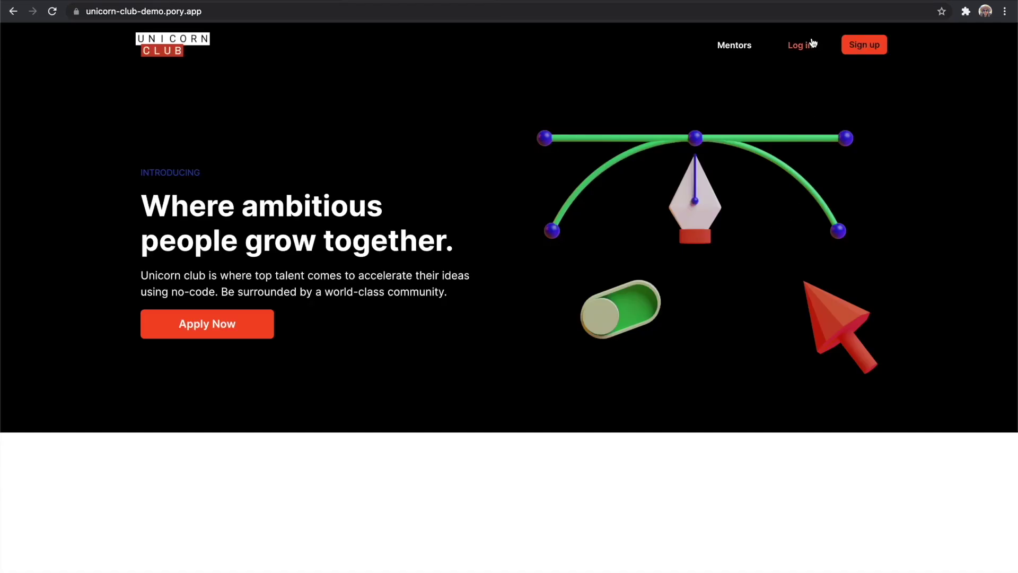
pyautogui.click(858, 50)
pyautogui.click(571, 192)
pyautogui.click(16, 106)
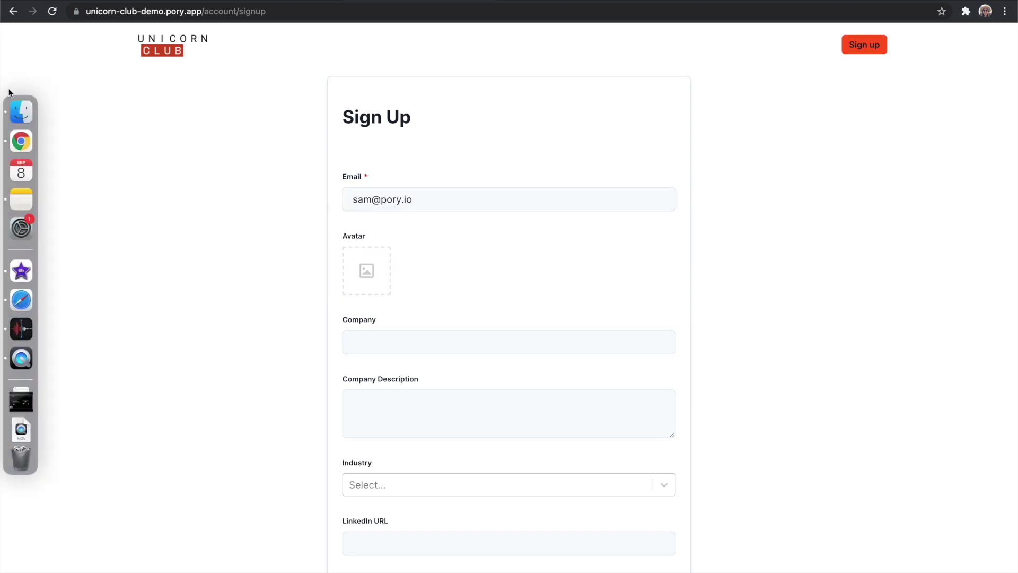
pyautogui.moveTo(630, 336); pyautogui.dragTo(408, 291)
# Enter company Pory, description 'awesome company' and a password, then create the account.
pyautogui.click(424, 343)
pyautogui.write('Pory')
pyautogui.press('Tab')
pyautogui.write('awesome company')
pyautogui.press('Tab')
pyautogui.press('Tab')
pyautogui.press('Tab')
pyautogui.press('Tab')
pyautogui.write('•••••')
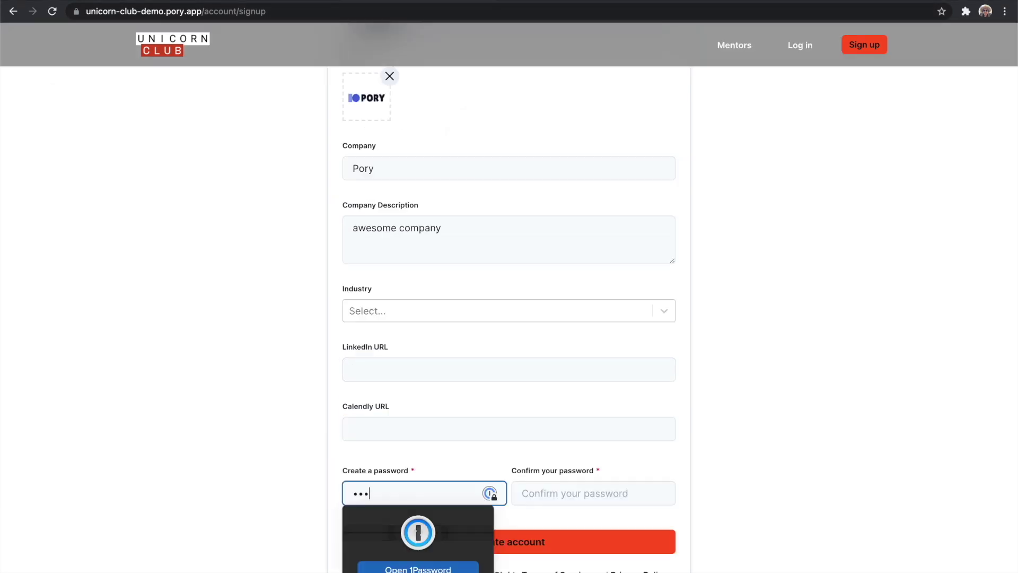
pyautogui.write('••')
pyautogui.press('Tab')
pyautogui.write('•••••••')
pyautogui.click(603, 546)
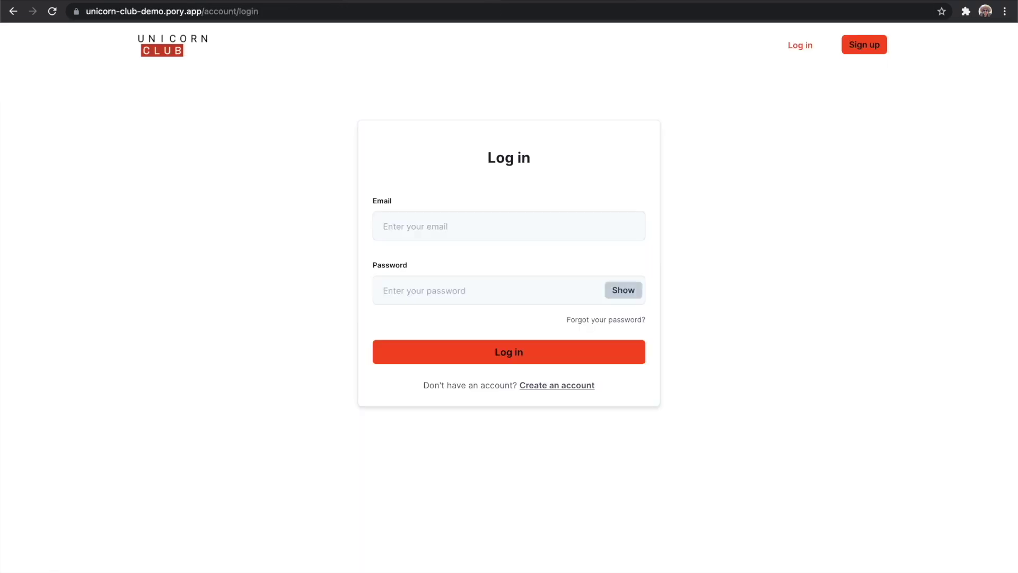
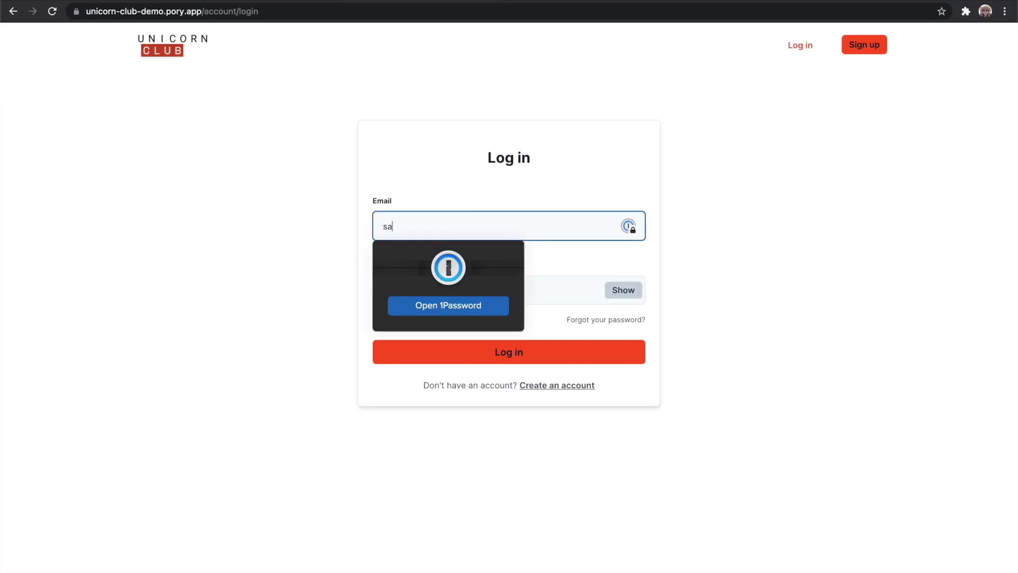
# Log in to the live Unicorn Club site with the new member's email and password.
pyautogui.press('Tab')
pyautogui.click(586, 351)
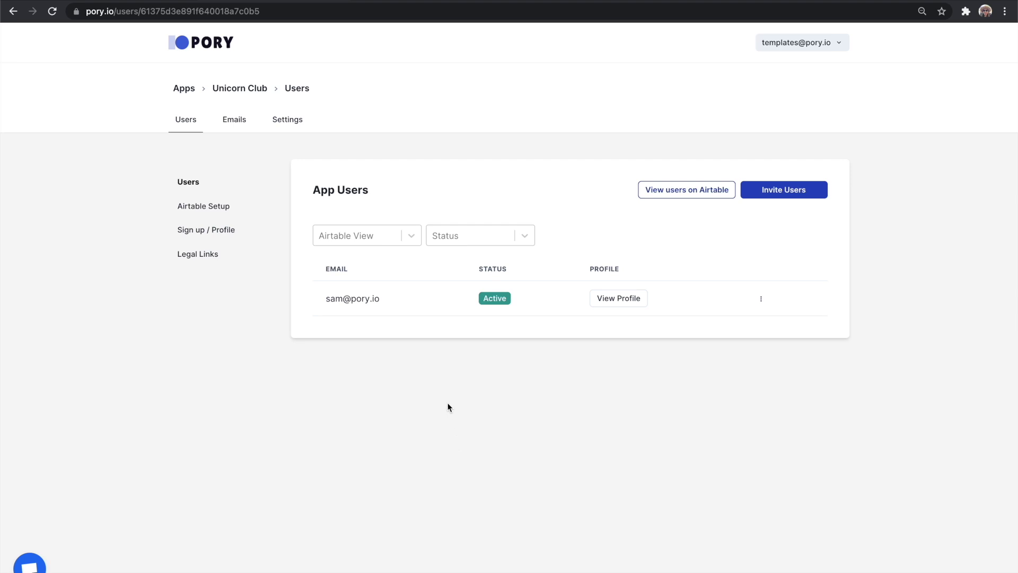
# Review the new member's profile, then the Airtable users table and sign-up/profile settings.
pyautogui.click(621, 298)
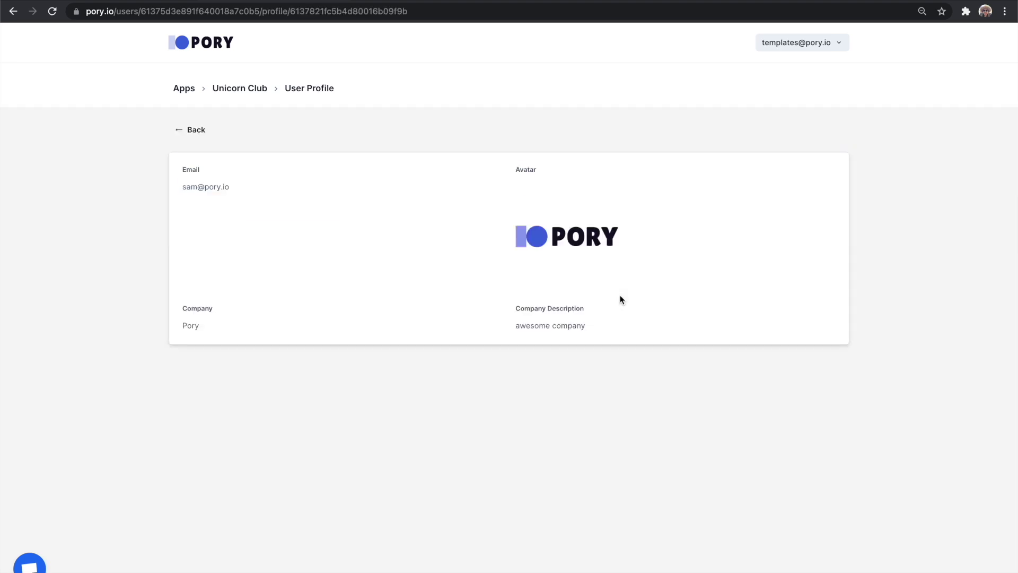
pyautogui.click(202, 132)
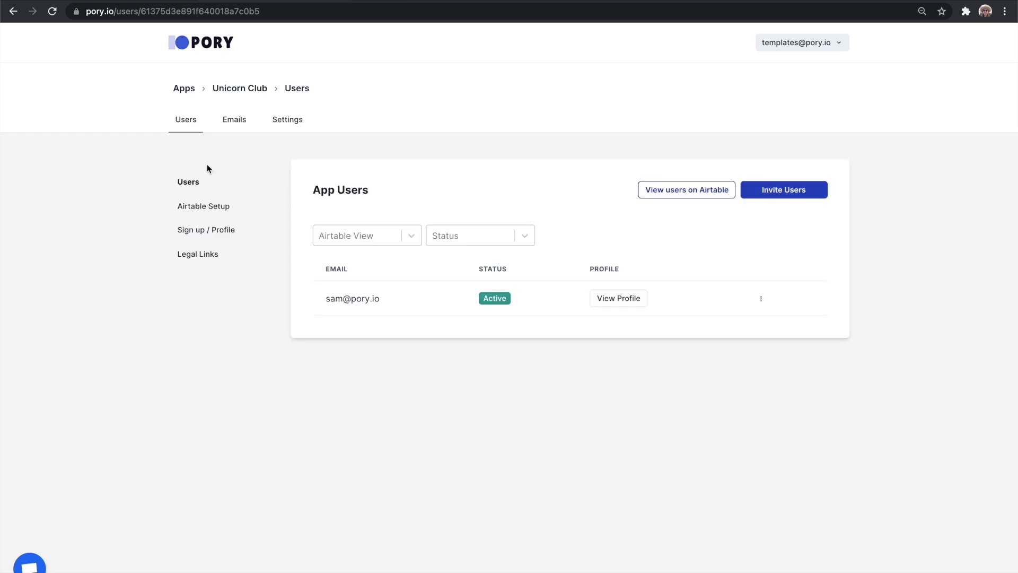
pyautogui.click(219, 206)
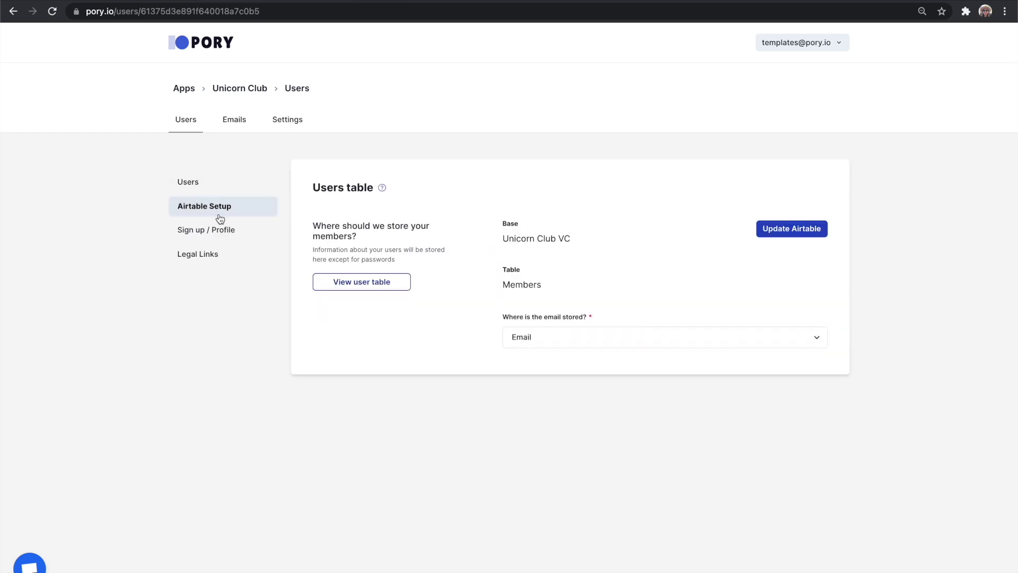
pyautogui.click(222, 228)
pyautogui.scroll(-5, 312, 309)
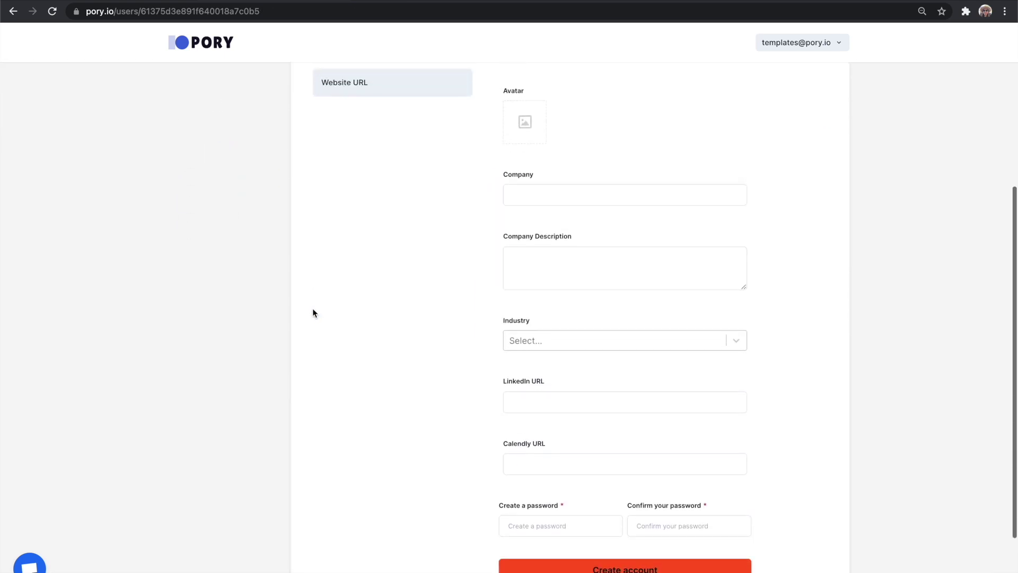
pyautogui.scroll(3, 313, 307)
# Check the Terms and Condition and Privacy Policy page options in Legal Links, leaving both unset.
pyautogui.click(204, 180)
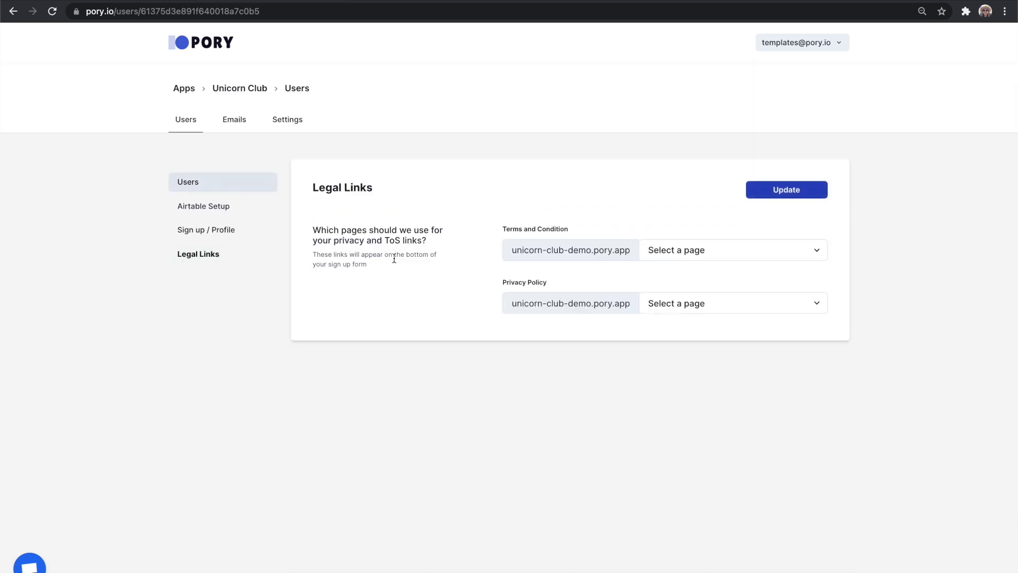
pyautogui.click(682, 249)
pyautogui.click(857, 254)
pyautogui.click(790, 300)
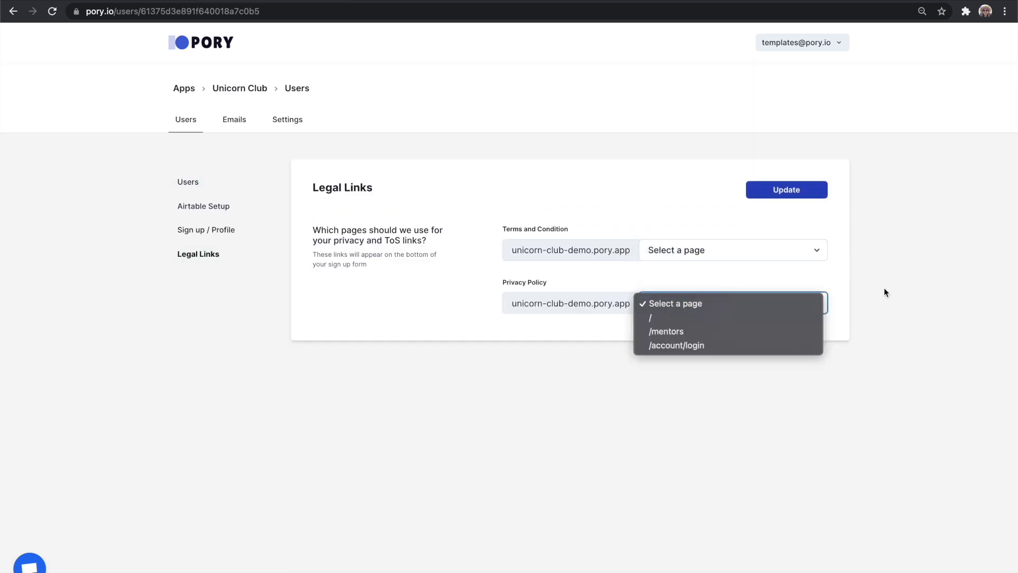
pyautogui.click(884, 291)
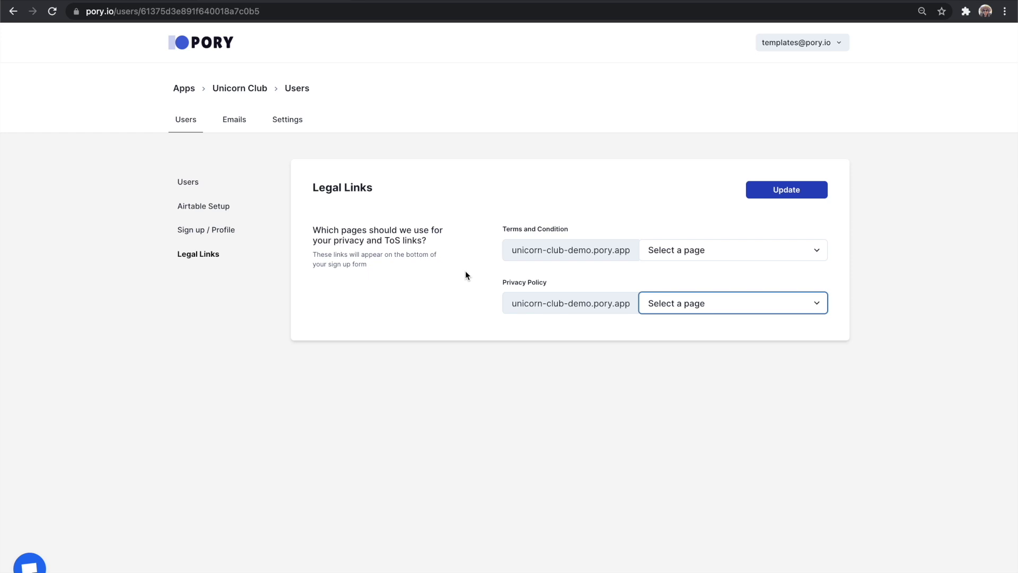
# Turn on protection for the Mentors page under Protected Pages.
pyautogui.click(291, 118)
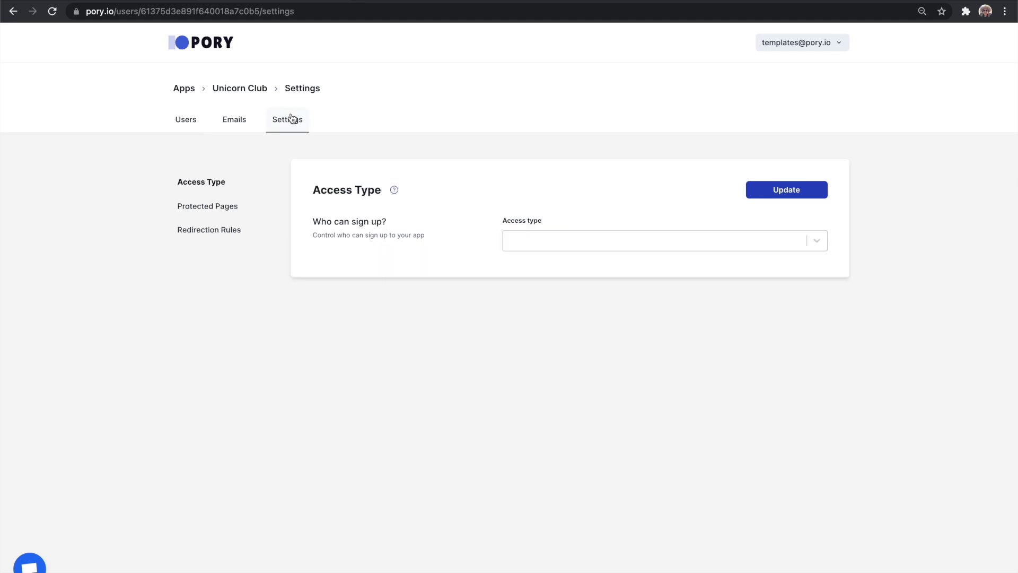
pyautogui.click(235, 205)
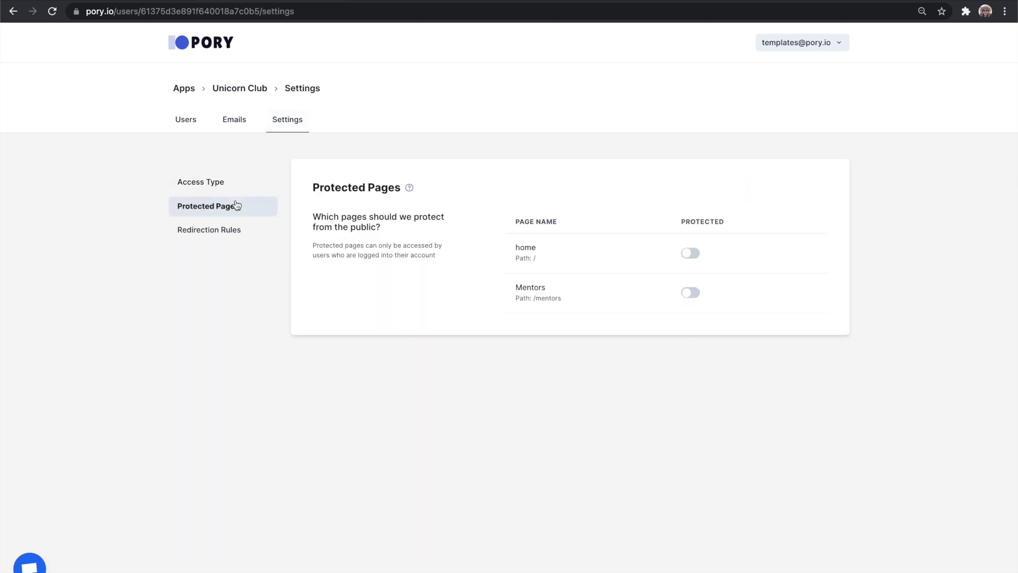
pyautogui.click(694, 294)
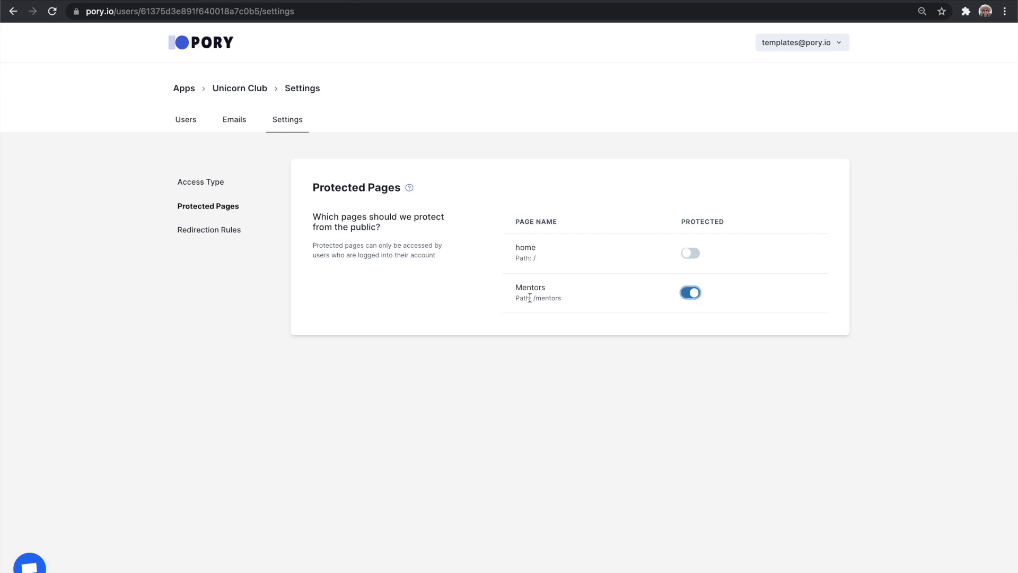
# Set the sign-up Access Type to Invite Only and update.
pyautogui.click(237, 185)
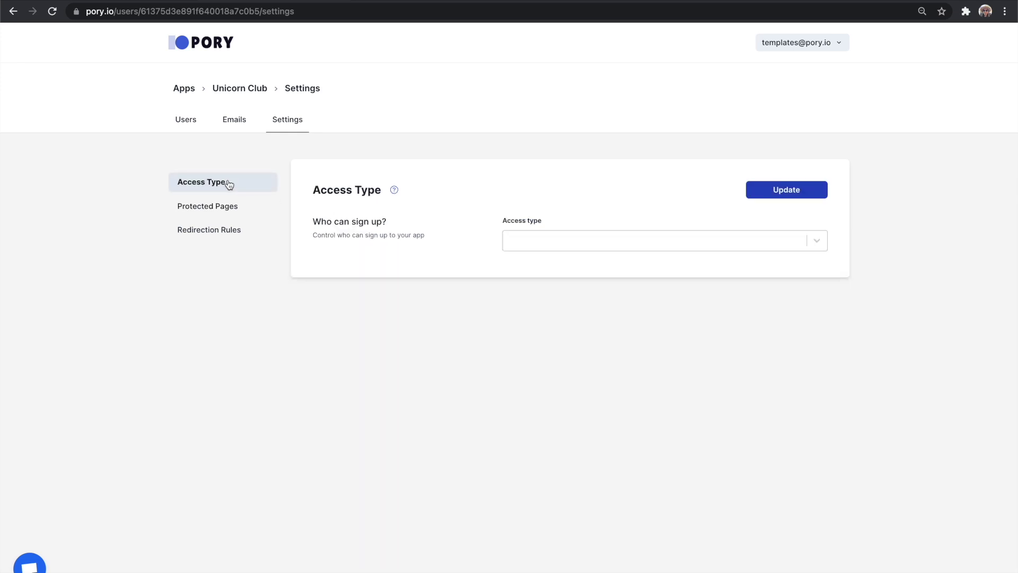
pyautogui.click(615, 241)
pyautogui.click(618, 289)
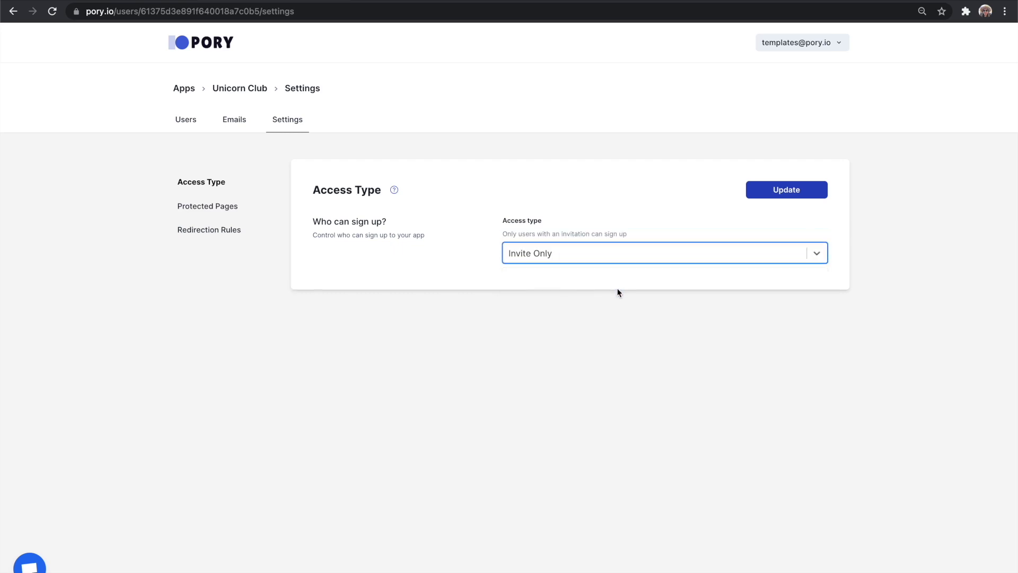
pyautogui.click(783, 193)
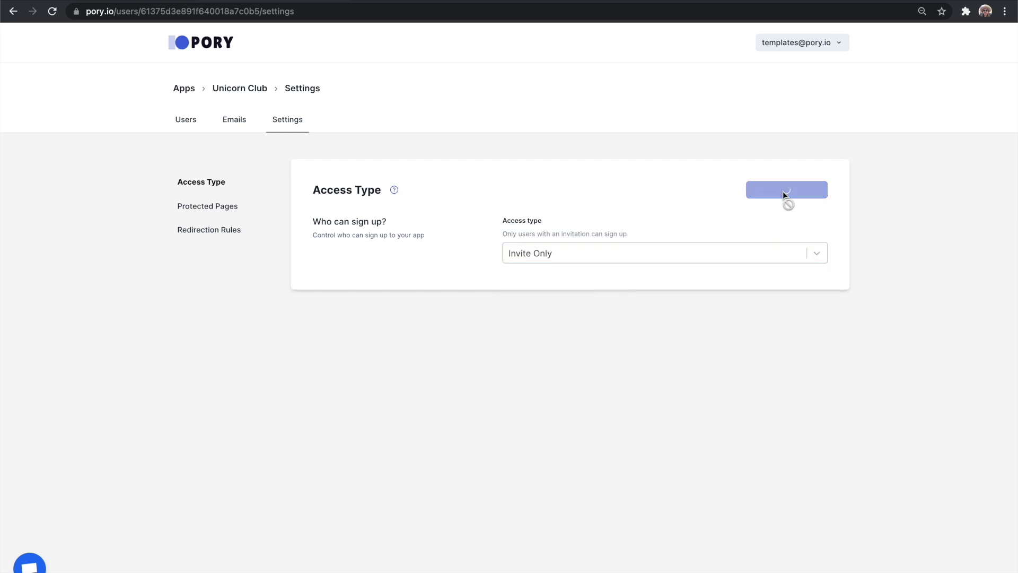
# View the live Unicorn Club app and go to its Mentors page.
pyautogui.click(795, 44)
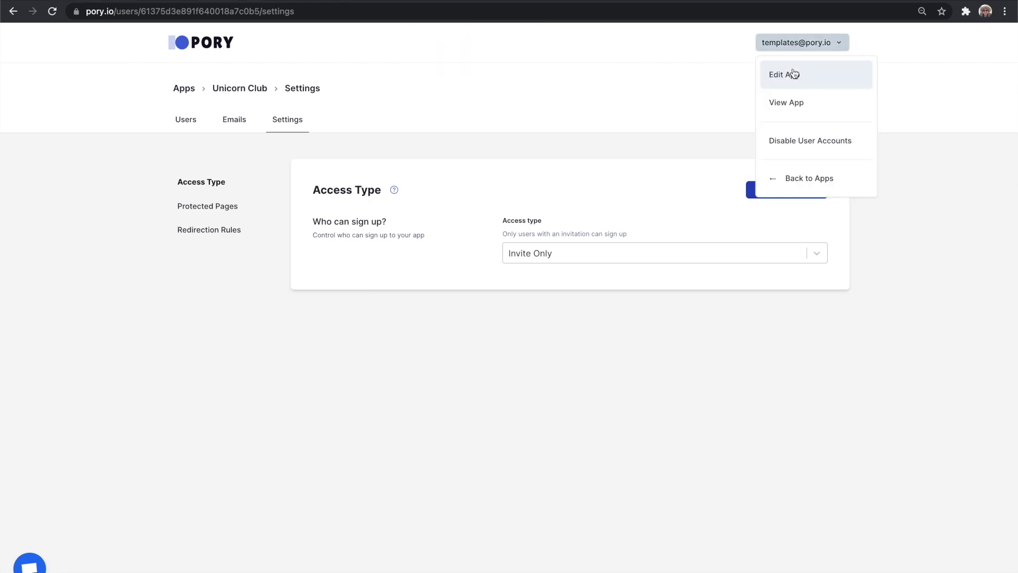
pyautogui.click(793, 102)
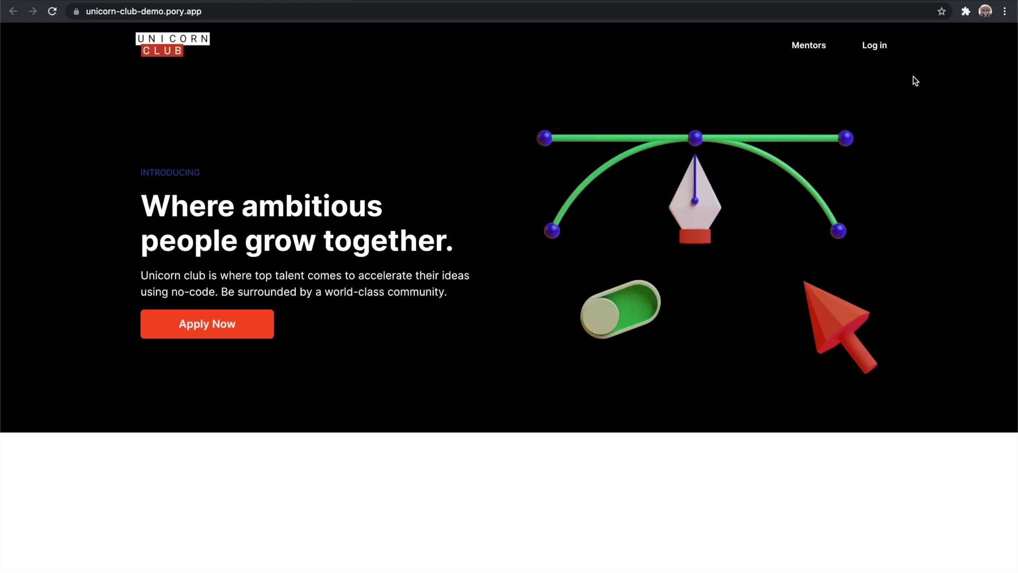
pyautogui.click(811, 47)
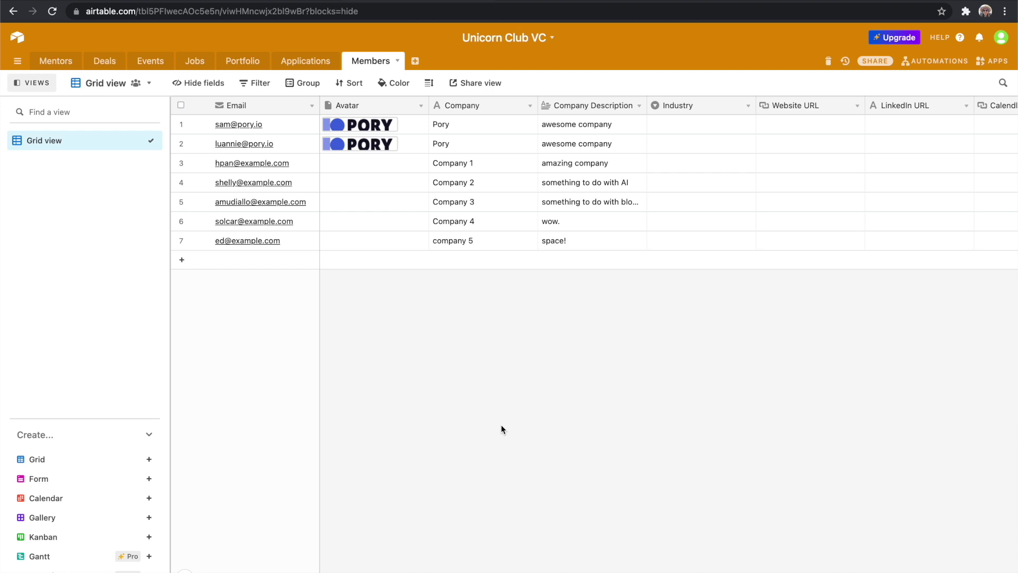
# Add a Formula field named Invitation to Members and paste in the invite URL formula.
pyautogui.hscroll(5, 716, 284)
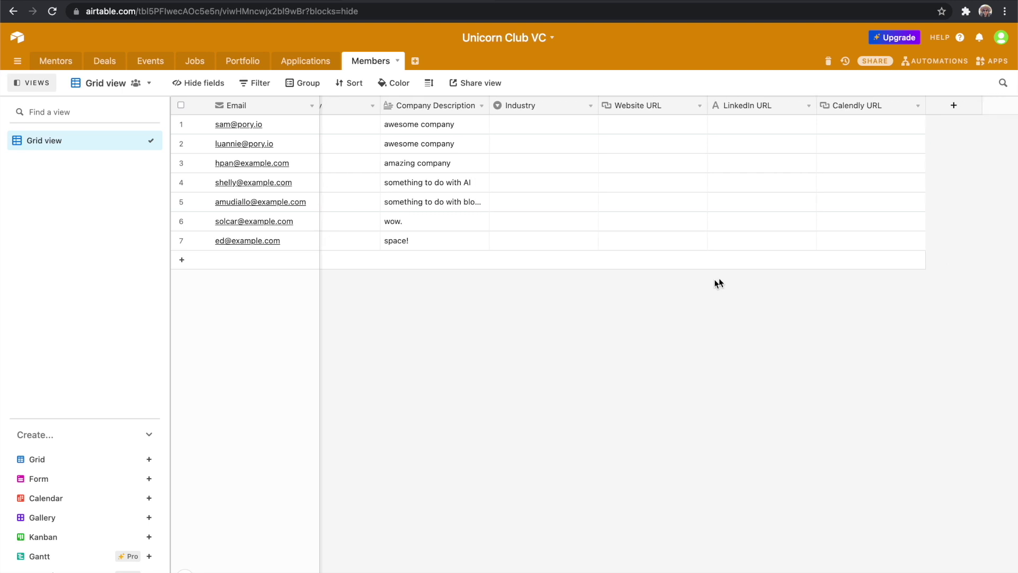
pyautogui.click(954, 105)
pyautogui.write('Invitation')
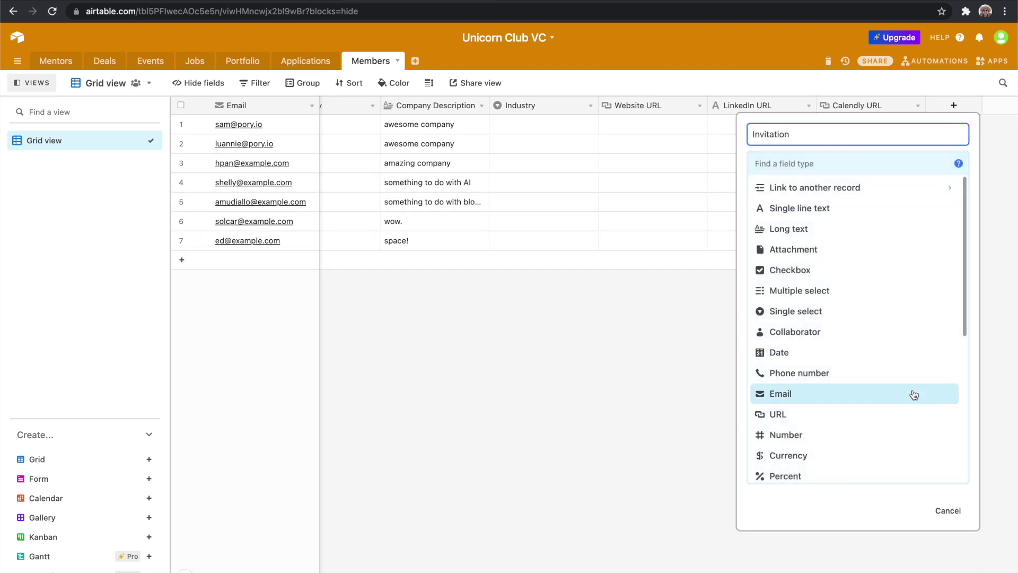
pyautogui.scroll(-3, 911, 393)
pyautogui.click(852, 422)
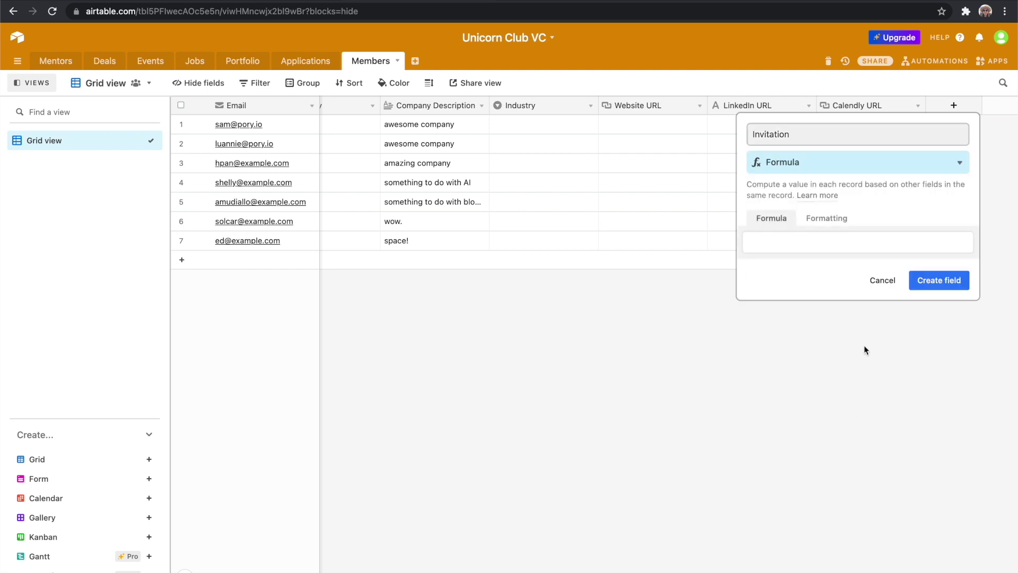
pyautogui.click(827, 245)
pyautogui.write('"https://[replace-domain]/account/signup/invite?source=airtable&code=" & RECORD_ID()')
# Replace [replace-domain] with unicorn-club-demo.pory.app, create the field, and open the second member's invitation link.
pyautogui.moveTo(791, 241); pyautogui.dragTo(779, 253)
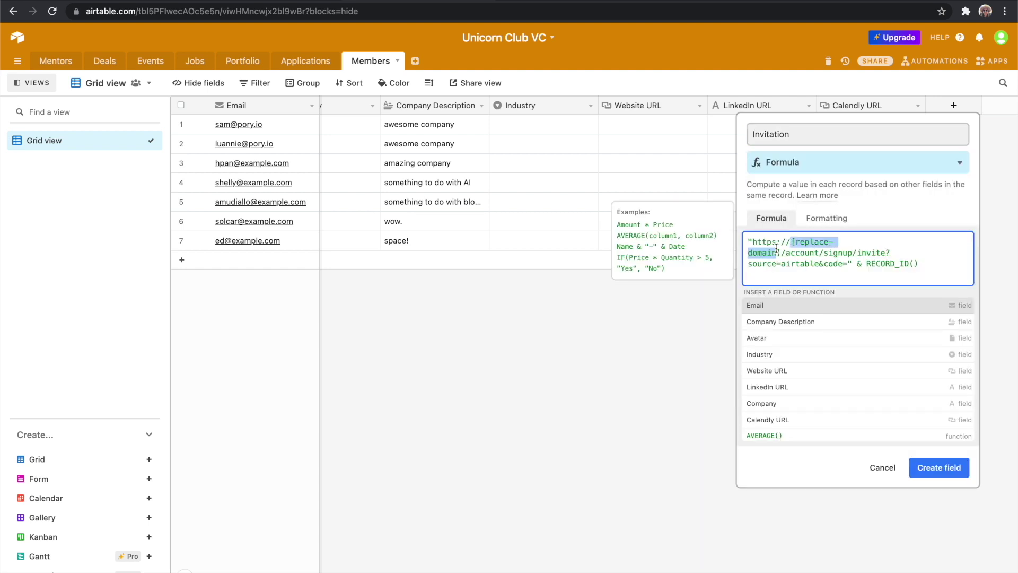
pyautogui.write('unicorn-demo')
pyautogui.press('Left')
pyautogui.press('Left')
pyautogui.press('Left')
pyautogui.press('Left')
pyautogui.press('Left')
pyautogui.write('-club')
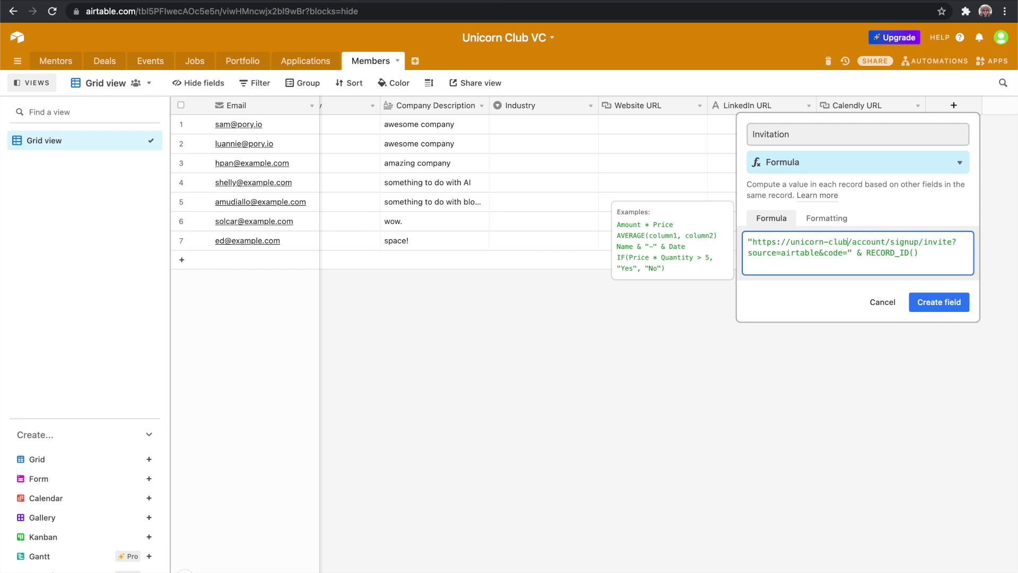
pyautogui.press('Right')
pyautogui.press('Right')
pyautogui.press('Right')
pyautogui.press('Right')
pyautogui.press('Right')
pyautogui.write('.pory.app')
pyautogui.click(938, 313)
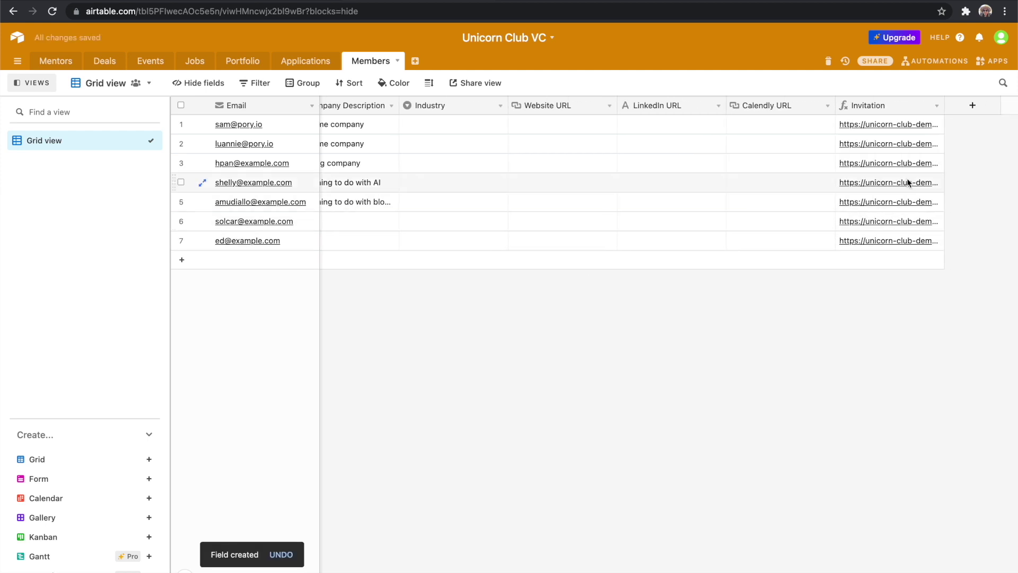
pyautogui.click(895, 143)
pyautogui.click(898, 143)
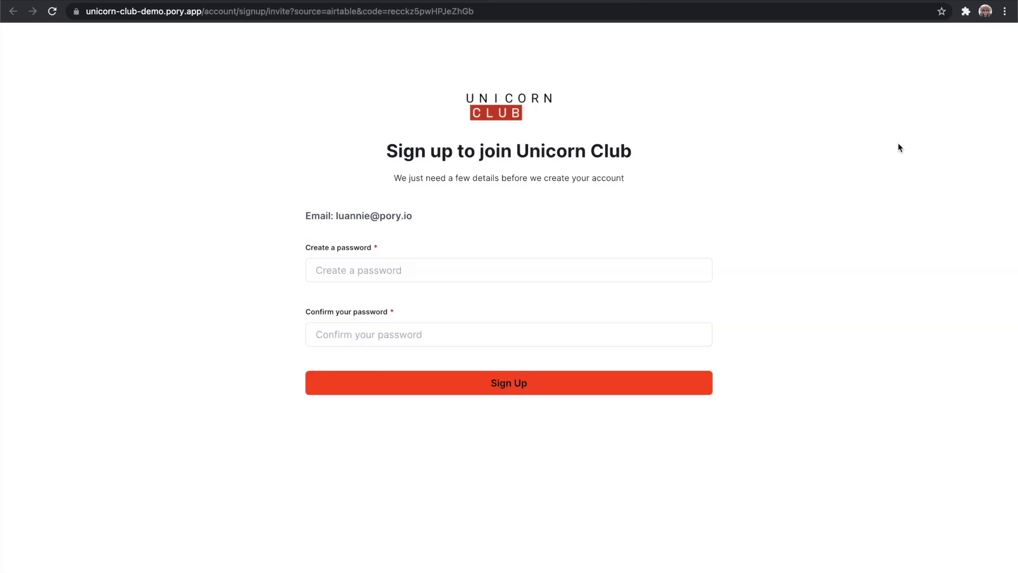
# Sign up through the invitation by entering and confirming a password.
pyautogui.click(529, 268)
pyautogui.write('unicorn')
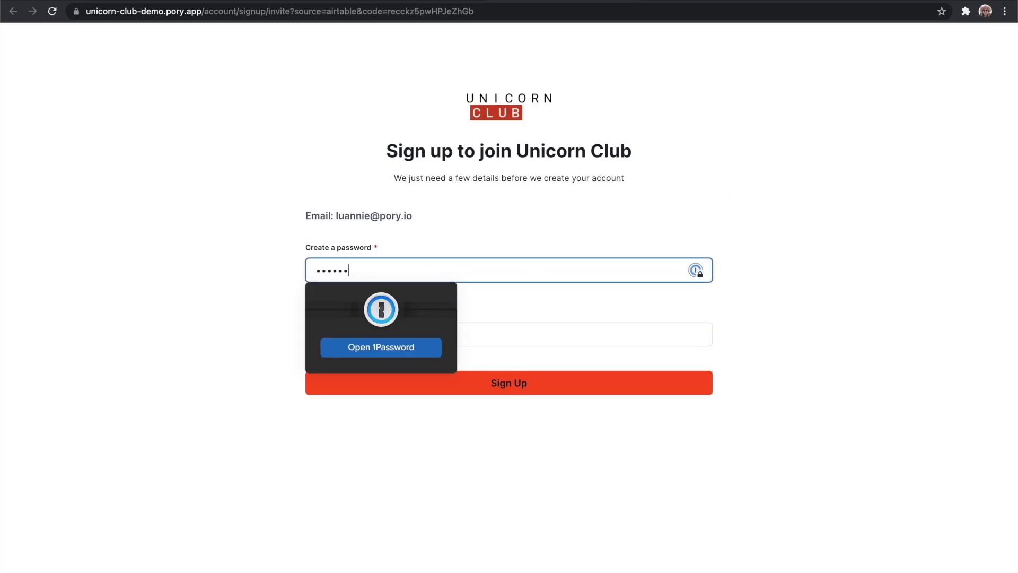
pyautogui.press('Tab')
pyautogui.write('unicorn')
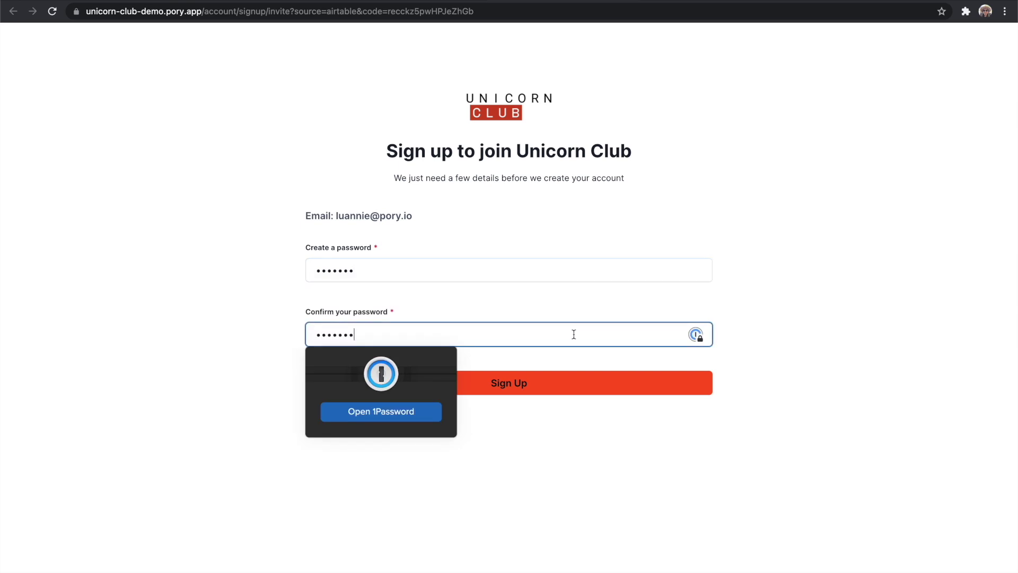
pyautogui.click(573, 384)
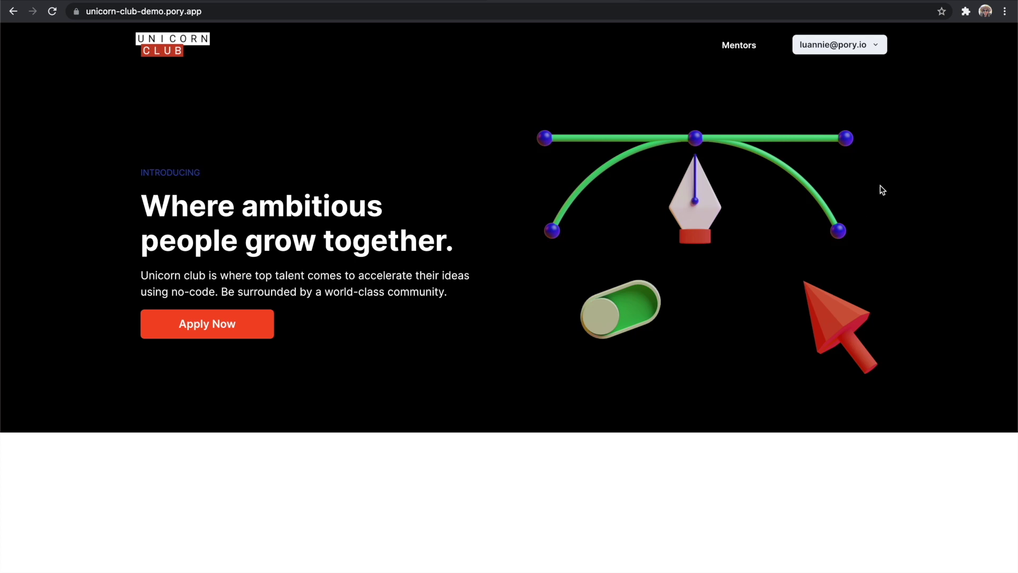
# Append 'yooo' to the Company Description in My Account.
pyautogui.click(874, 46)
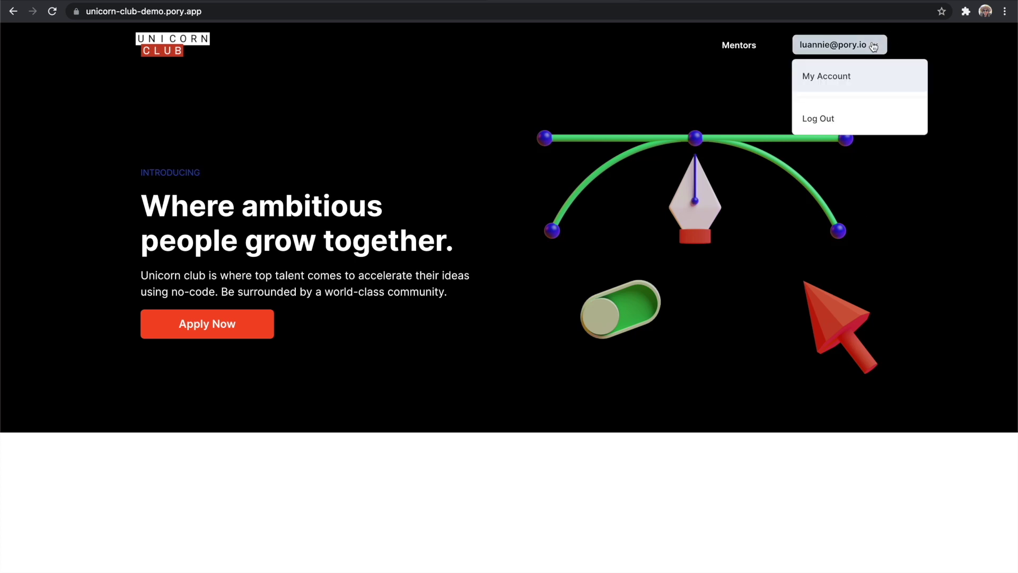
pyautogui.click(855, 81)
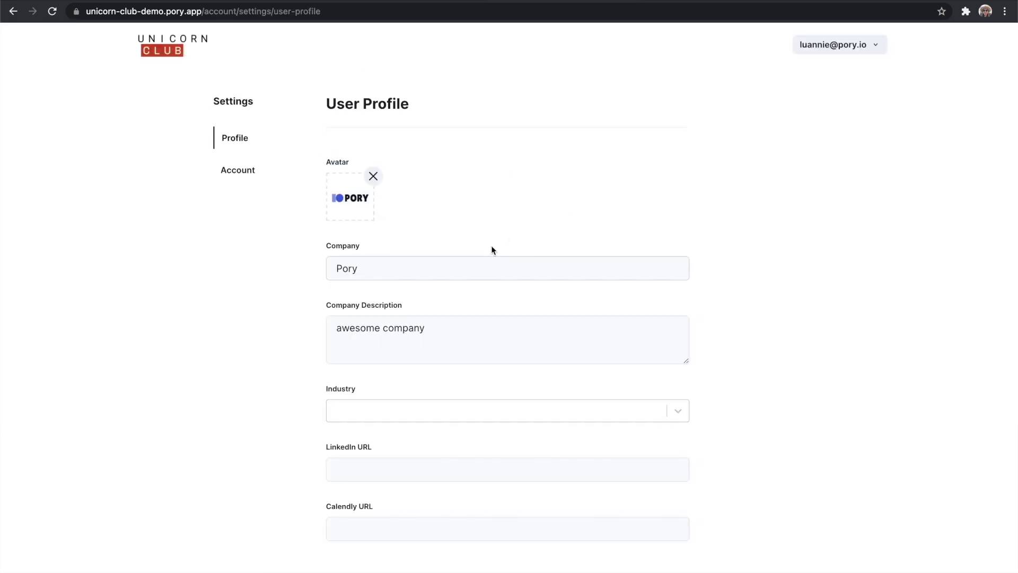
pyautogui.click(468, 331)
pyautogui.write('yooo')
pyautogui.click(530, 297)
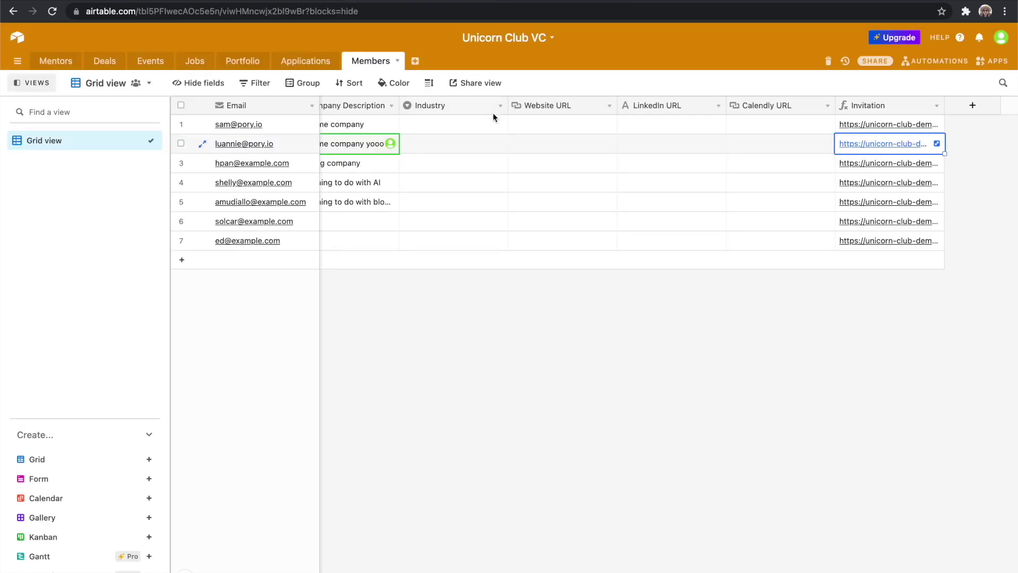
pyautogui.hscroll(-4, 484, 131)
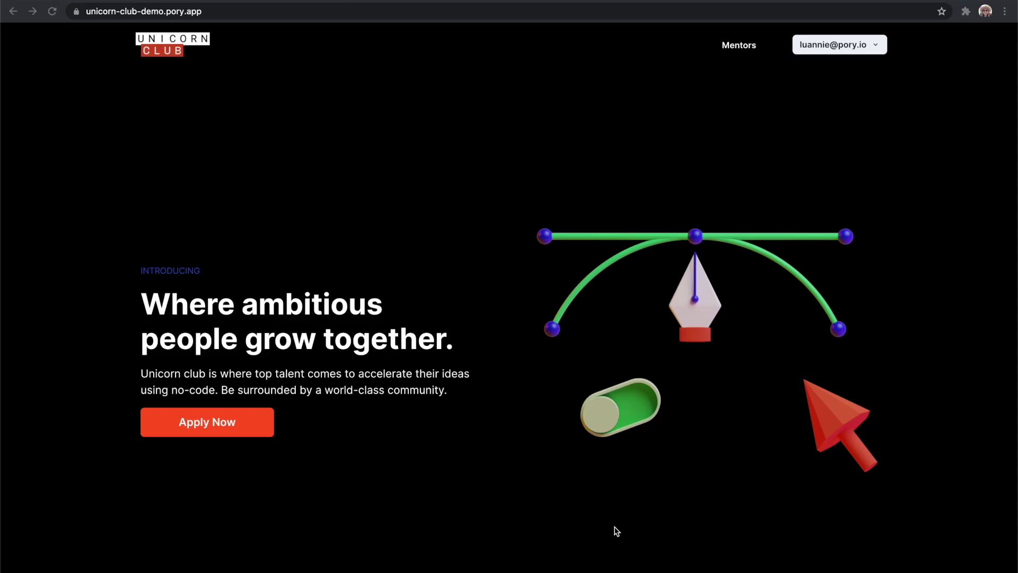